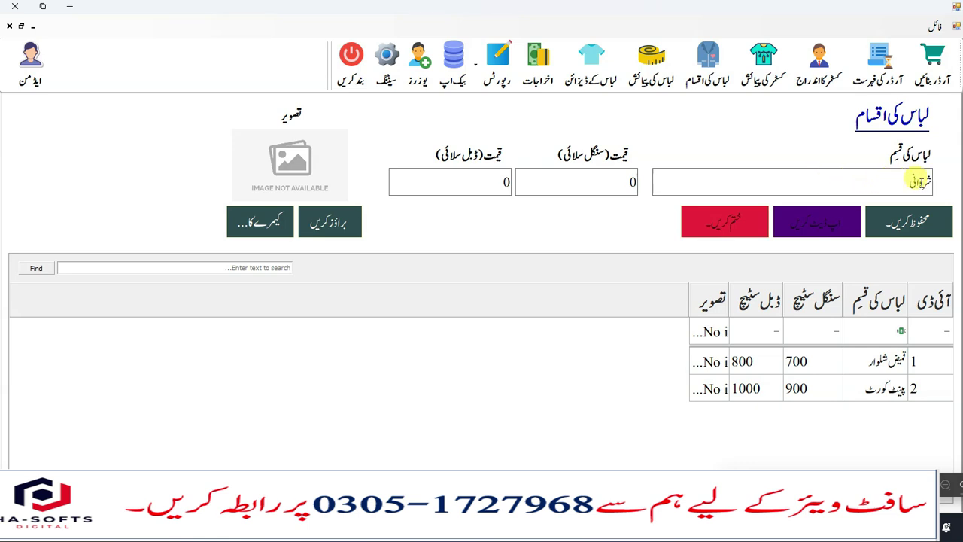
- Save شروانی as a clothing type priced 1000 single-stitch and 1500 double-stitch
click(623, 185)
text(1000)
click(506, 182)
text(12)
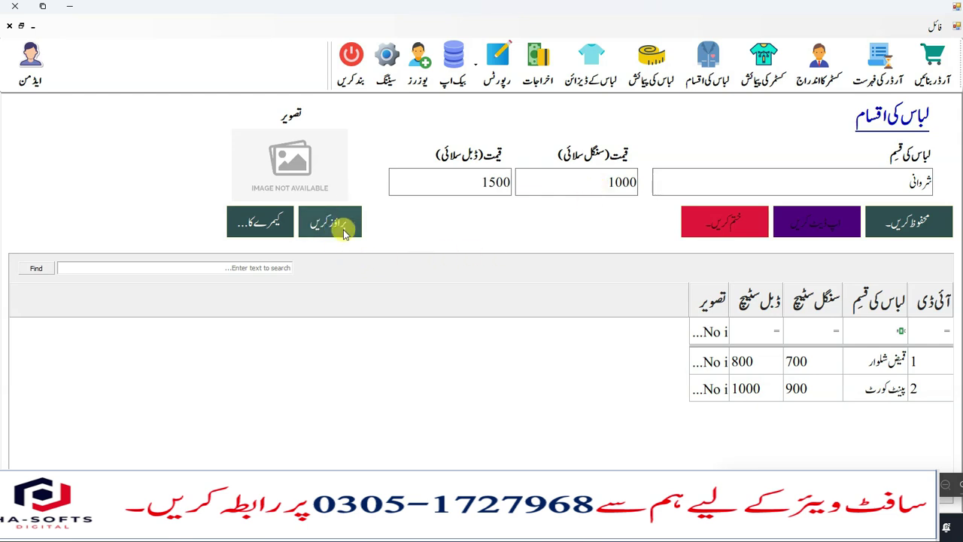
click(911, 222)
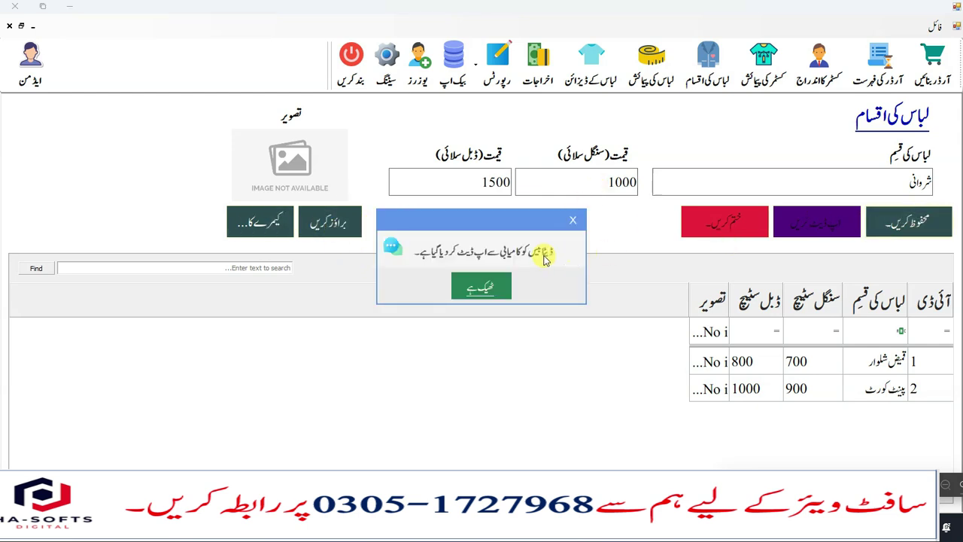
click(493, 286)
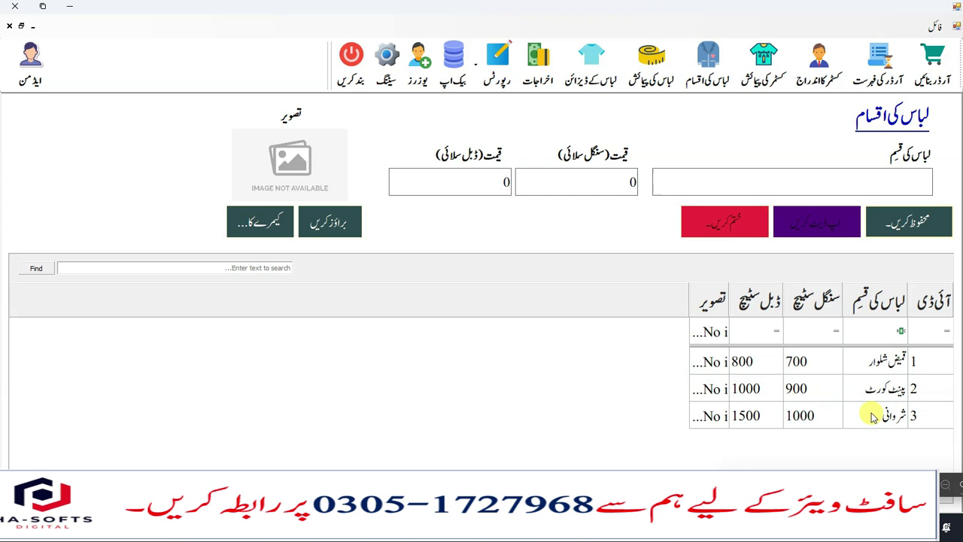
click(886, 360)
- Open the clothing designs form and select the existing ڈیفالٹ design
click(886, 387)
click(882, 422)
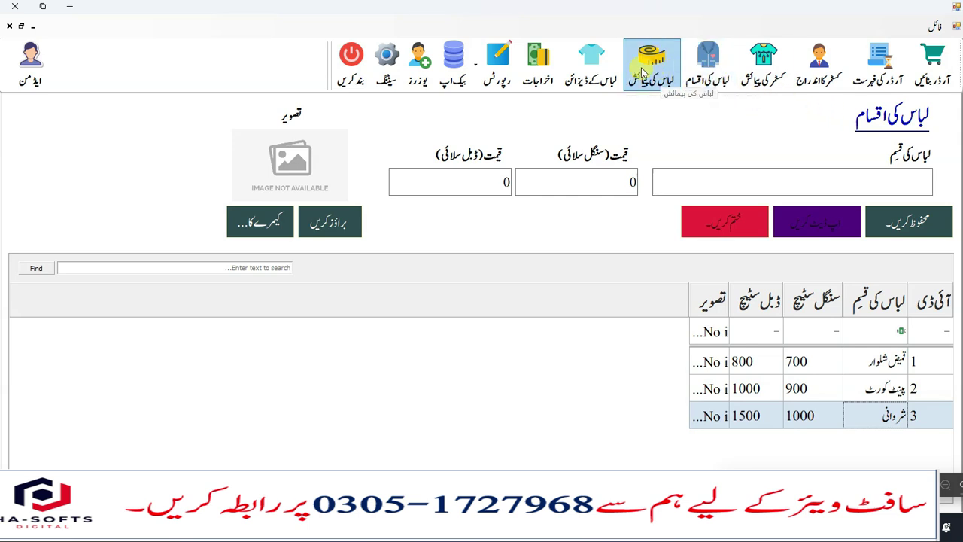
click(610, 67)
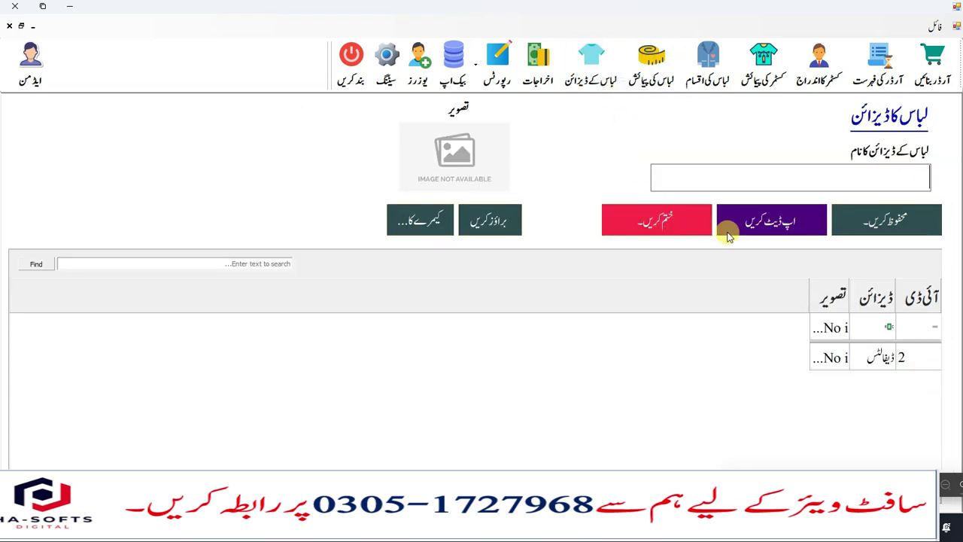
click(871, 357)
click(826, 175)
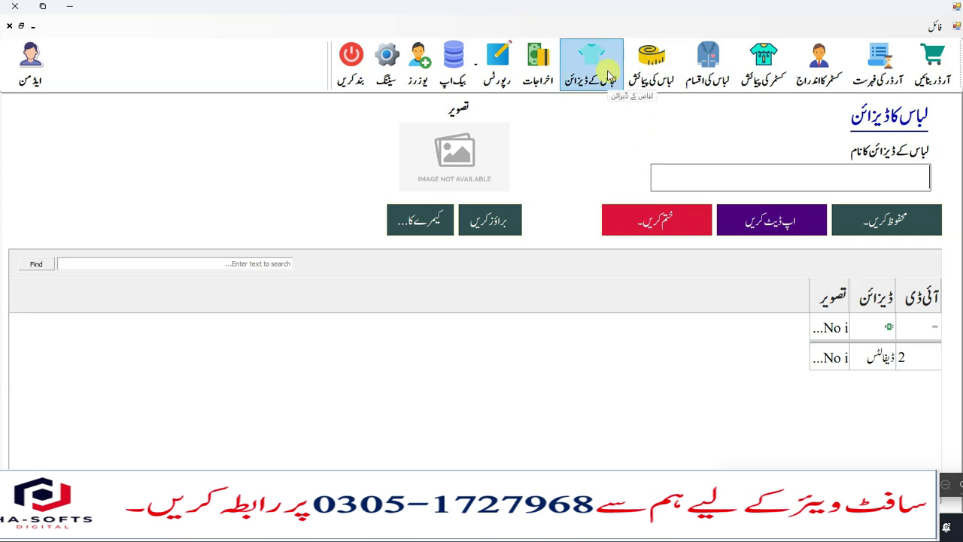
- Save the measurement detail 'احسن' for the پینٹ کوٹ clothing type
click(659, 81)
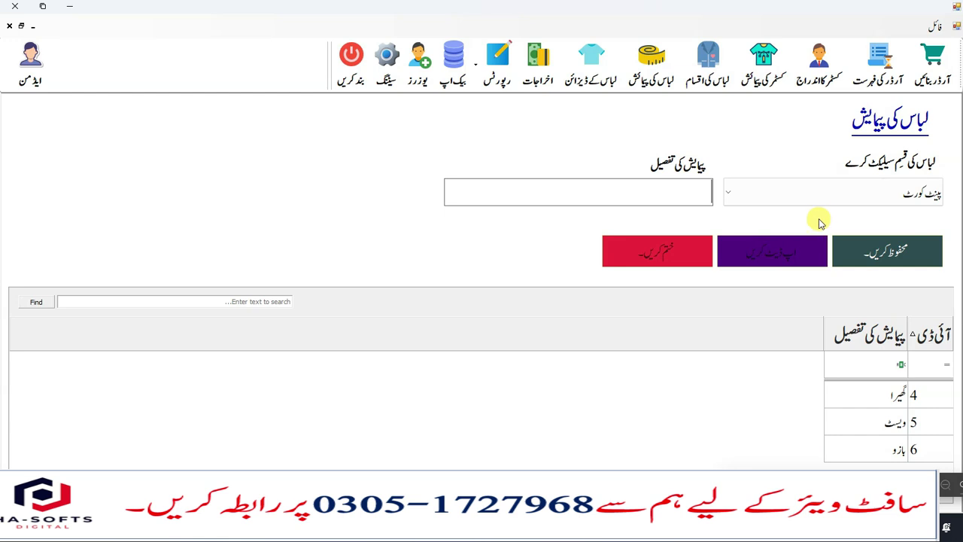
click(778, 196)
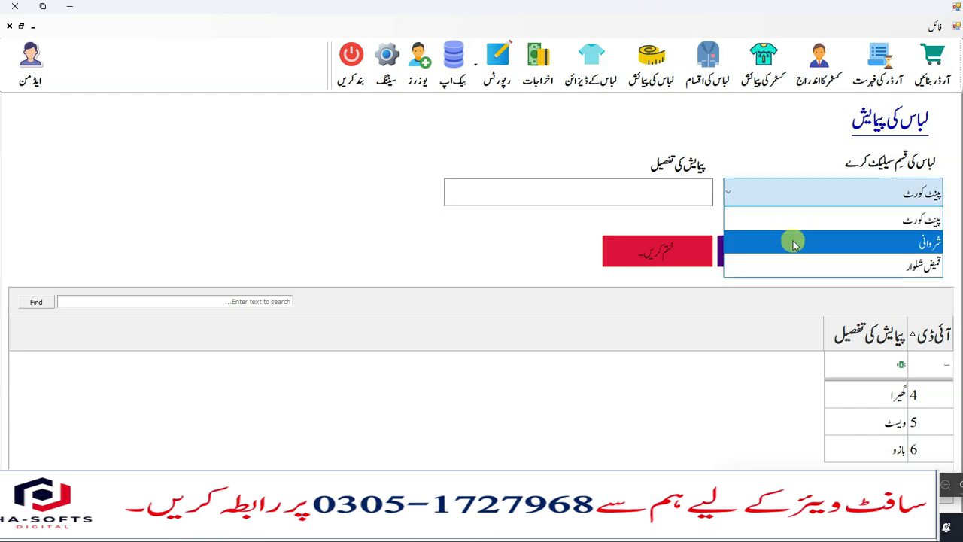
click(788, 215)
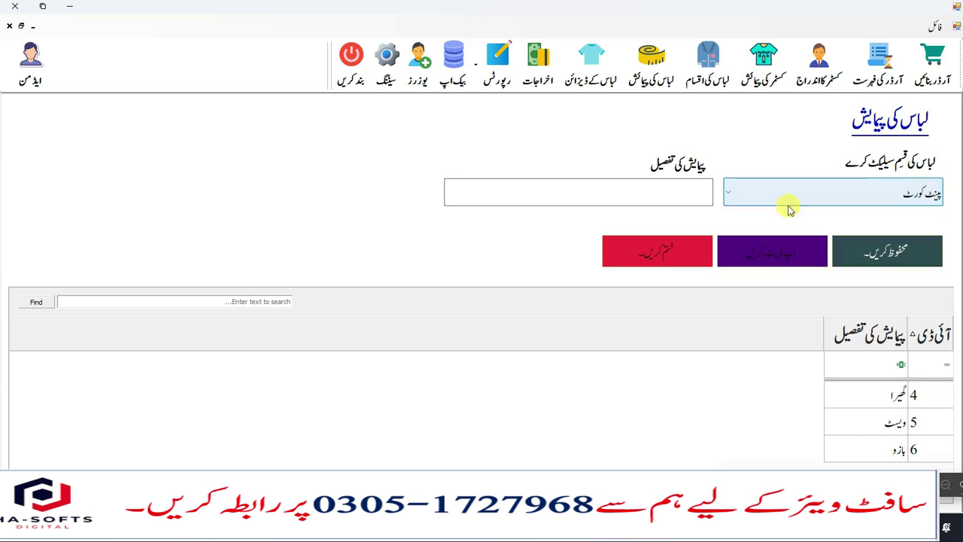
click(788, 210)
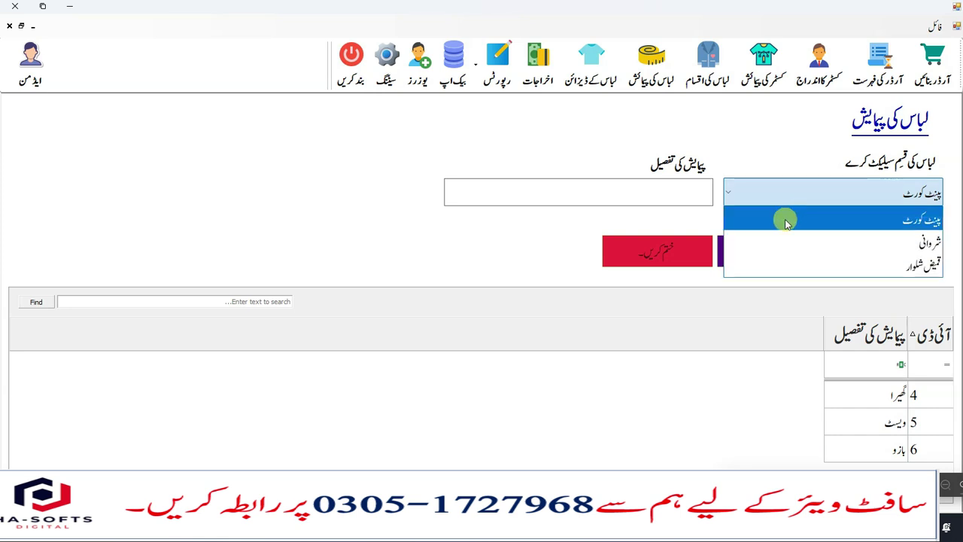
click(785, 221)
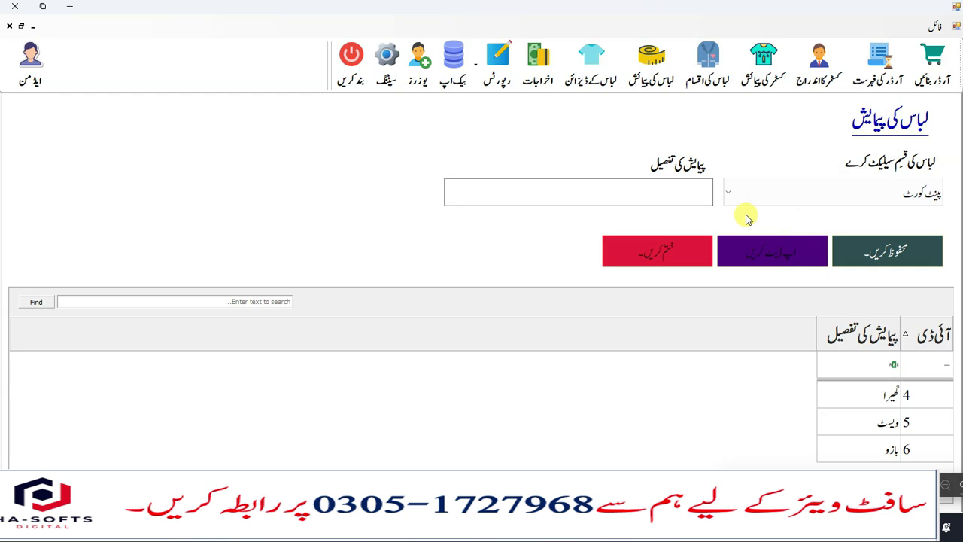
drag(731, 485, 9, 211)
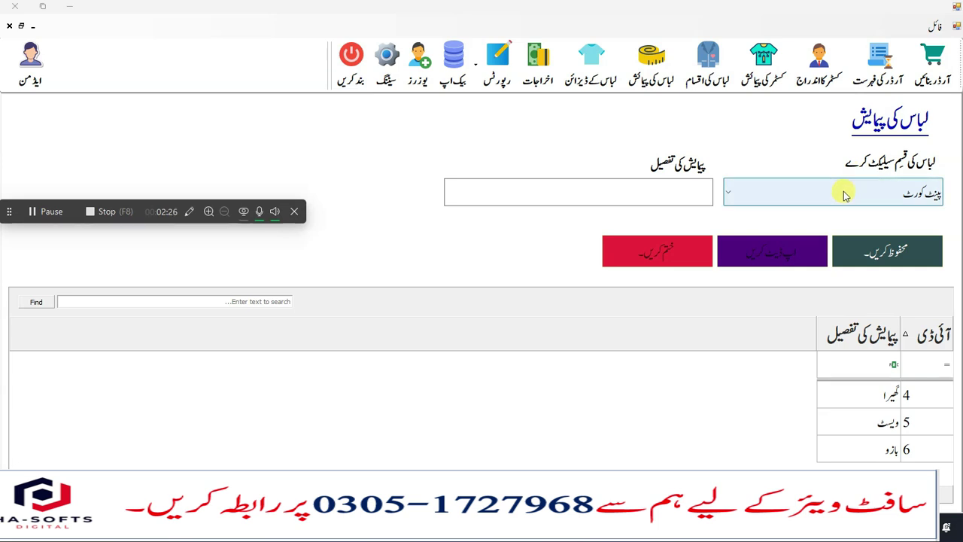
click(881, 459)
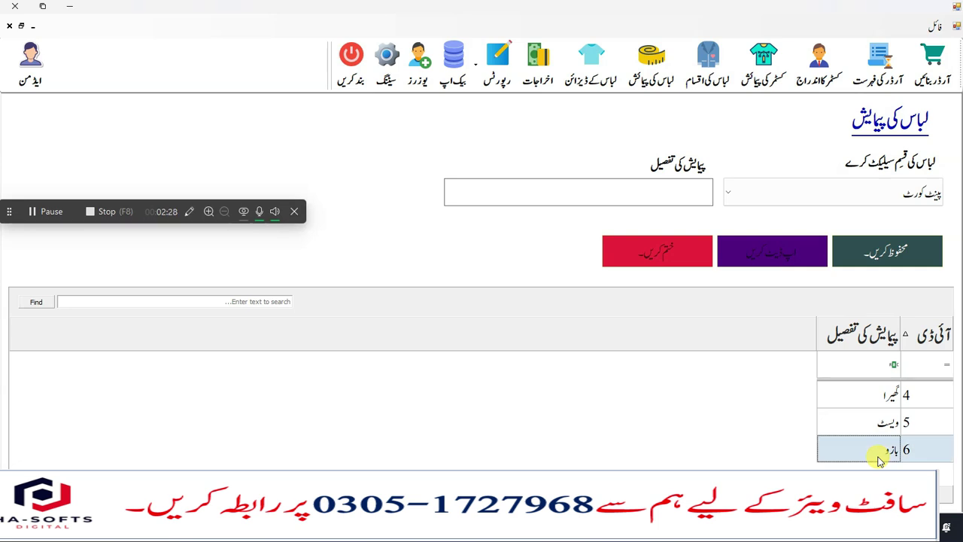
click(619, 190)
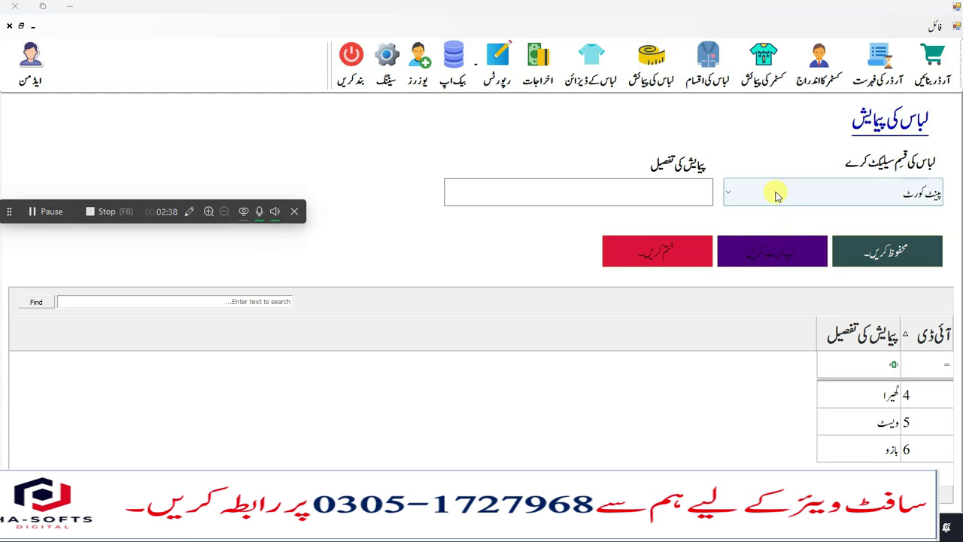
text(احسن)
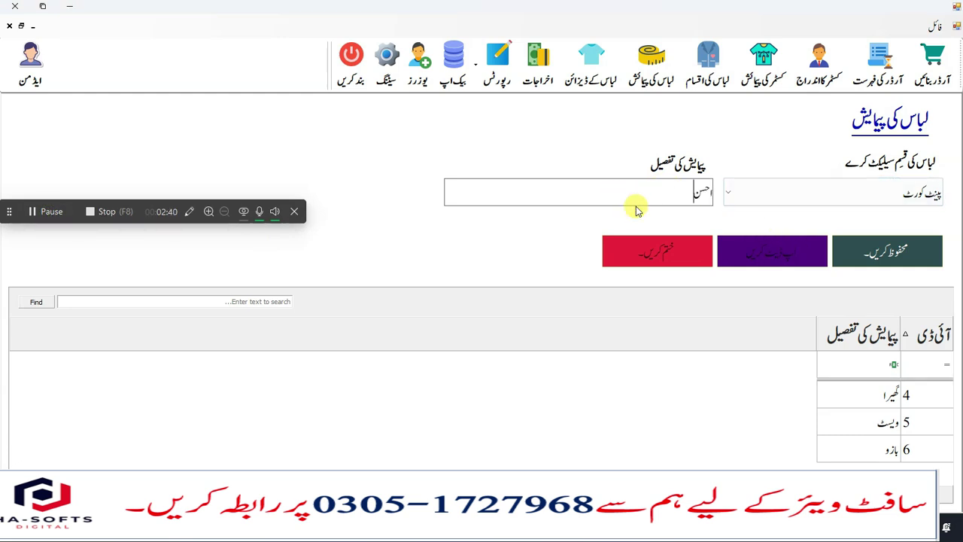
click(869, 251)
click(503, 290)
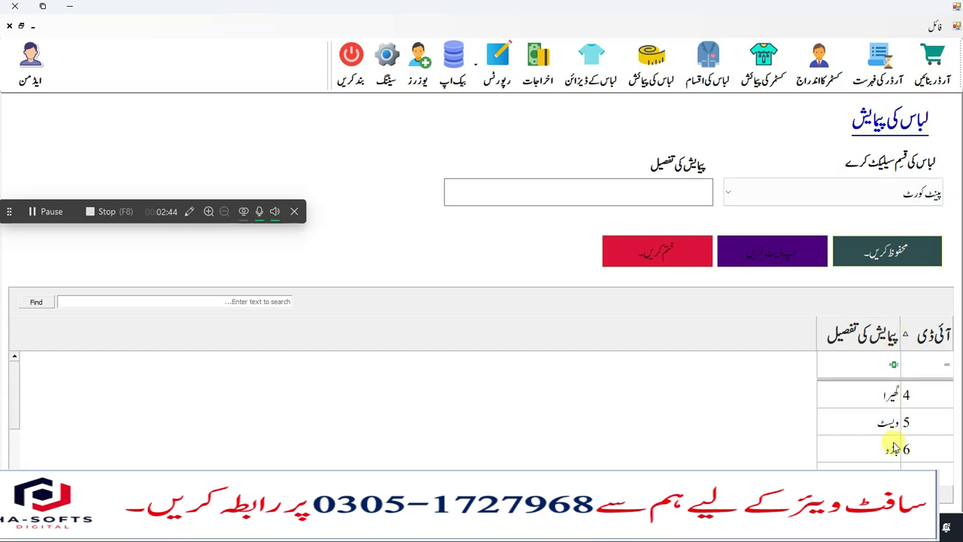
- Review the measurement lists for شروانی and then قمیض شلوار (گھیرا, بازو, تیرا)
click(789, 193)
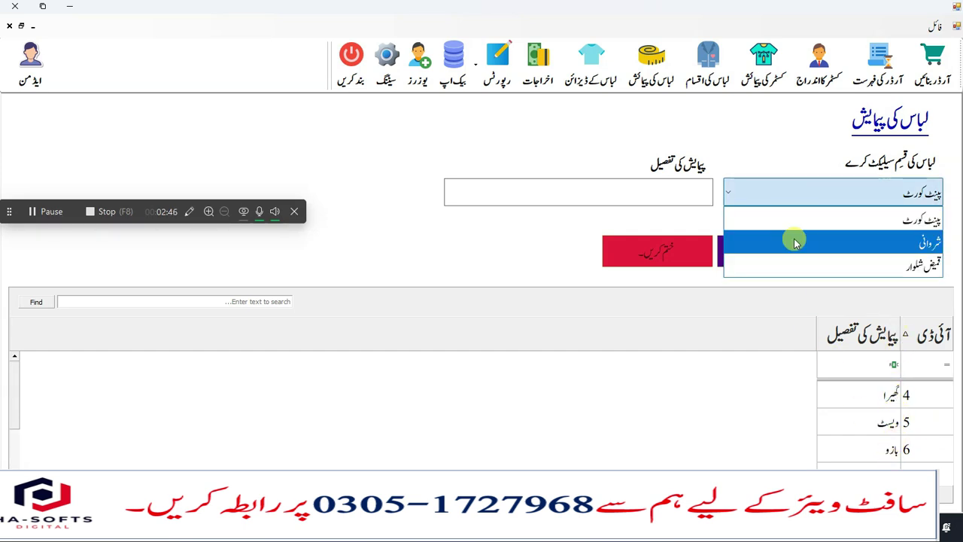
click(796, 242)
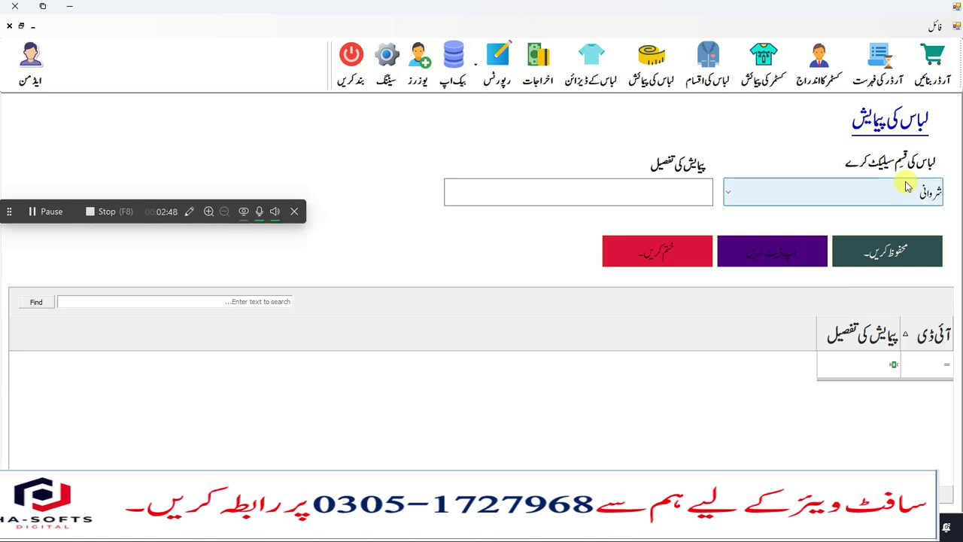
click(687, 191)
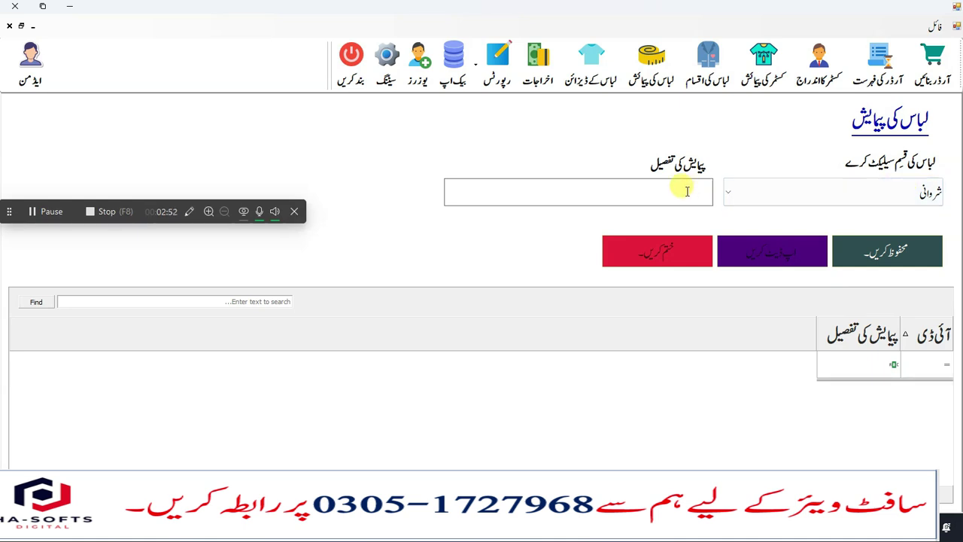
click(761, 193)
click(771, 259)
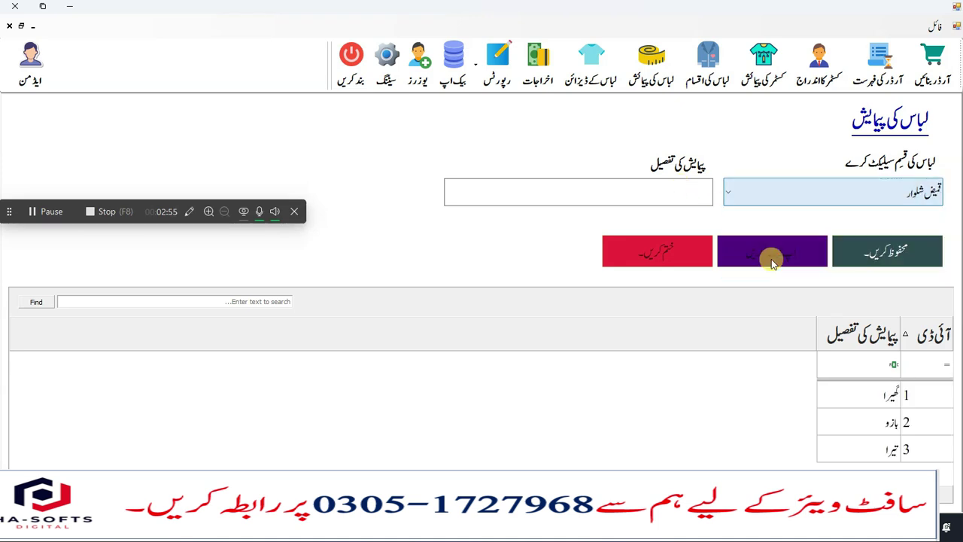
click(879, 449)
click(879, 394)
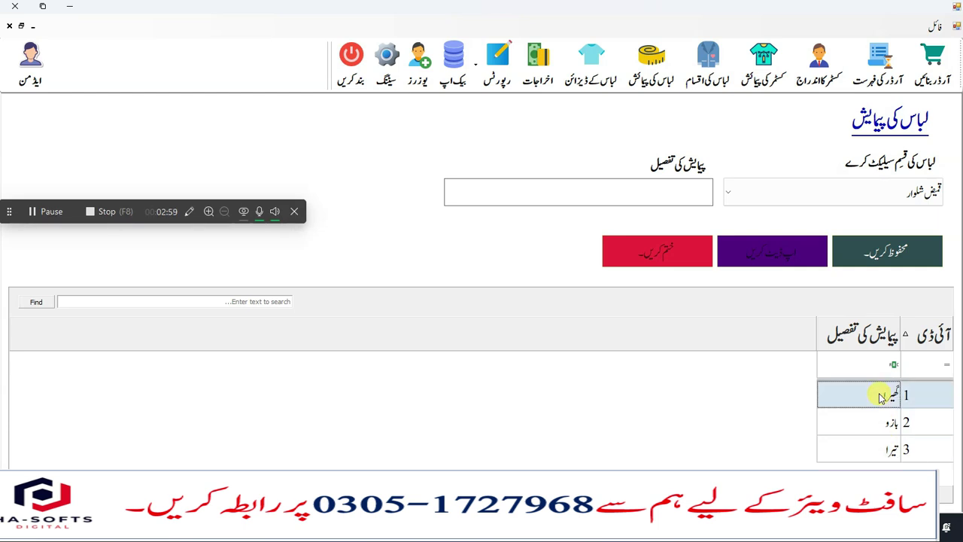
click(758, 186)
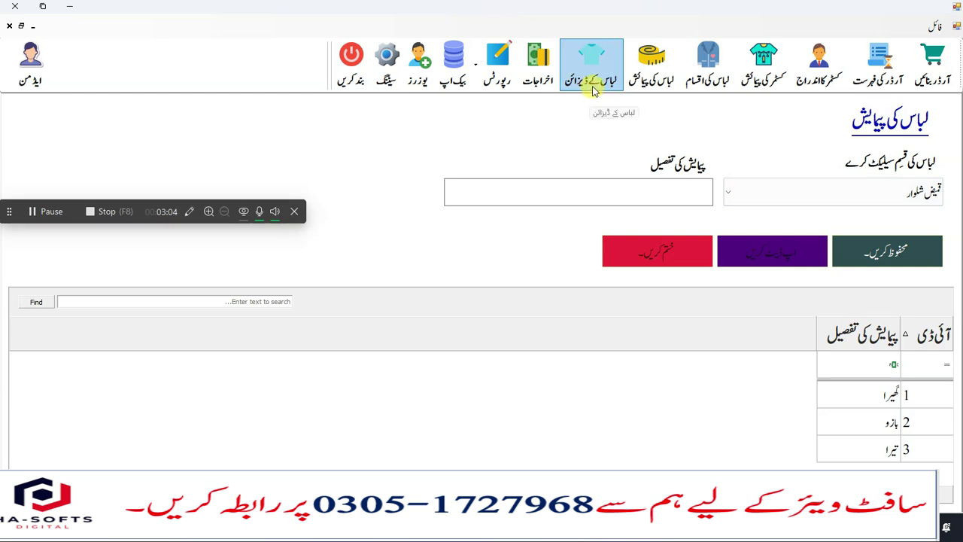
- Open the customer entry window and load the two listed customers' details
click(821, 78)
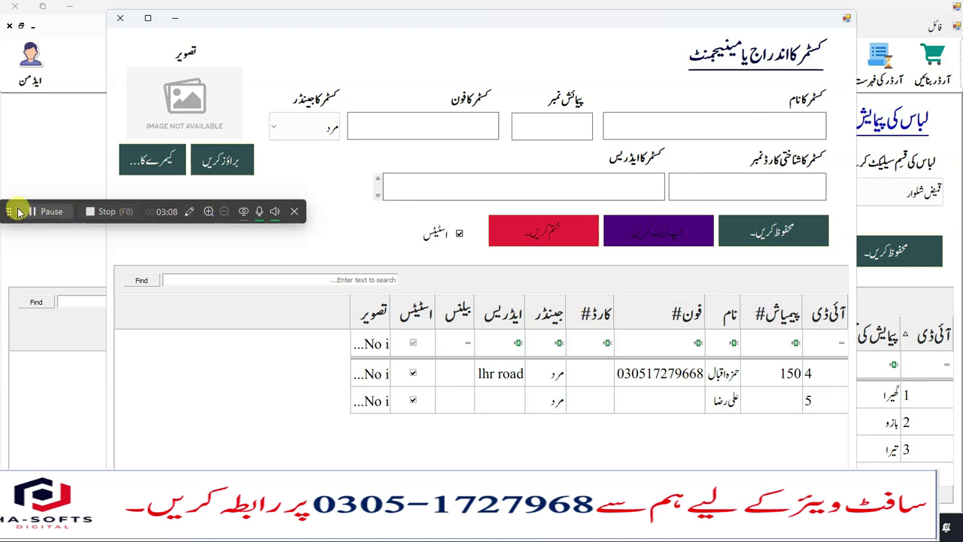
drag(9, 212, 75, 489)
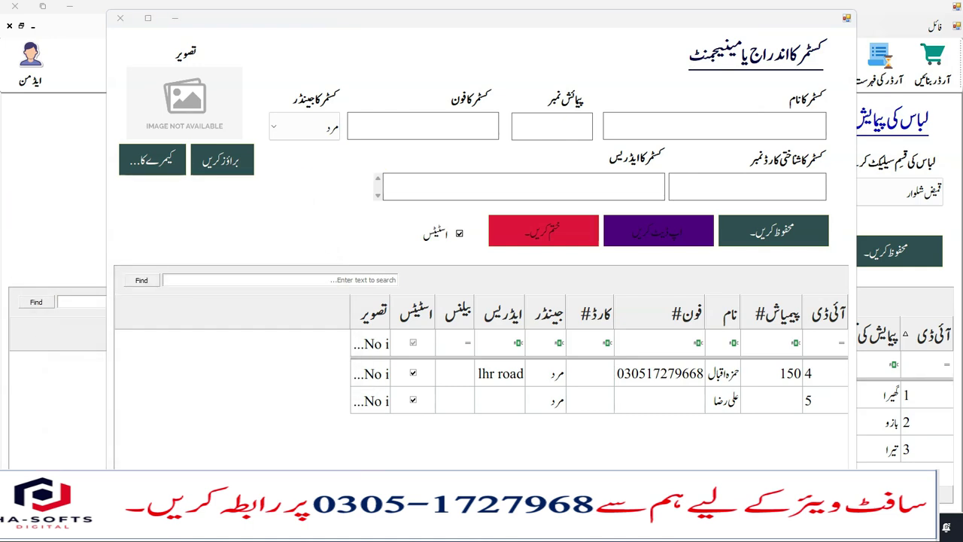
click(669, 122)
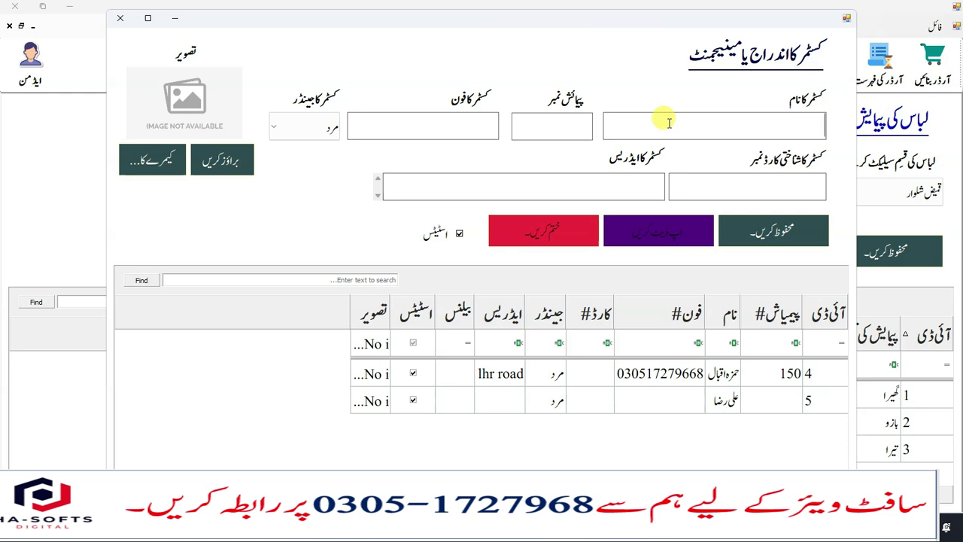
click(732, 379)
click(718, 401)
click(703, 380)
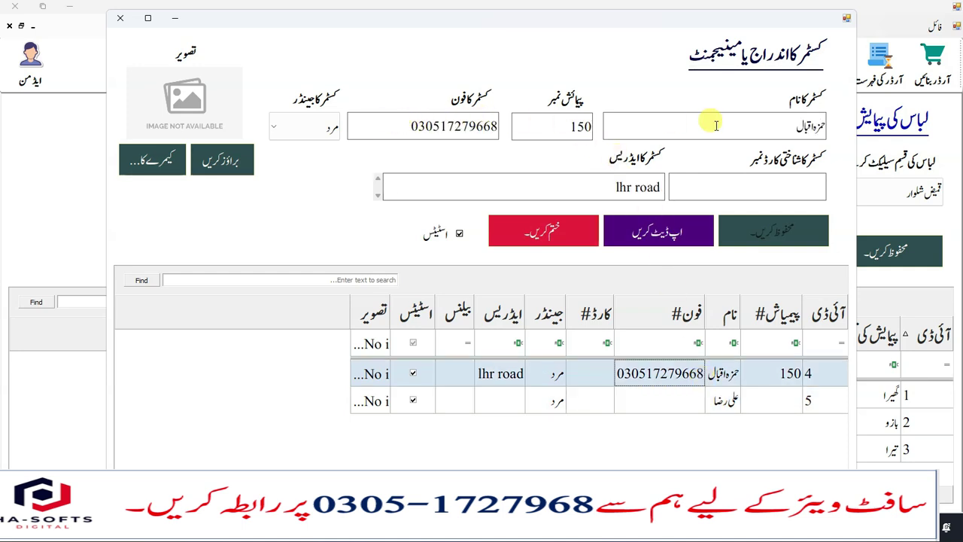
click(772, 128)
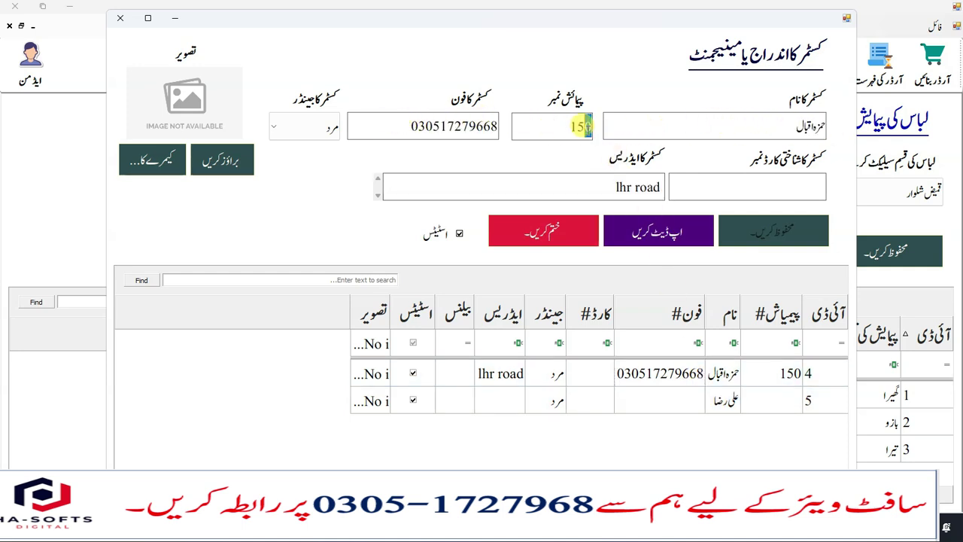
- Enter a customer name, check the measurement number, keep gender مرد, and close the form
drag(570, 126, 593, 128)
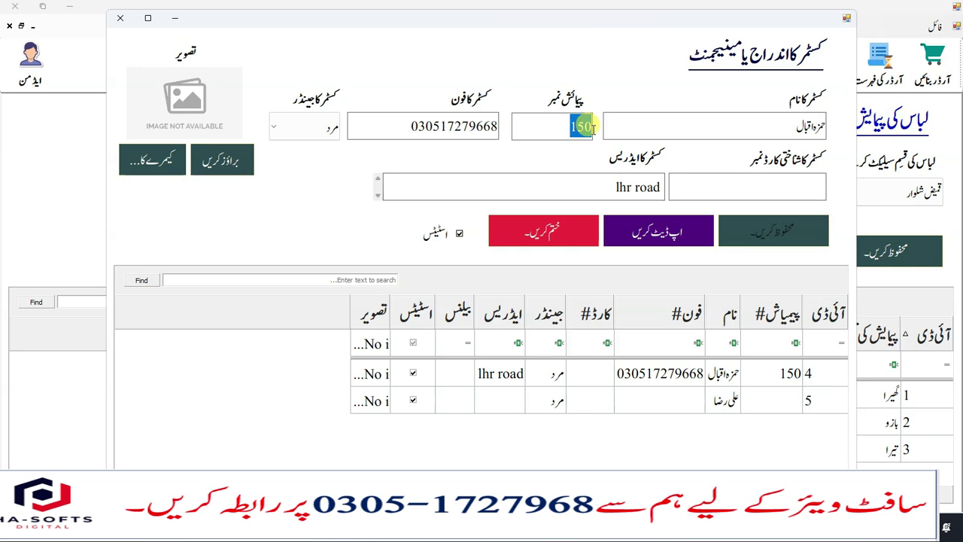
click(589, 126)
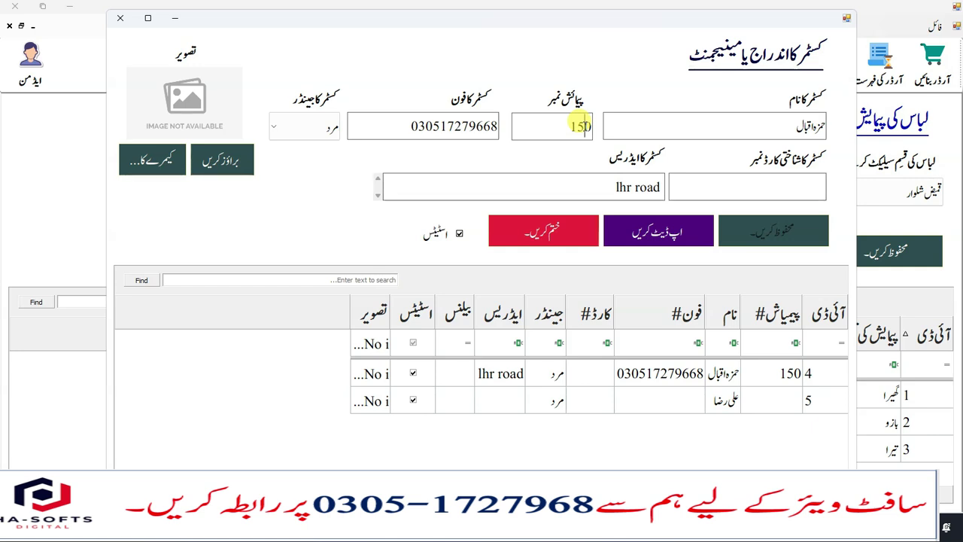
double_click(579, 124)
click(580, 127)
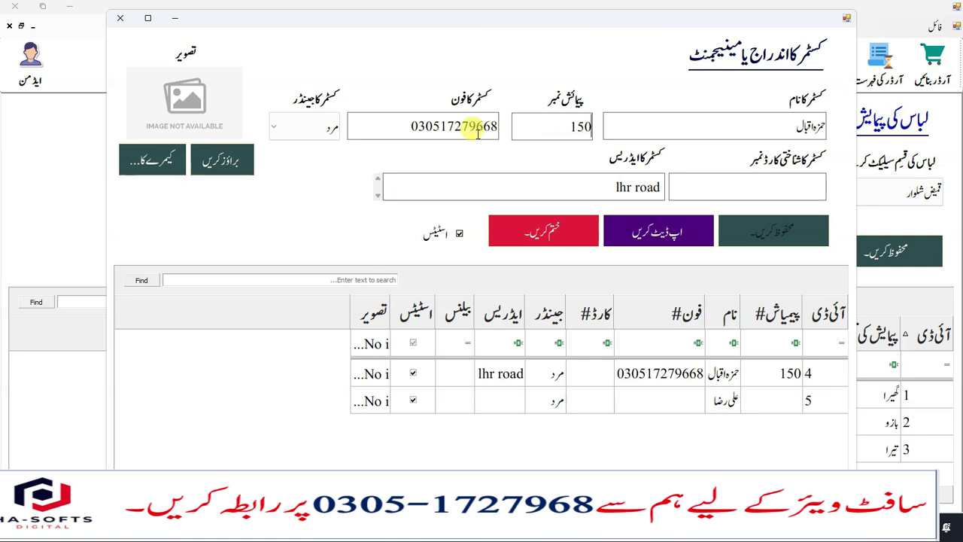
click(293, 123)
click(326, 123)
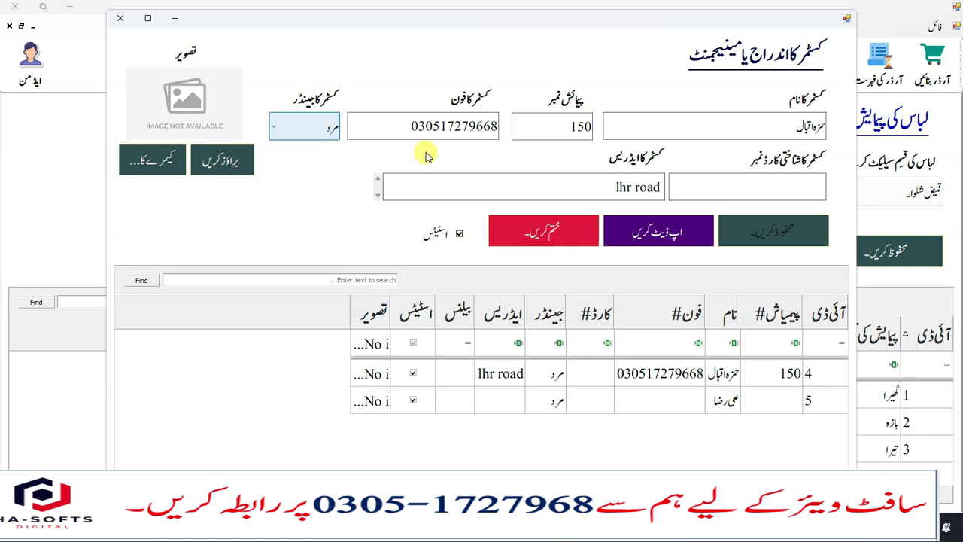
click(794, 186)
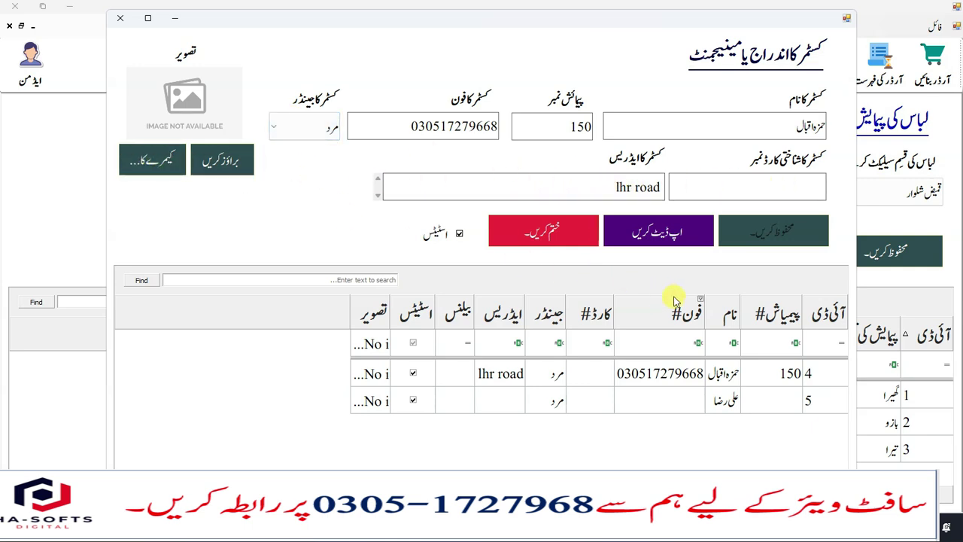
click(120, 17)
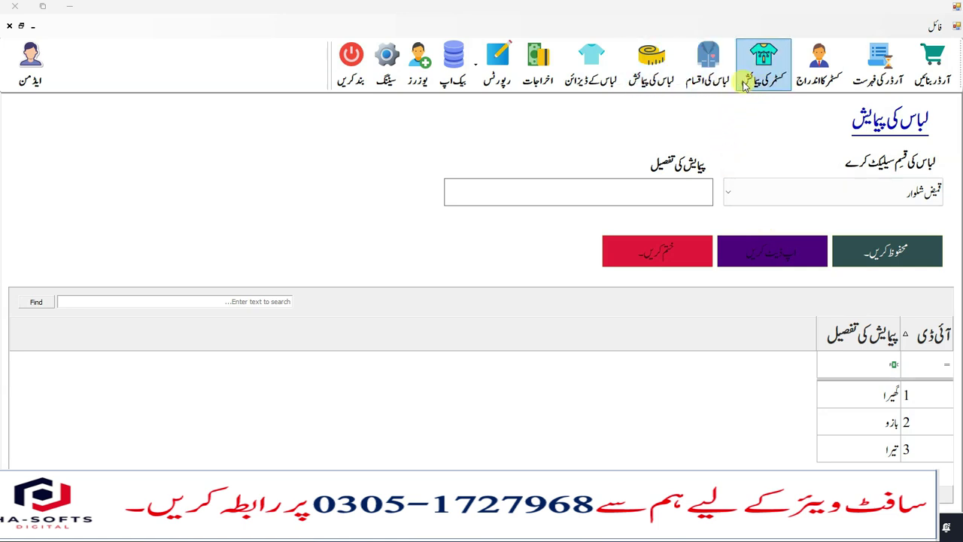
- Open the customer measurement form and look up the customer by phone number
click(768, 75)
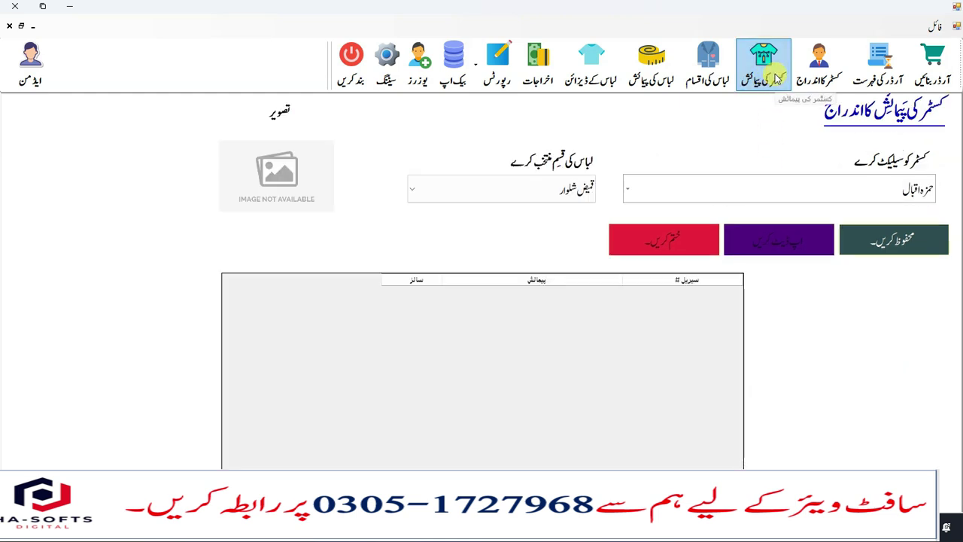
click(632, 188)
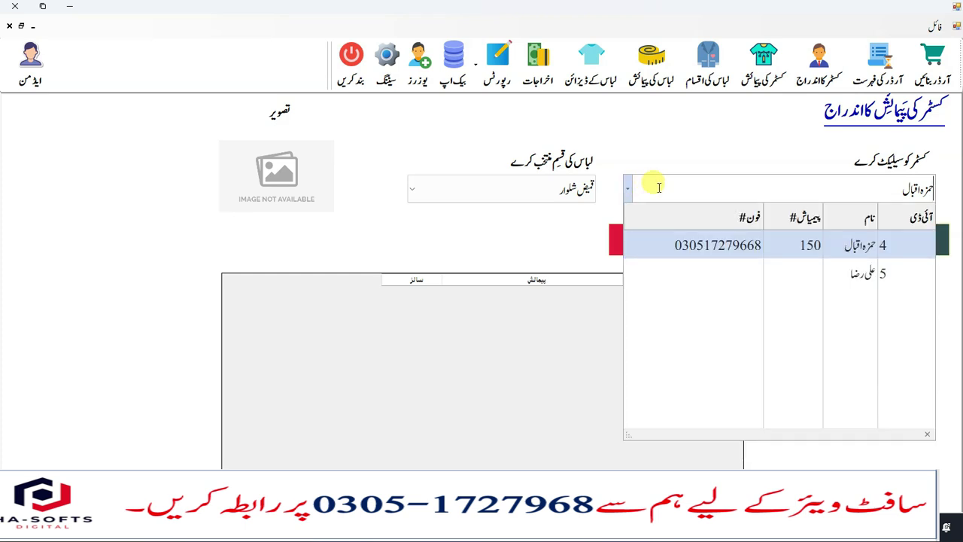
click(833, 183)
drag(833, 183, 944, 194)
text(0305172)
key(Return)
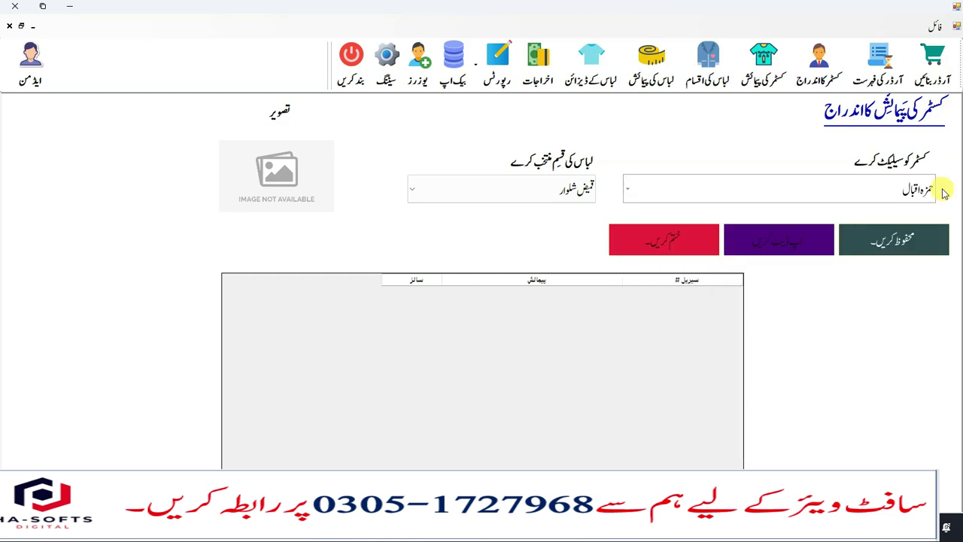
- Browse the garment types and load the customer's قمیض شلوار measurements
click(556, 194)
click(548, 217)
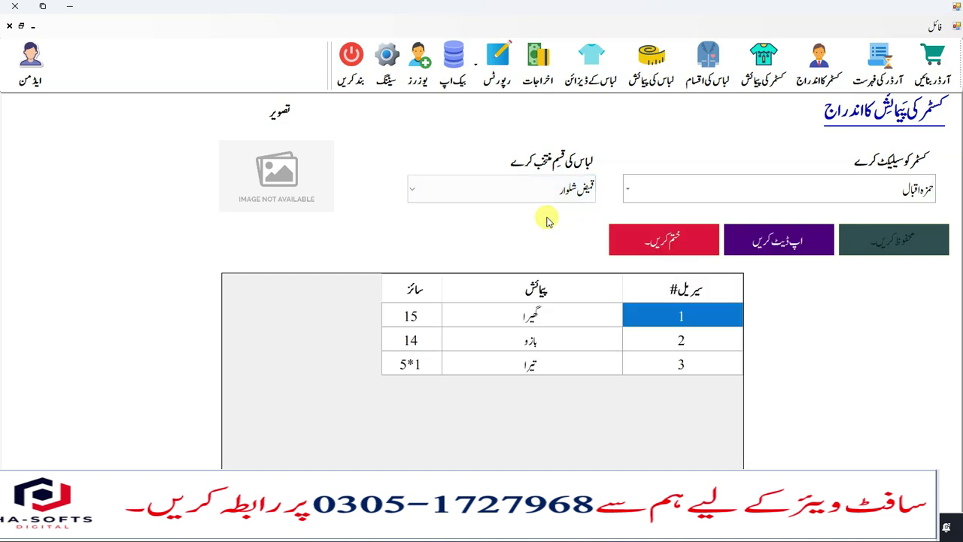
click(566, 191)
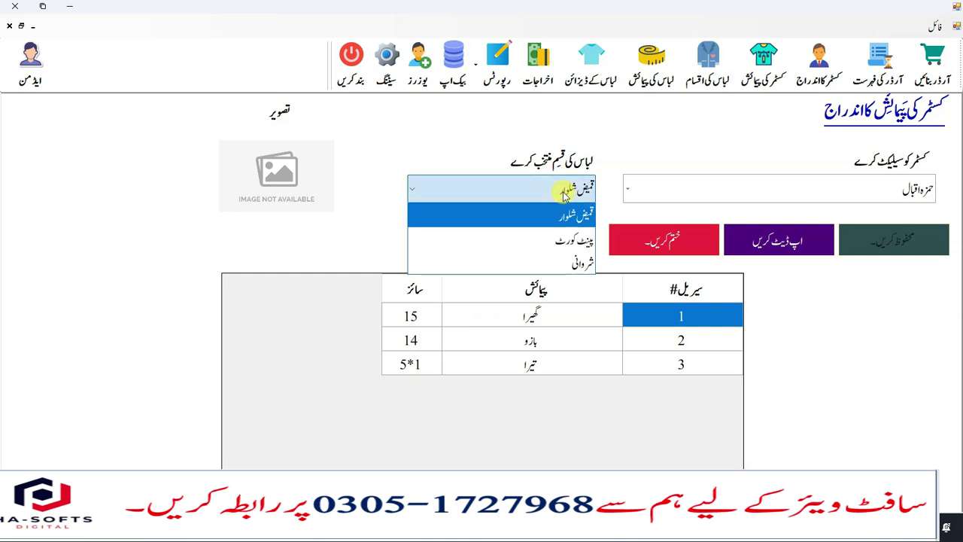
click(550, 245)
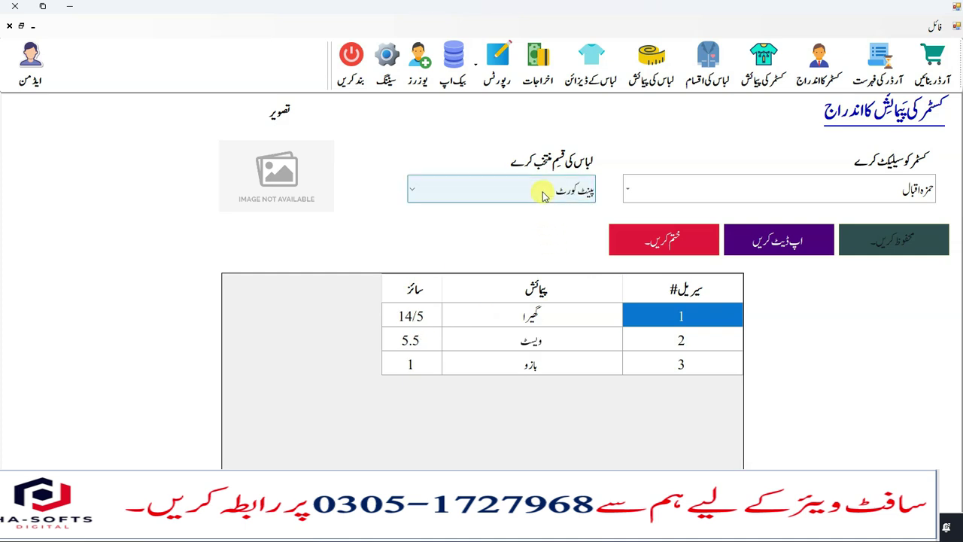
click(545, 189)
click(545, 250)
click(545, 189)
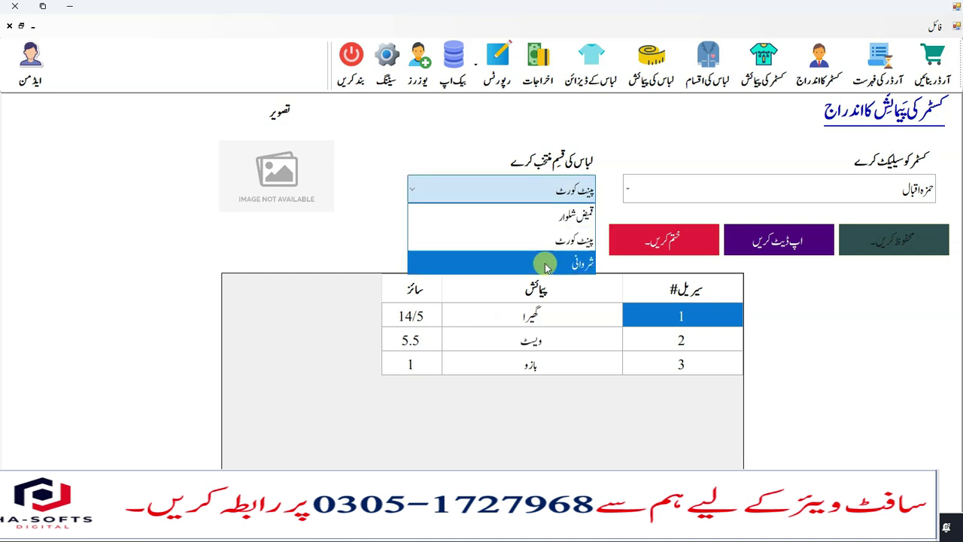
click(544, 261)
click(534, 194)
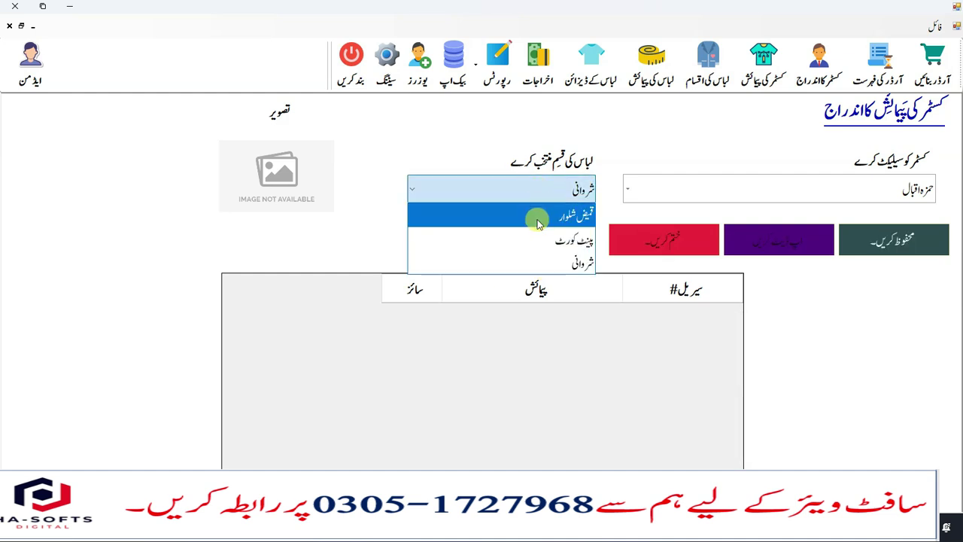
click(537, 216)
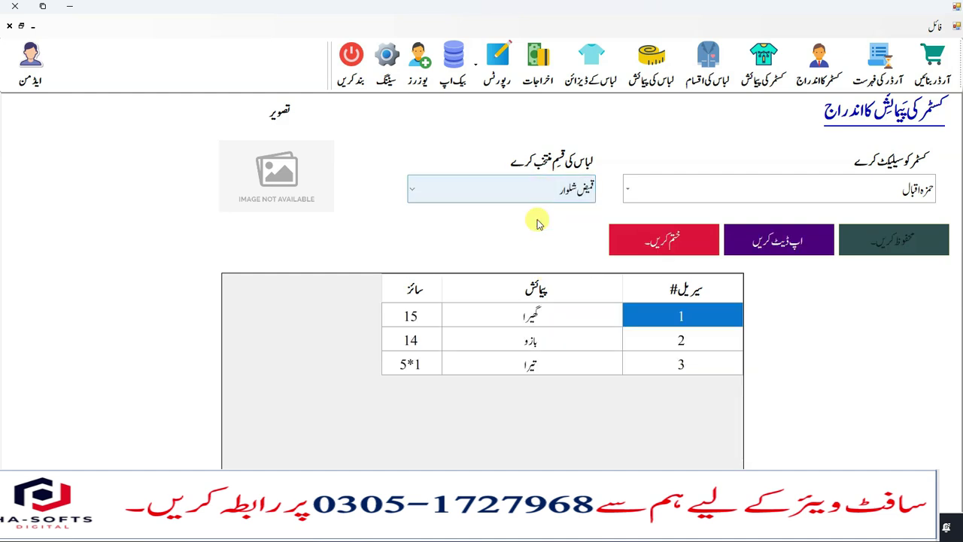
- Review the current قمیض شلوار sizes: گھیرا 15, بازو 14, تیرا 5*1
click(423, 315)
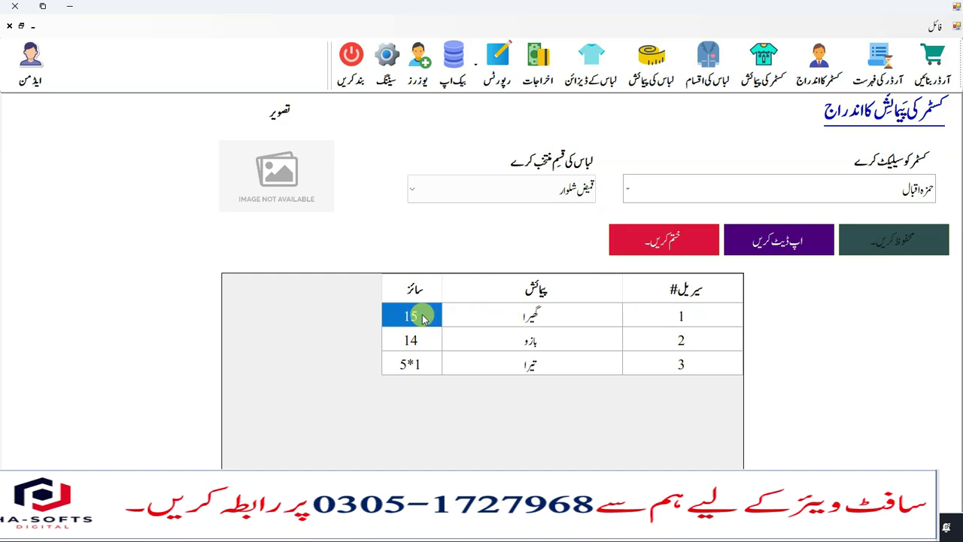
click(421, 318)
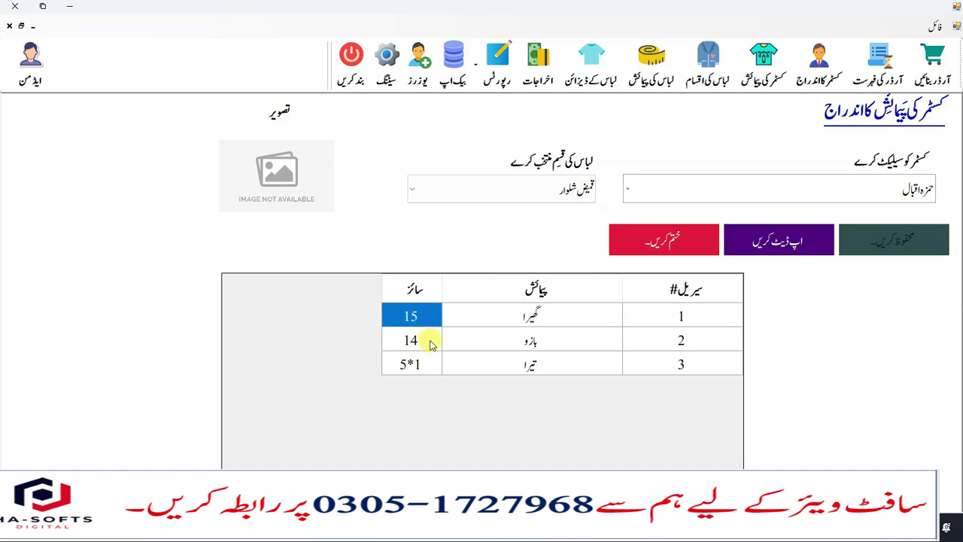
click(430, 342)
key(Down)
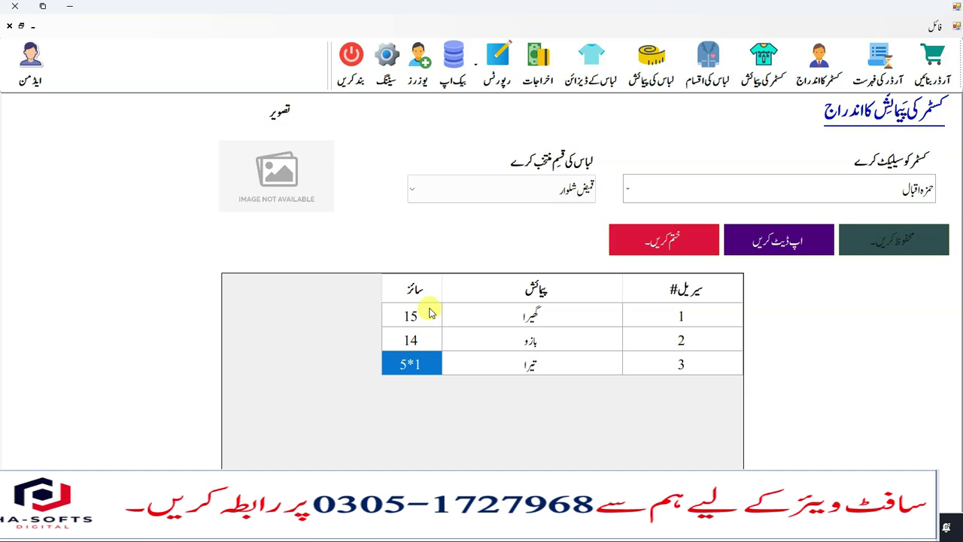
click(430, 321)
click(432, 317)
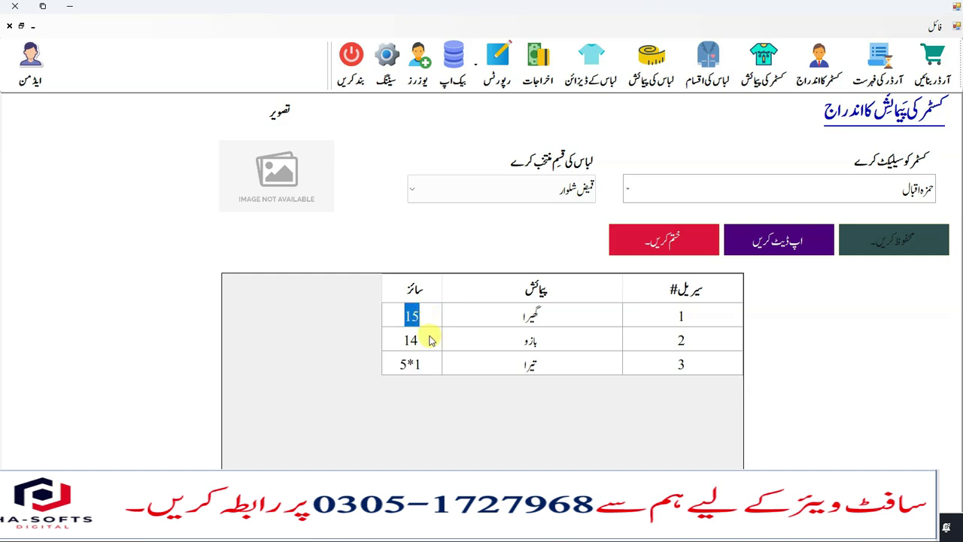
click(431, 340)
click(431, 322)
click(421, 341)
click(421, 364)
click(439, 189)
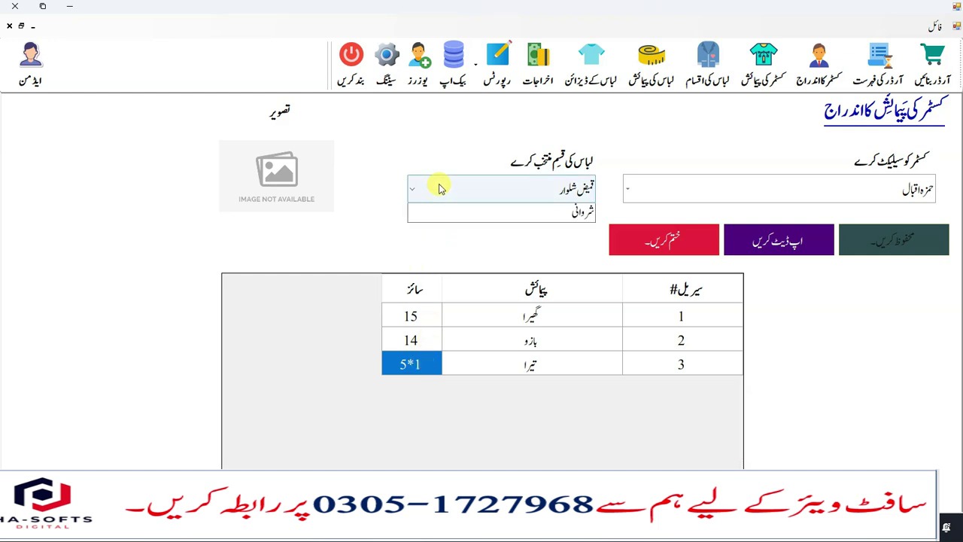
click(451, 236)
click(462, 196)
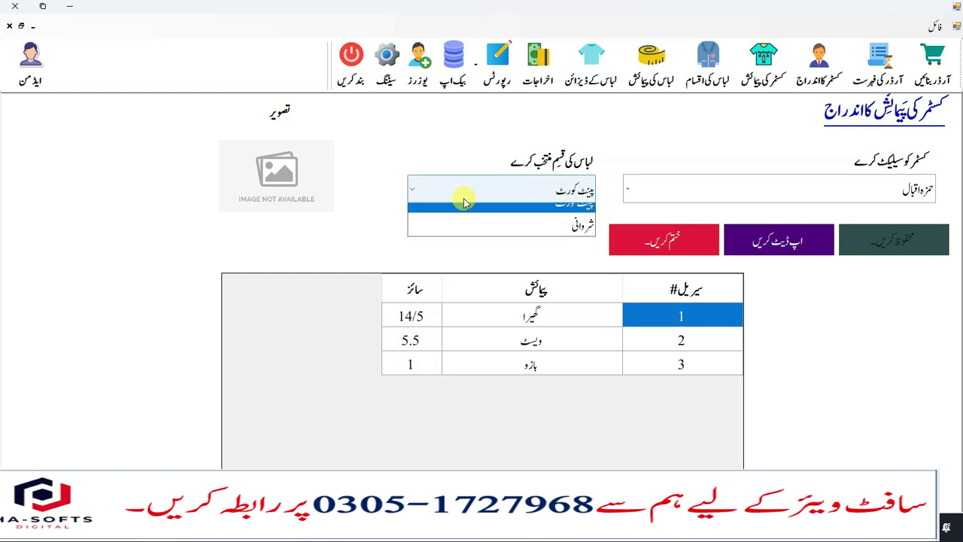
click(467, 215)
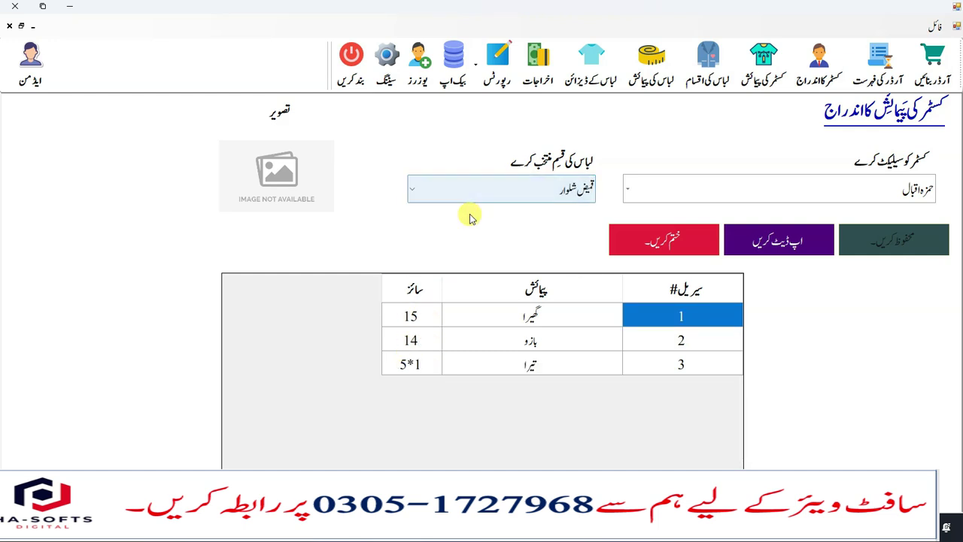
- Change گھیرا from 15 to 16 and بازو from 14 to 15, and save the update
click(412, 319)
click(412, 317)
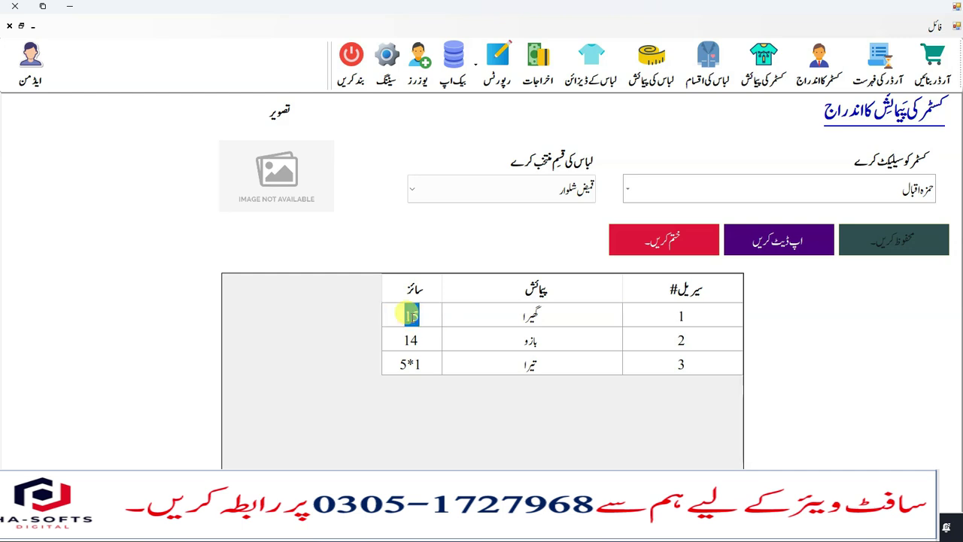
text(16)
key(Return)
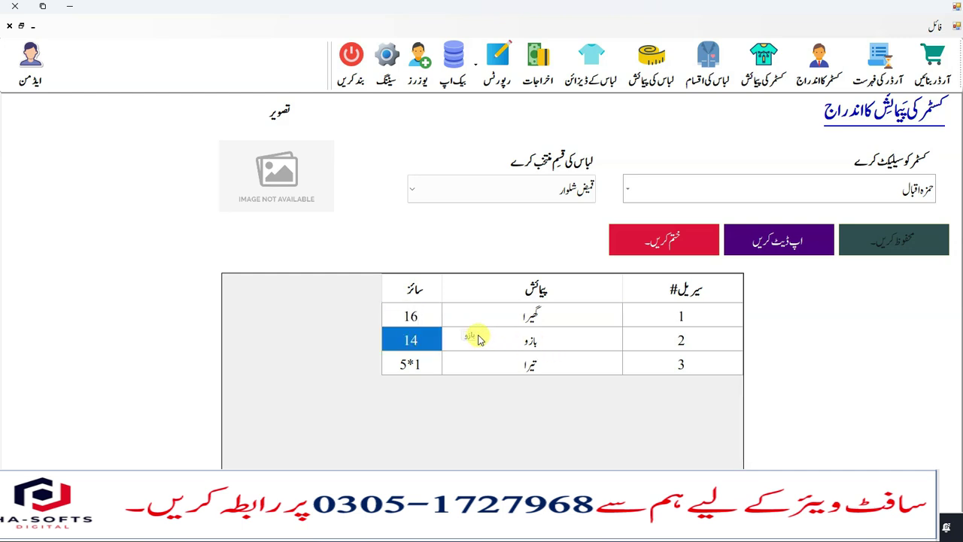
click(430, 345)
text(15)
key(Return)
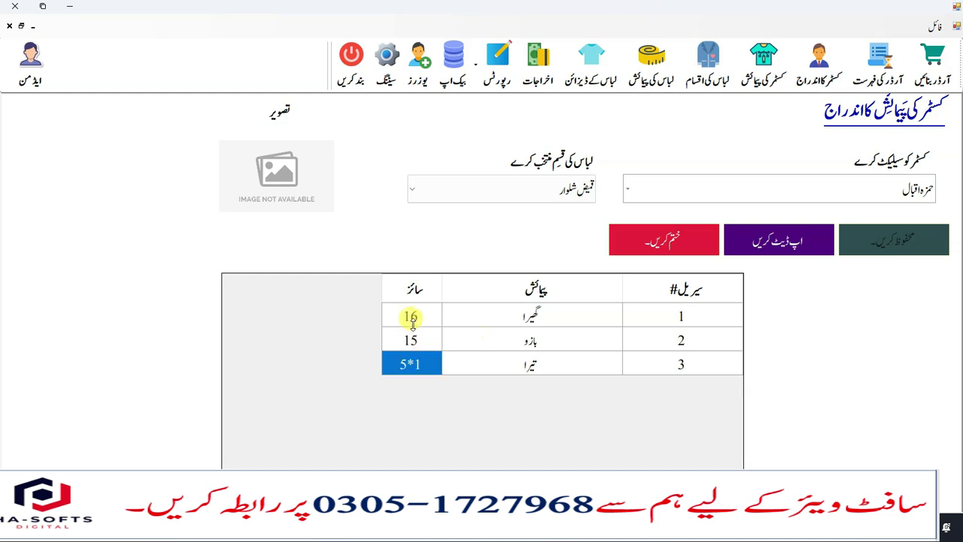
click(412, 318)
click(426, 340)
click(422, 370)
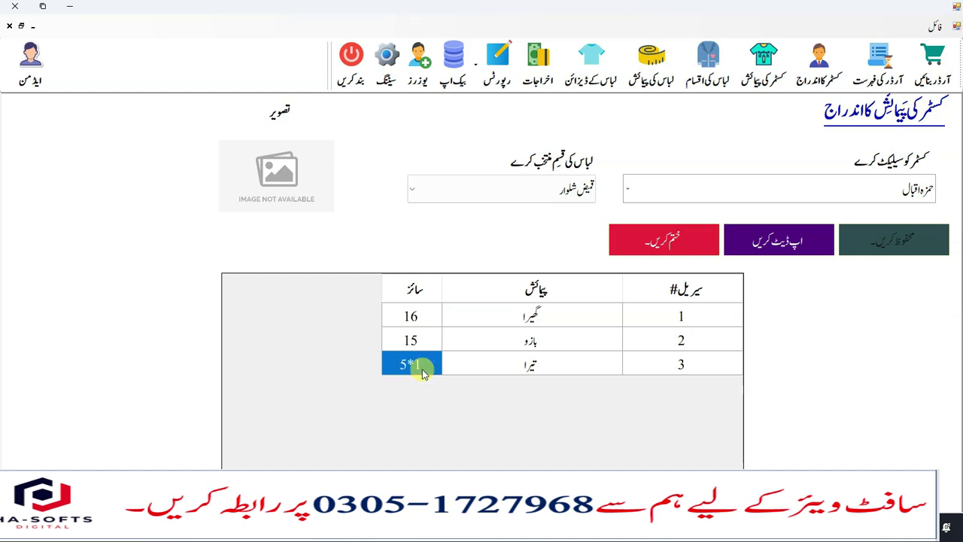
click(420, 340)
click(419, 317)
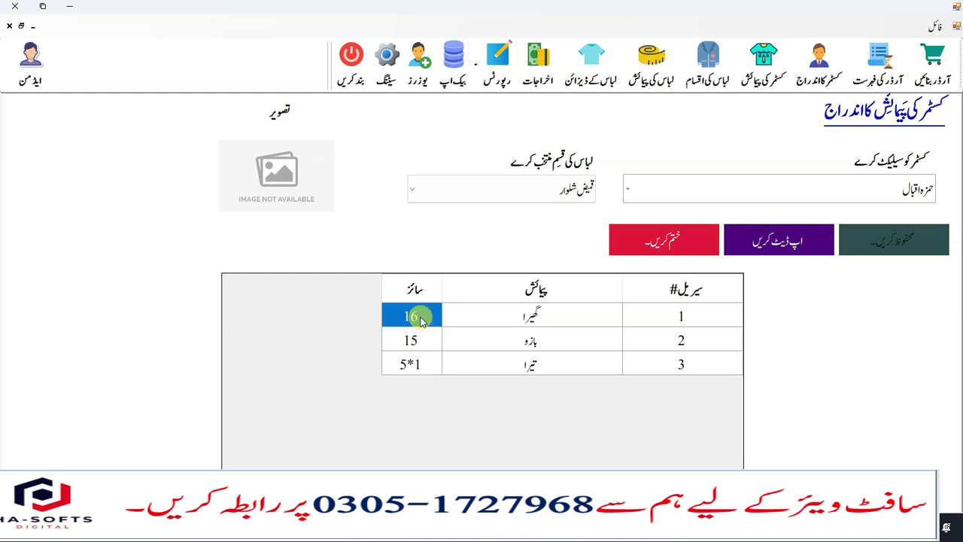
click(826, 243)
click(425, 283)
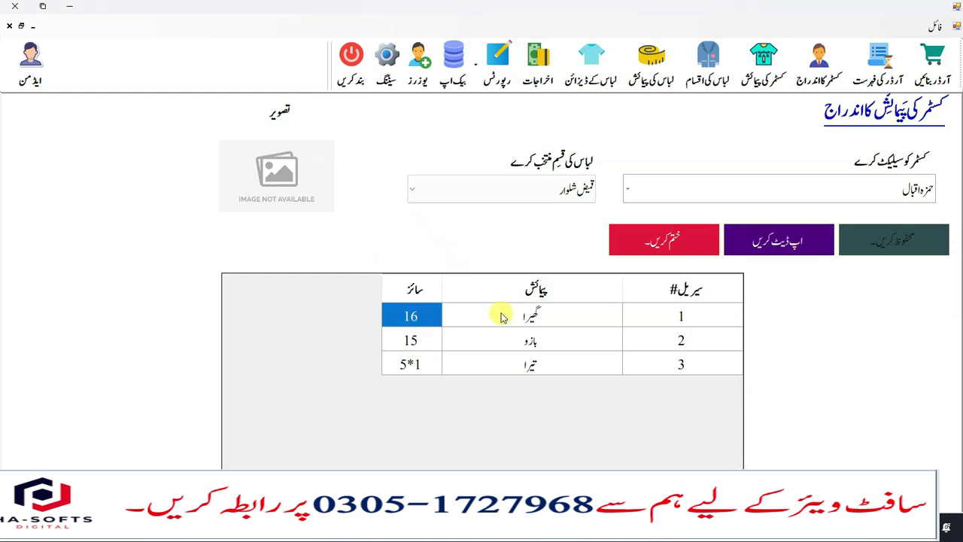
- Switch the garment type to شروانی, which shows an empty measurement list
click(539, 189)
click(539, 215)
click(540, 188)
click(555, 238)
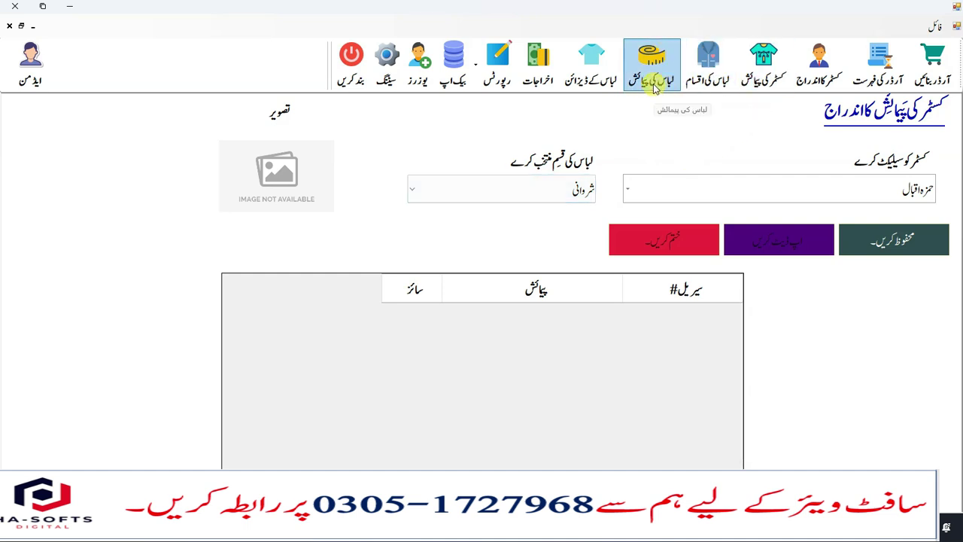
- Recheck the saved قمیض شلوار sizes, then close measurements and open the customer order form
click(522, 193)
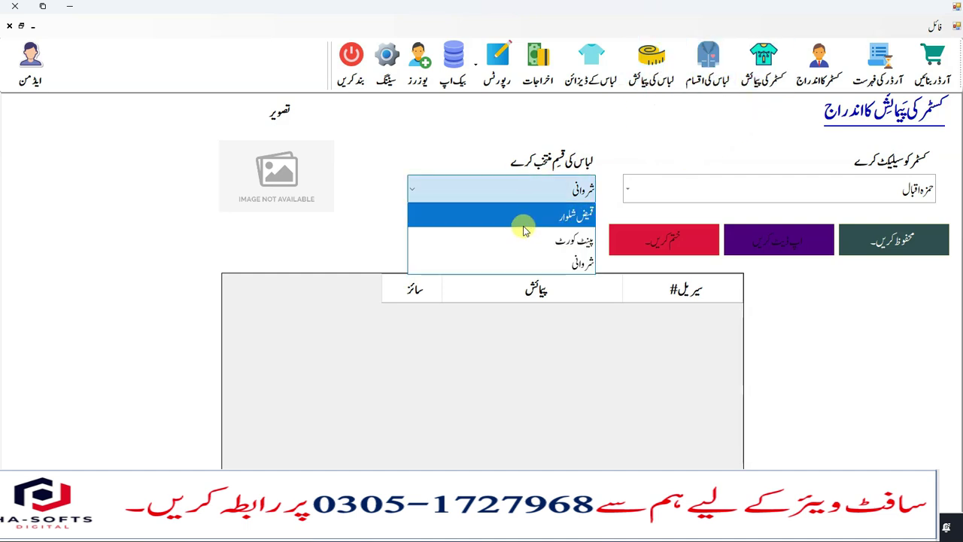
click(523, 218)
click(562, 189)
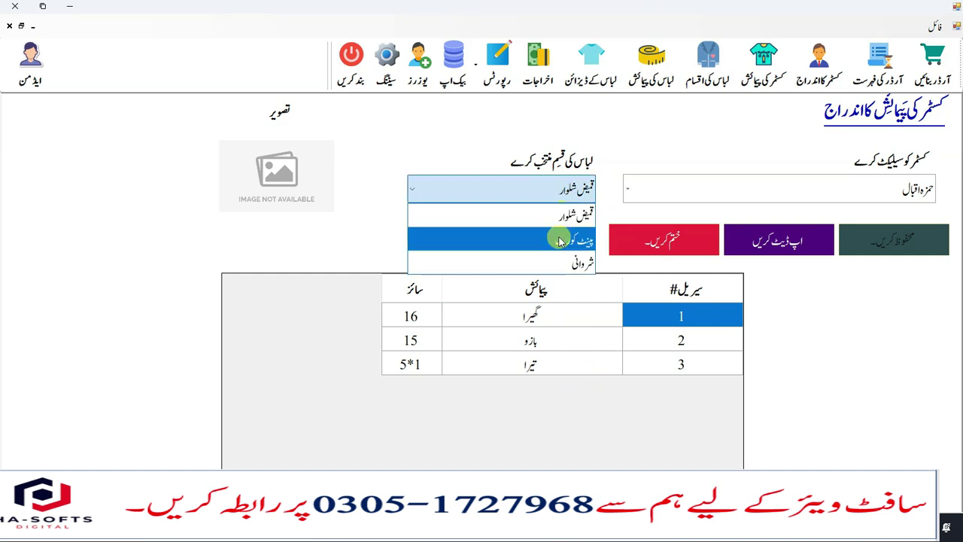
click(557, 260)
click(554, 193)
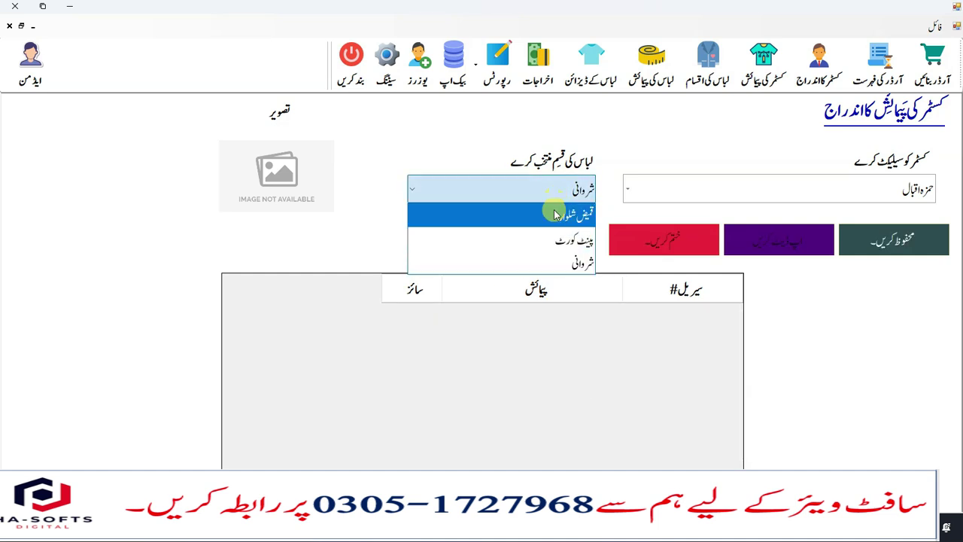
click(554, 214)
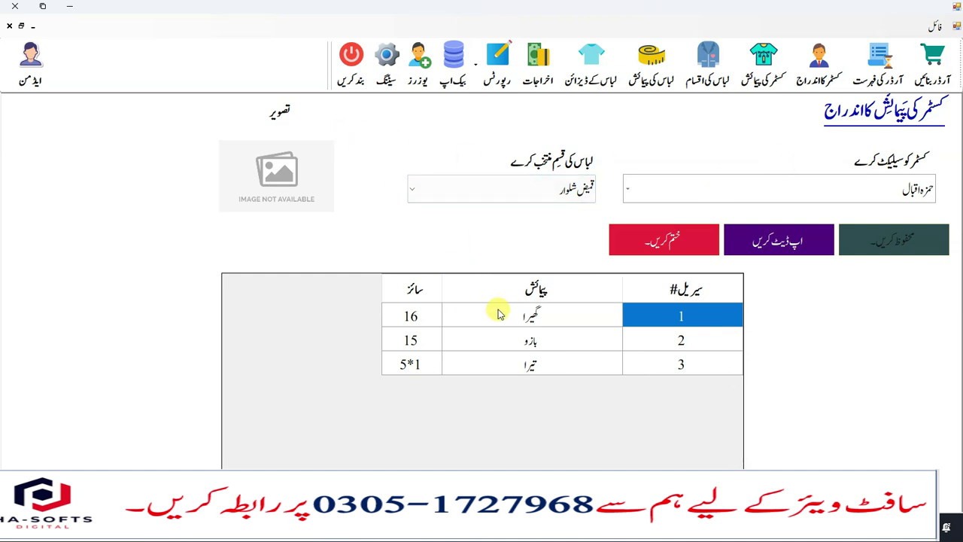
click(10, 28)
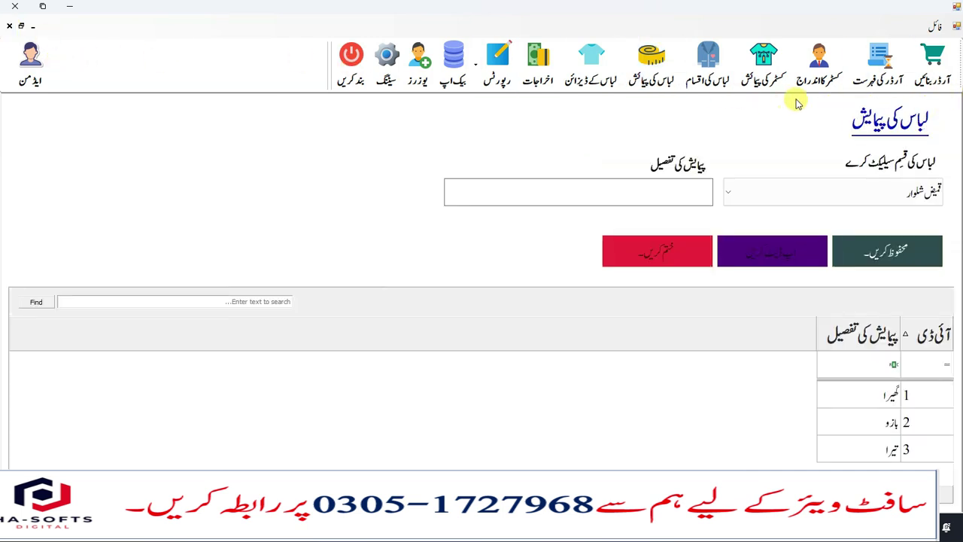
click(933, 81)
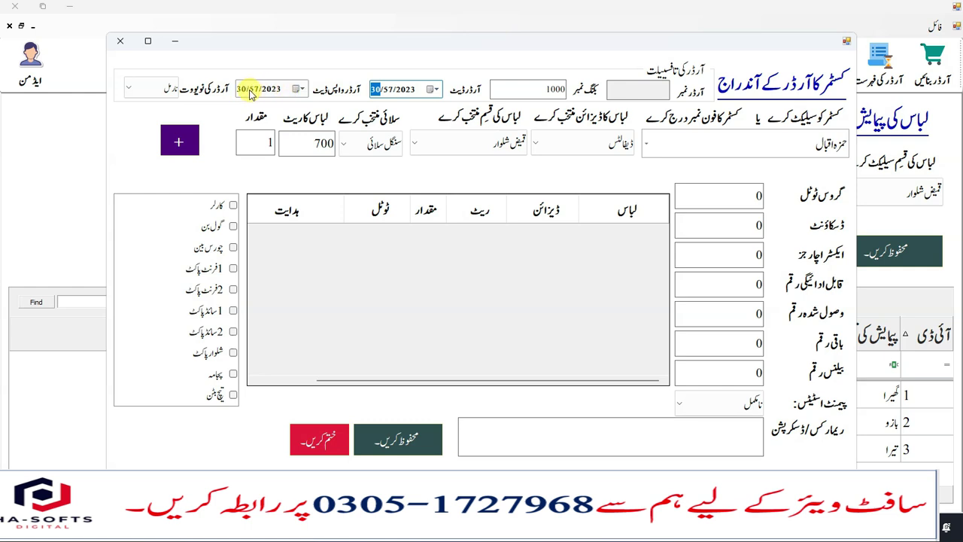
- Set the order's return date to 3 June 2023 and keep the order type نارمل
click(300, 89)
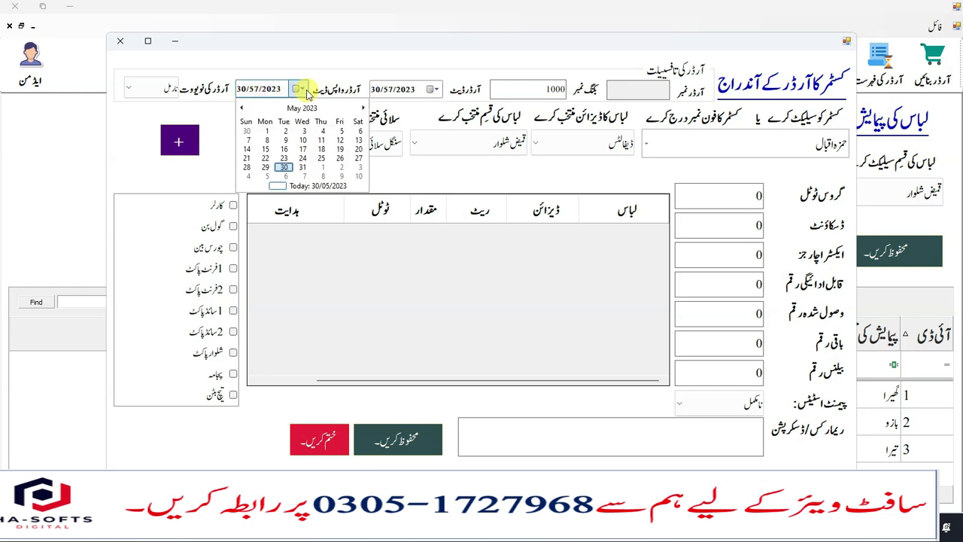
click(286, 167)
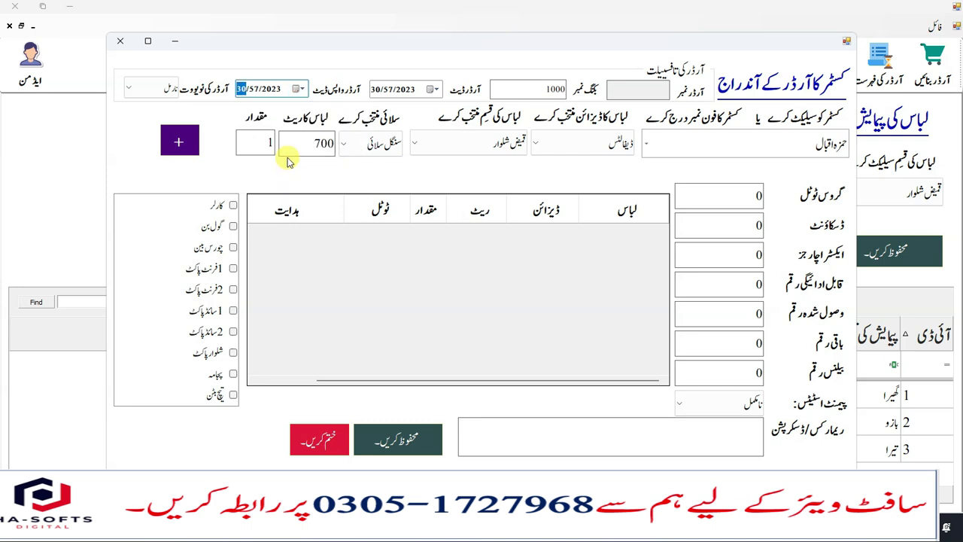
click(301, 90)
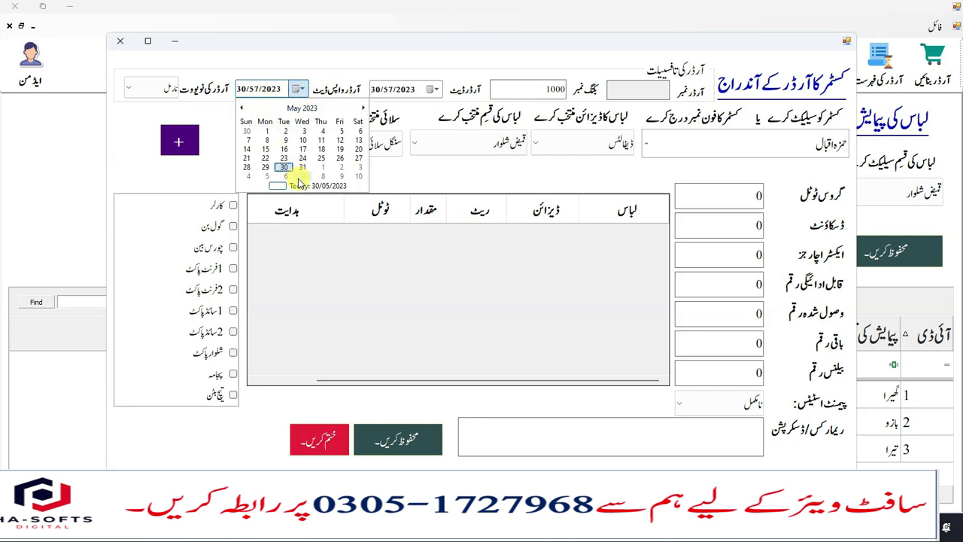
click(363, 107)
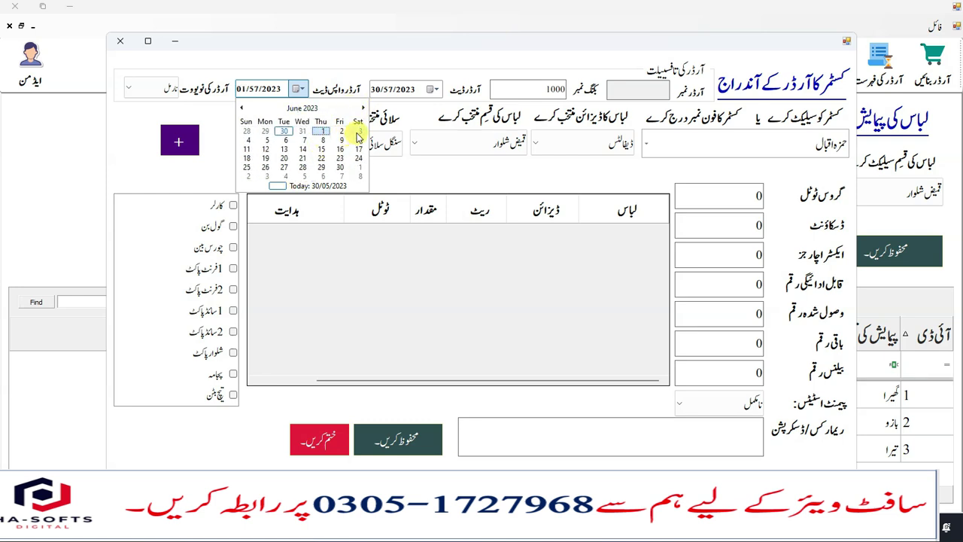
click(359, 132)
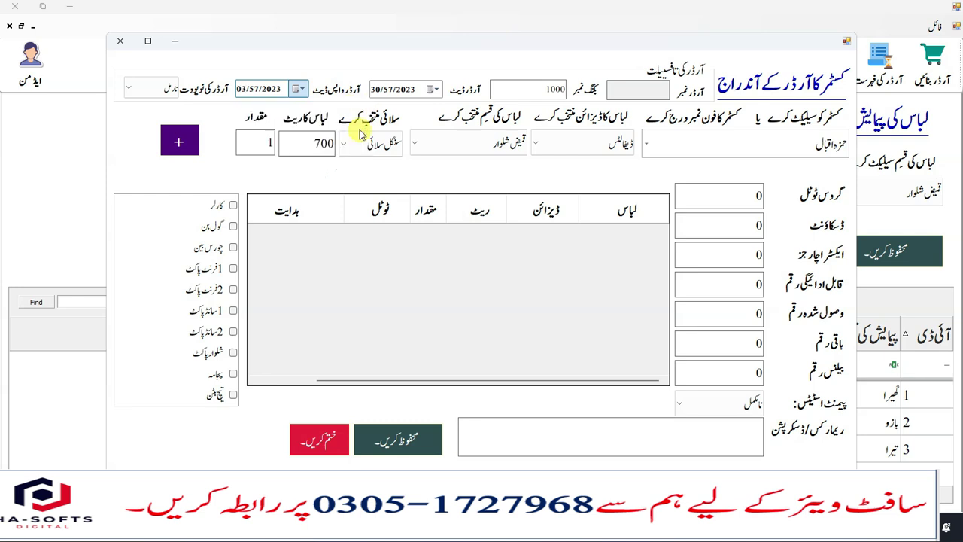
click(157, 87)
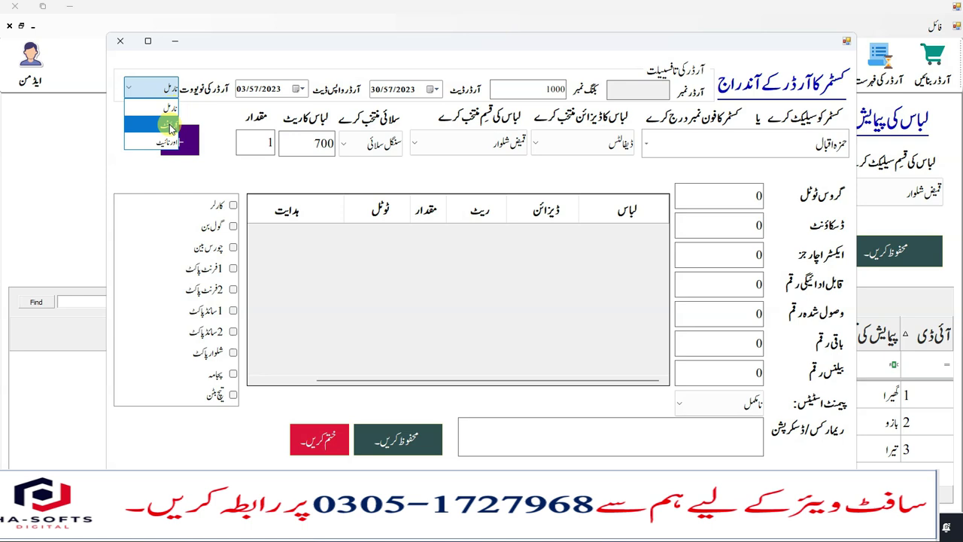
click(167, 108)
click(715, 147)
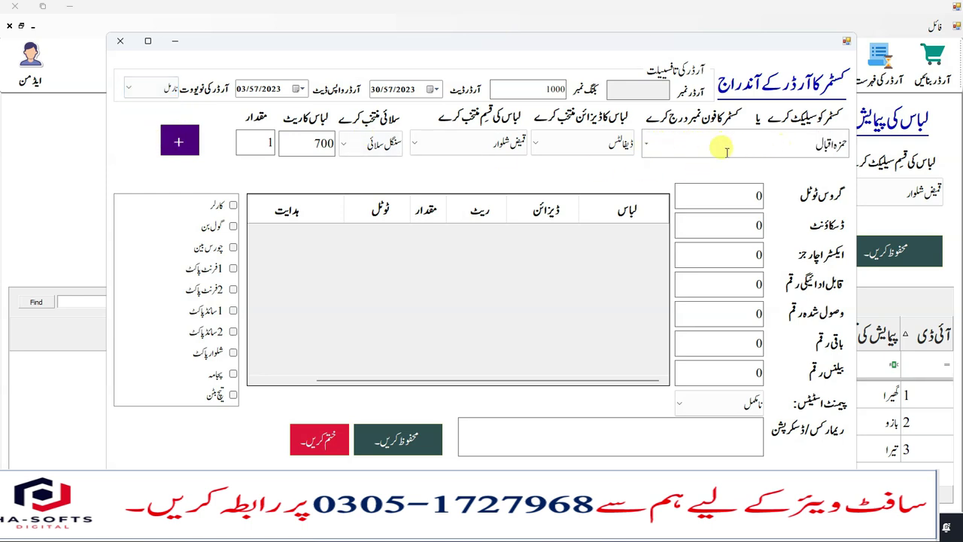
- Pick the customer by measurement number 15, the ڈیفالٹ design, and قمیض شلوار garment
drag(787, 142, 866, 155)
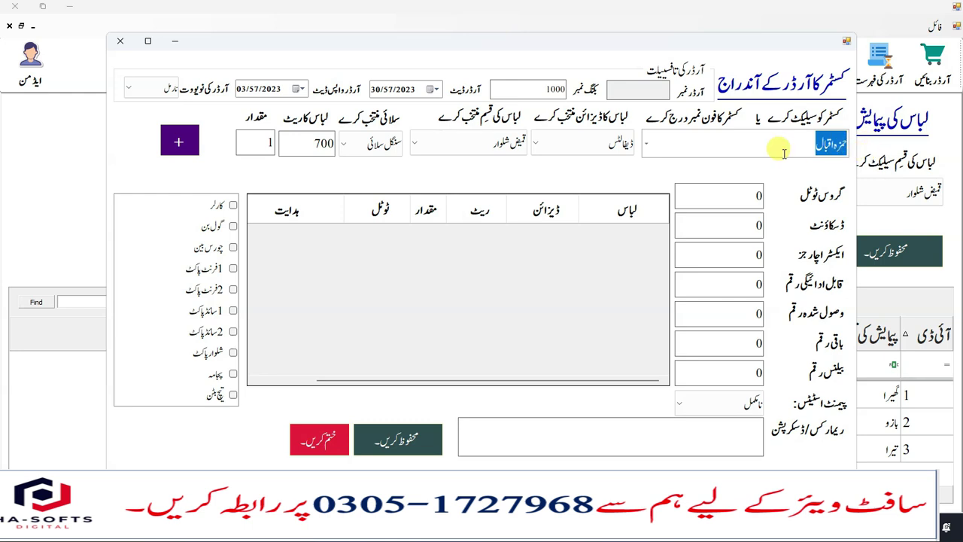
text(150)
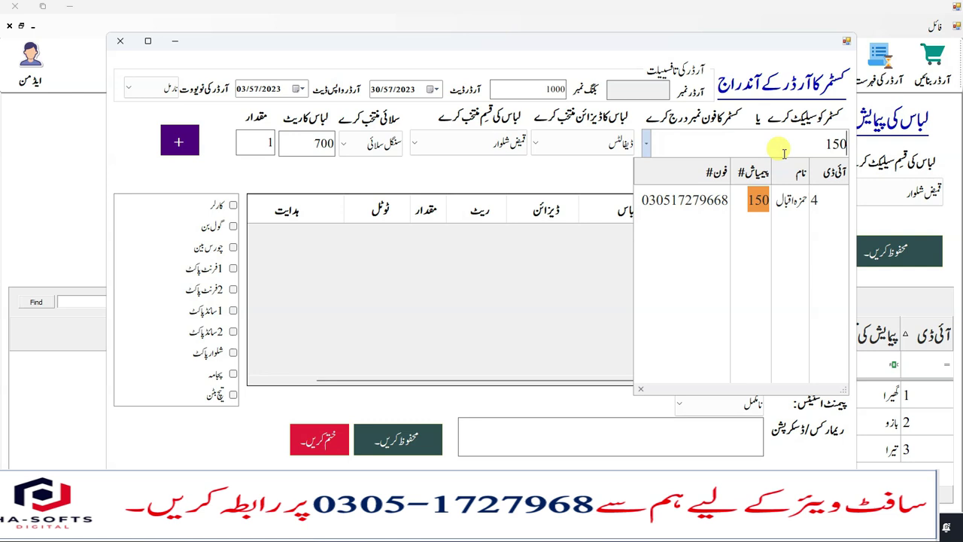
key(Down)
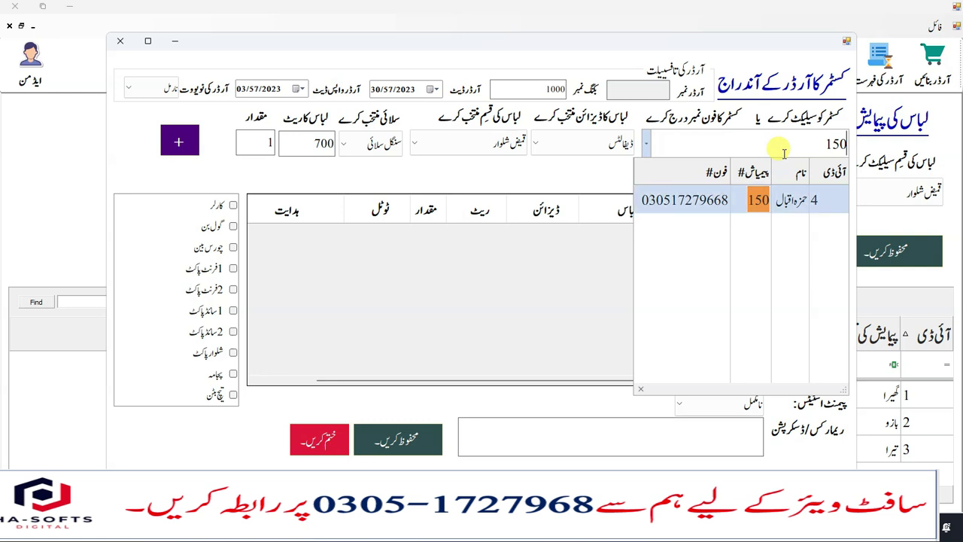
key(Return)
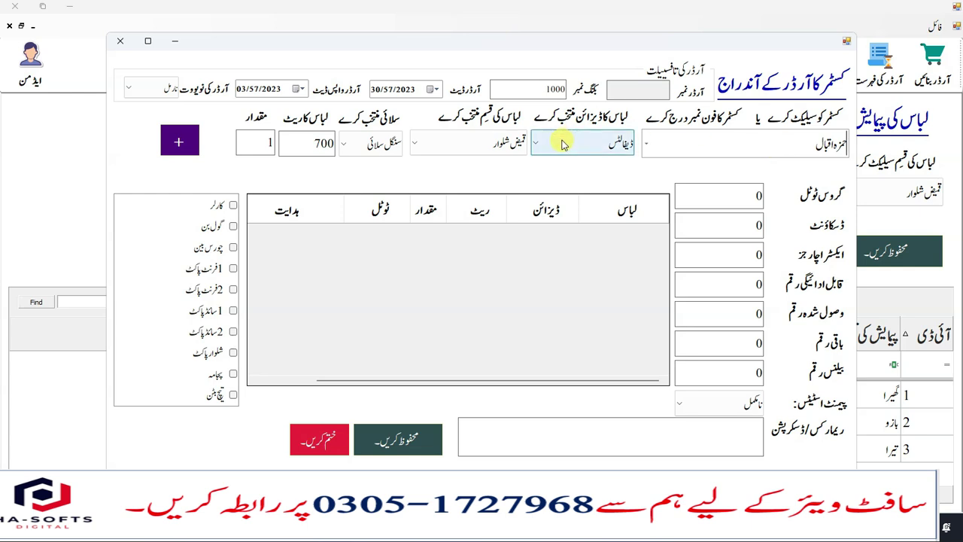
click(561, 143)
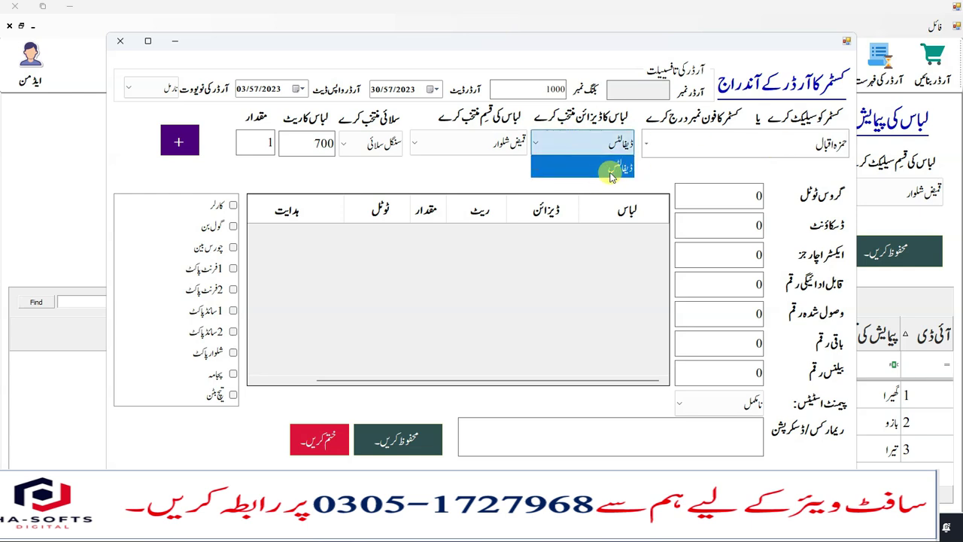
click(598, 172)
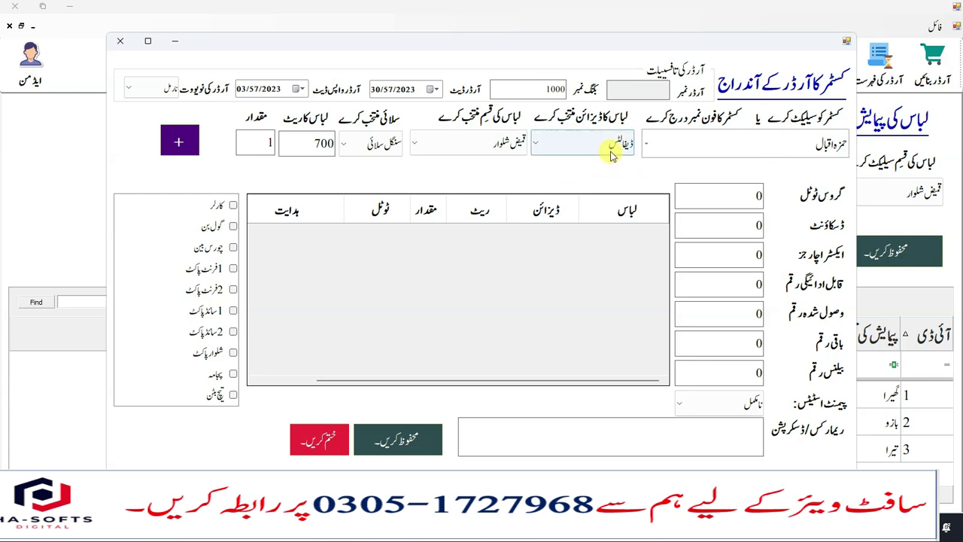
click(475, 145)
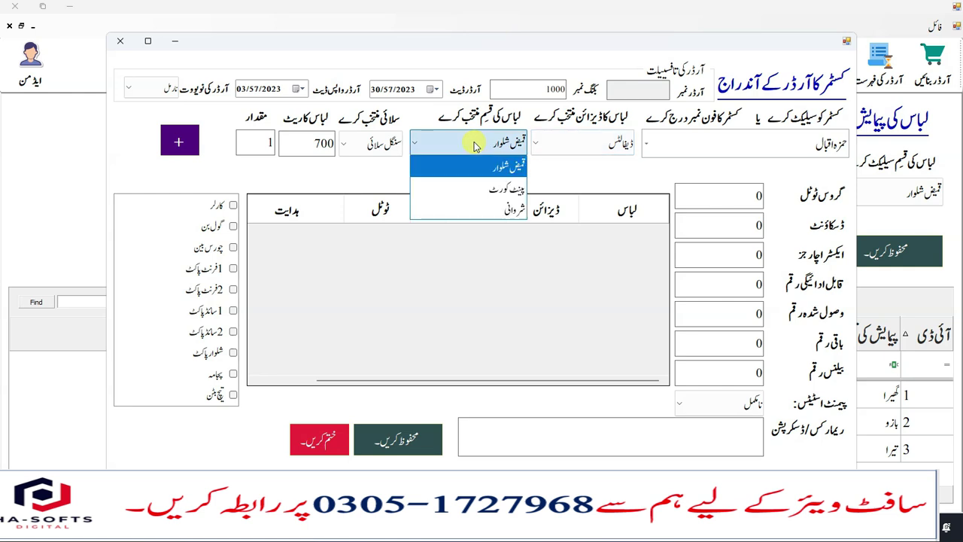
click(502, 167)
- Choose سنگل سلائی stitching at rate 700, ready to enter the quantity
click(362, 146)
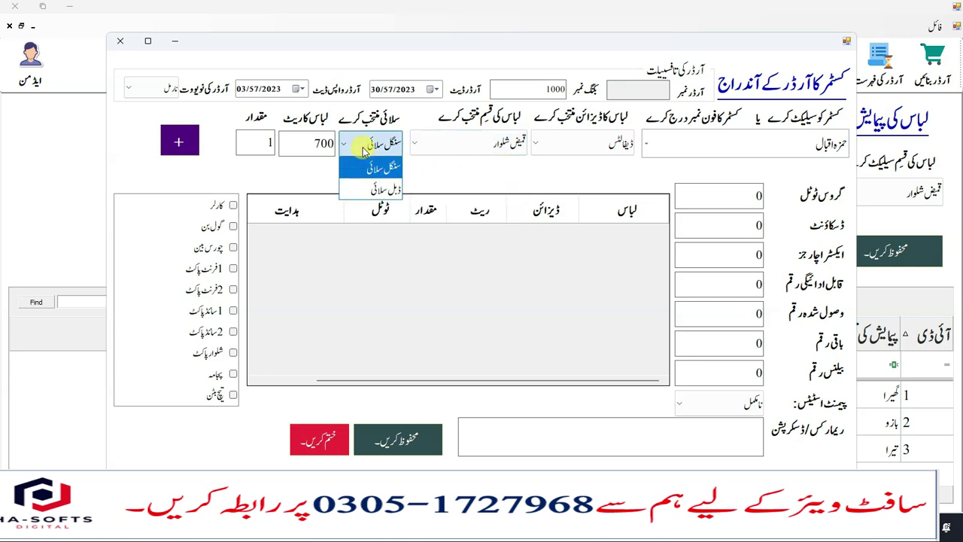
click(380, 189)
click(376, 146)
click(383, 168)
click(369, 144)
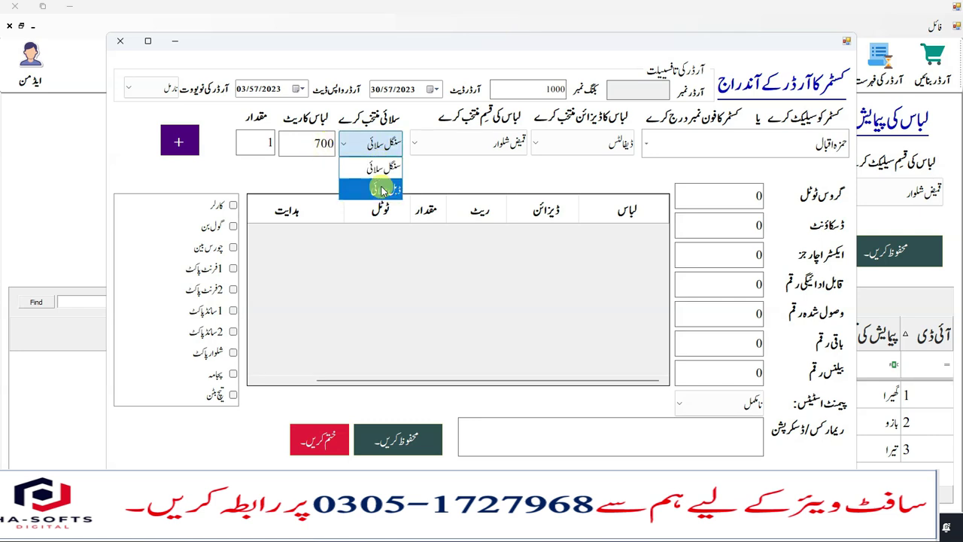
click(382, 189)
click(387, 147)
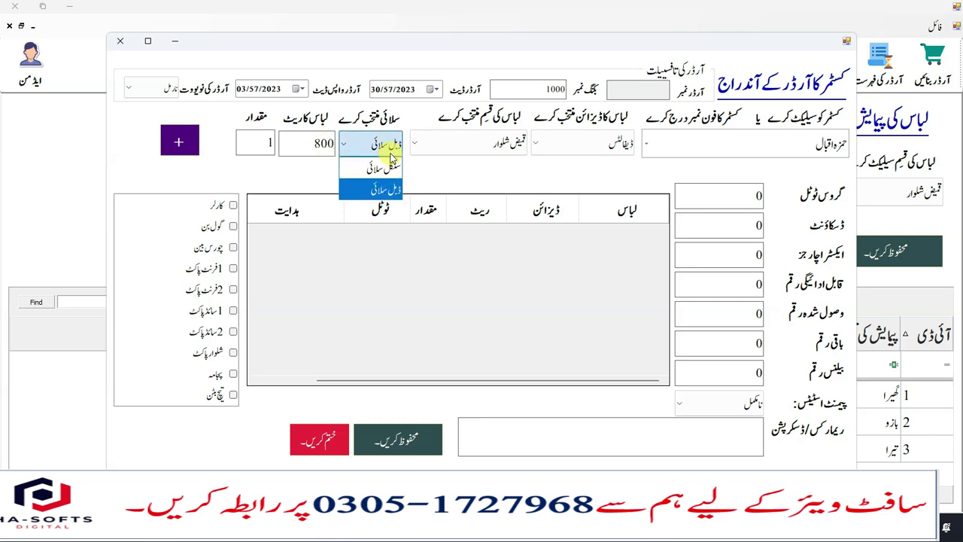
click(383, 169)
click(256, 136)
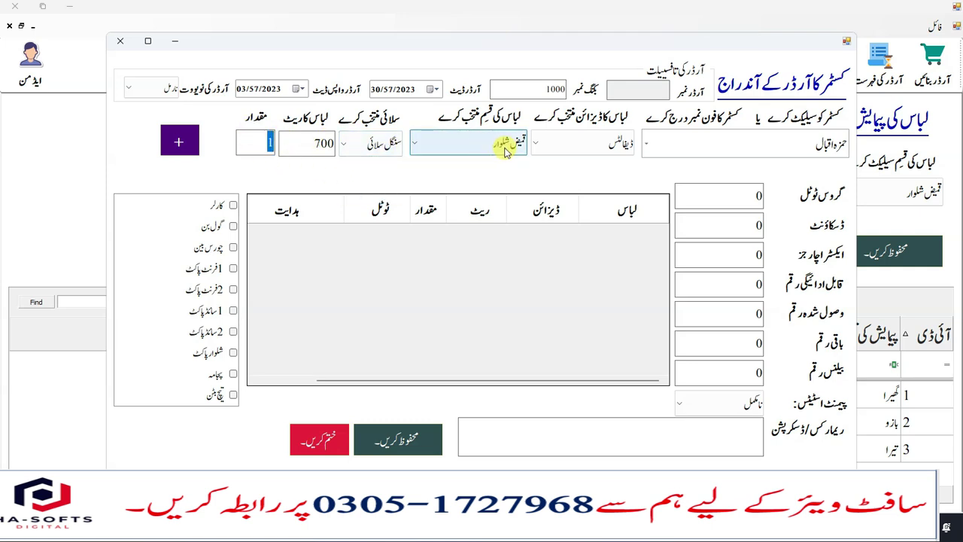
- Add a قمیض شلوار line with quantity 2, then delete it from the order
text(2)
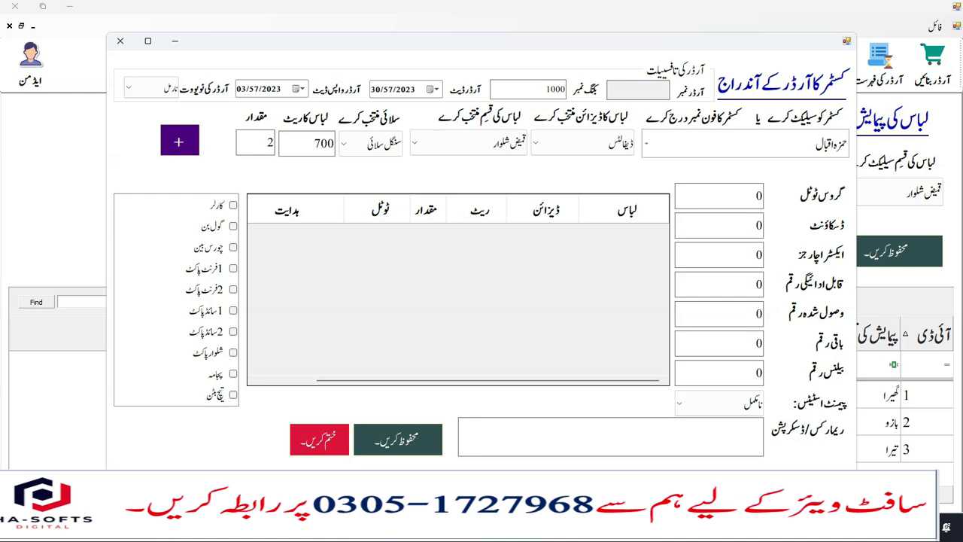
click(269, 140)
click(179, 143)
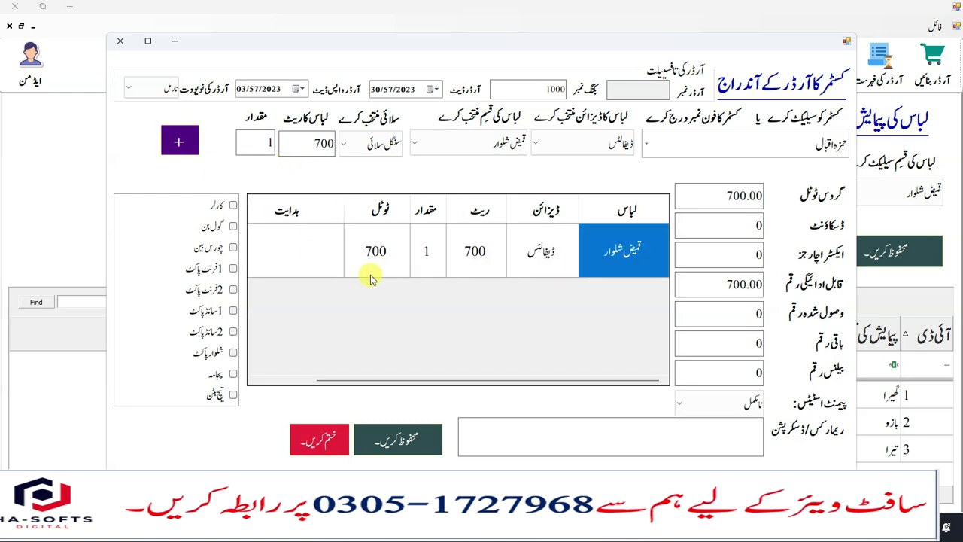
click(318, 253)
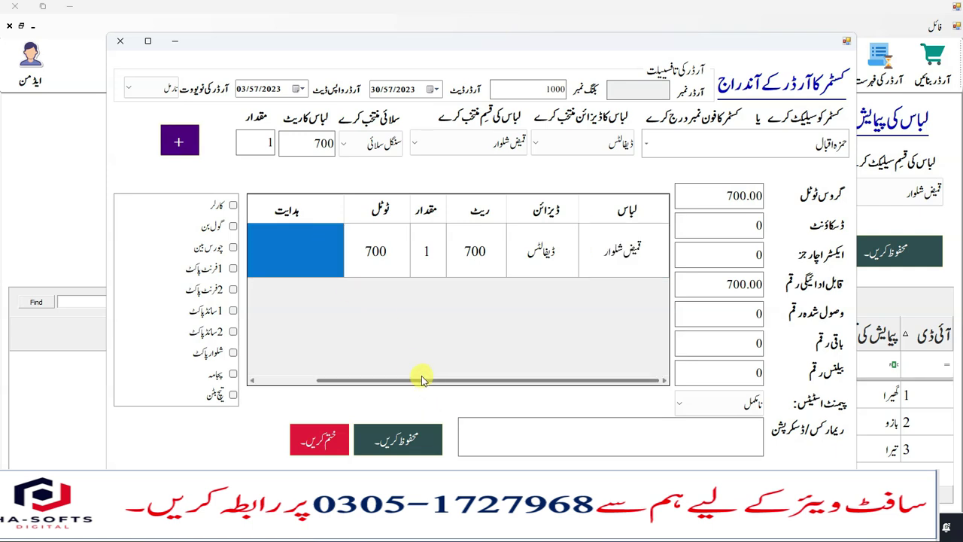
drag(422, 379, 268, 376)
key(Delete)
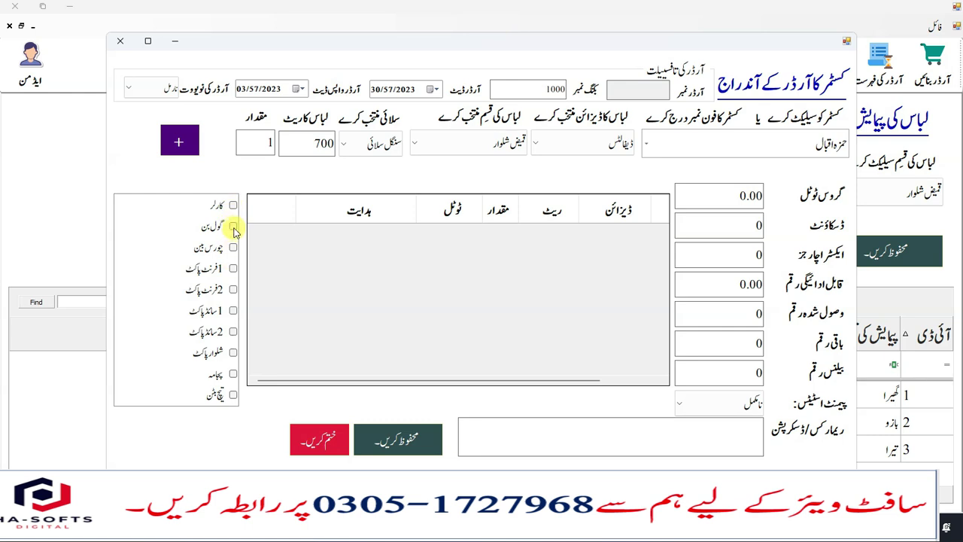
- Add the line with instructions گول بن, 2فرنٹ پاکٹ, 1سائیڈ پاکٹ, شلوار پاکٹ and پجامہ
click(233, 225)
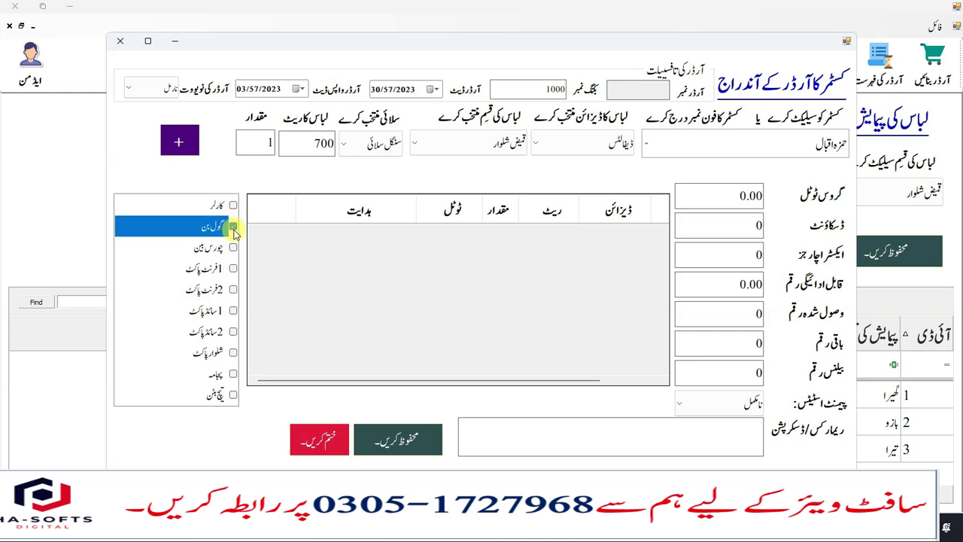
click(233, 288)
click(234, 311)
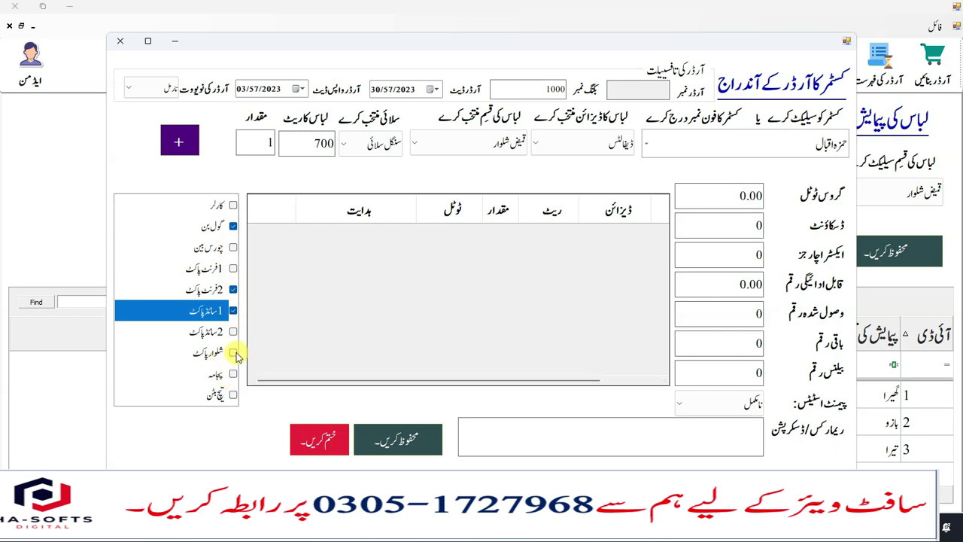
click(233, 353)
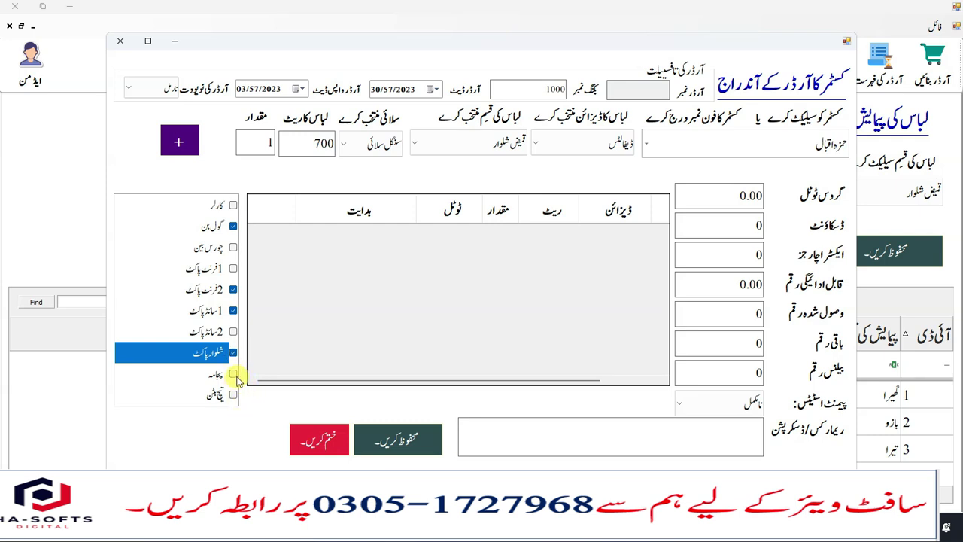
click(234, 375)
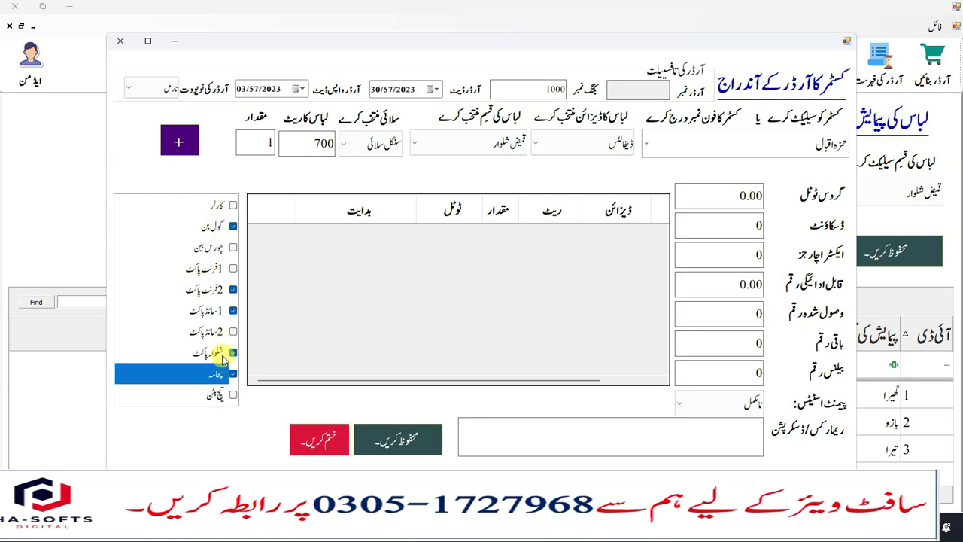
click(184, 146)
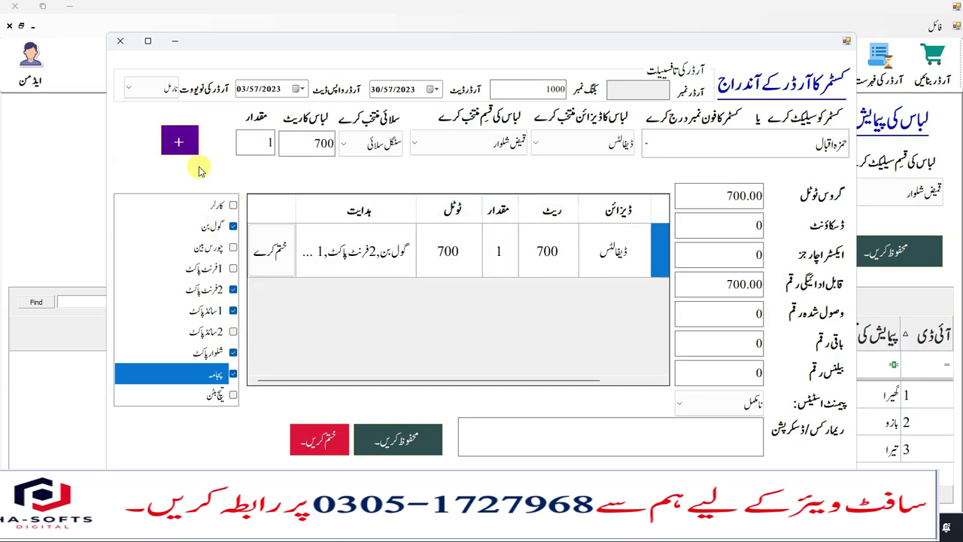
- Check the new line's full instruction text and 700 total, then maximize the order form
click(392, 255)
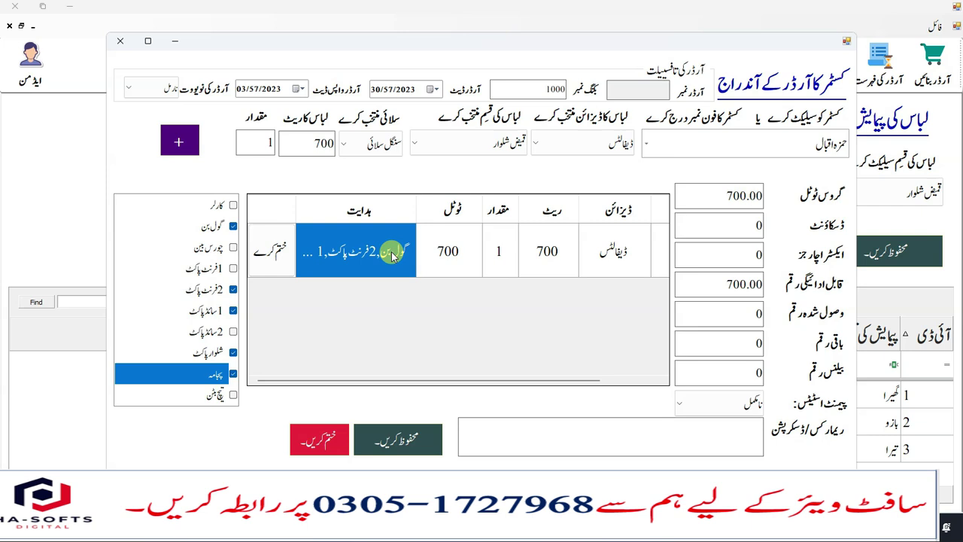
click(392, 256)
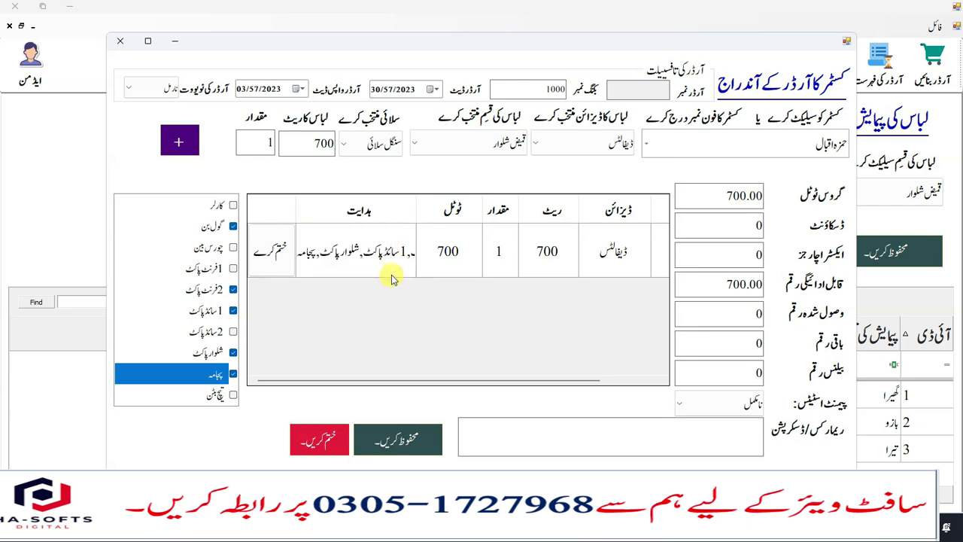
drag(282, 277, 286, 340)
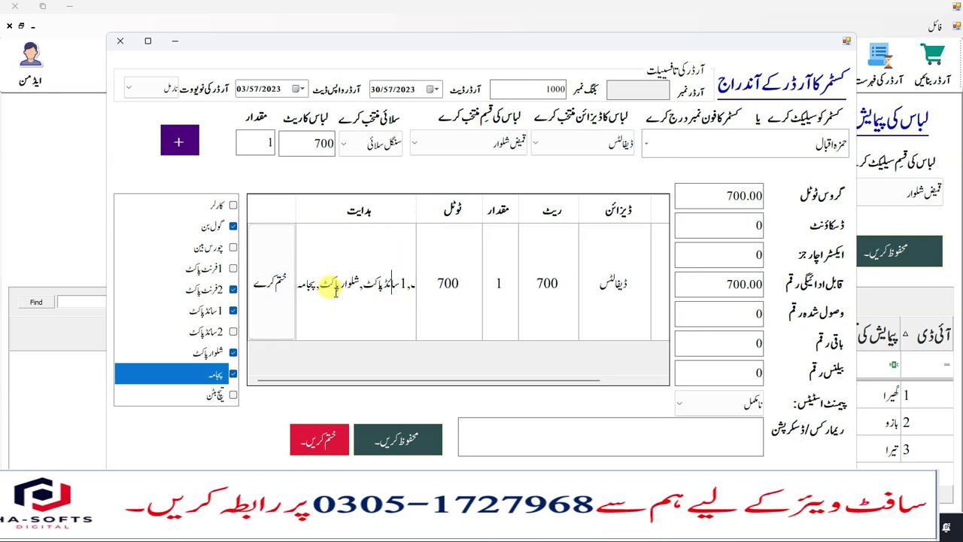
double_click(316, 282)
click(316, 297)
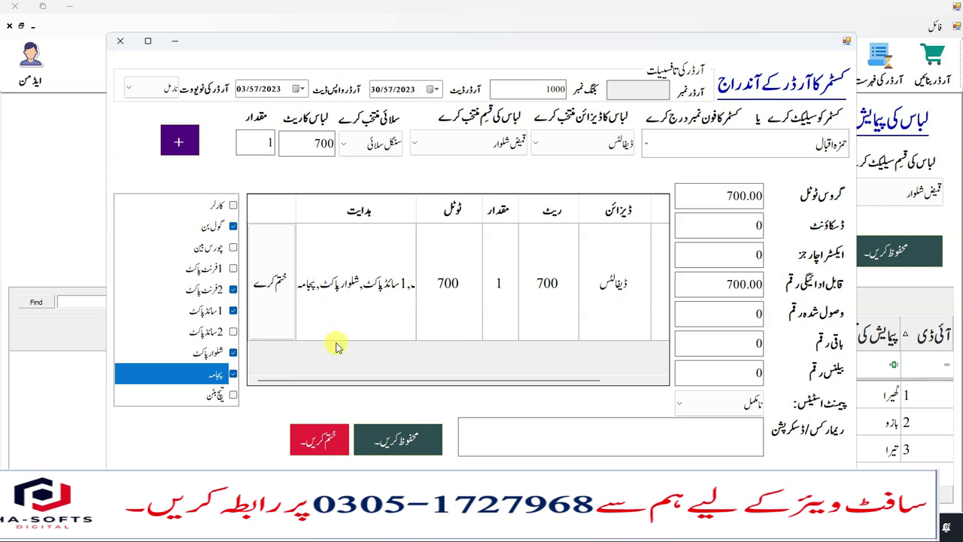
drag(283, 338, 294, 272)
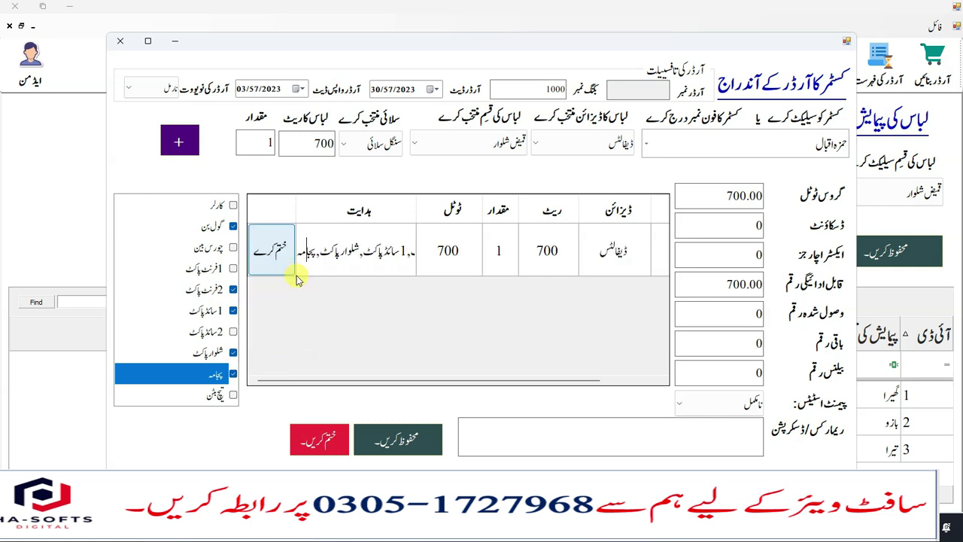
click(466, 251)
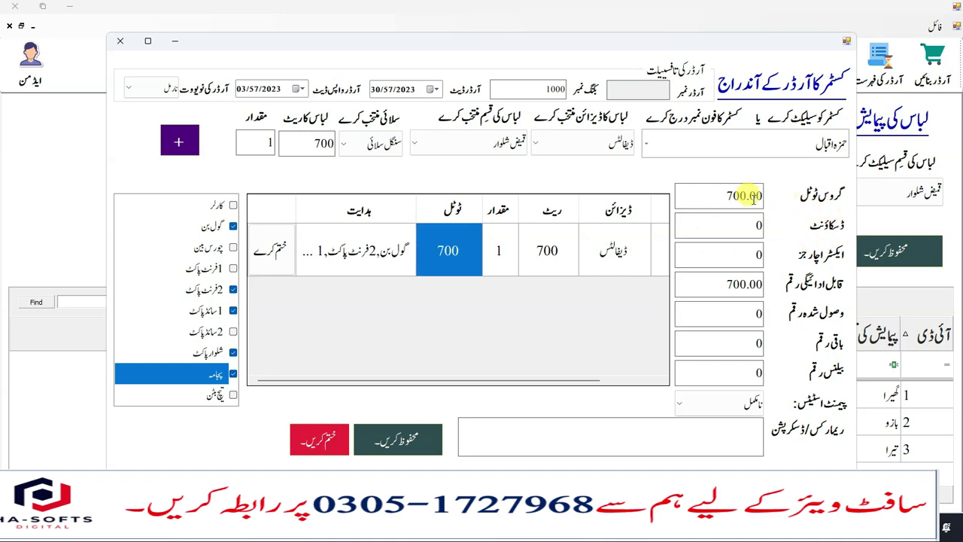
double_click(704, 42)
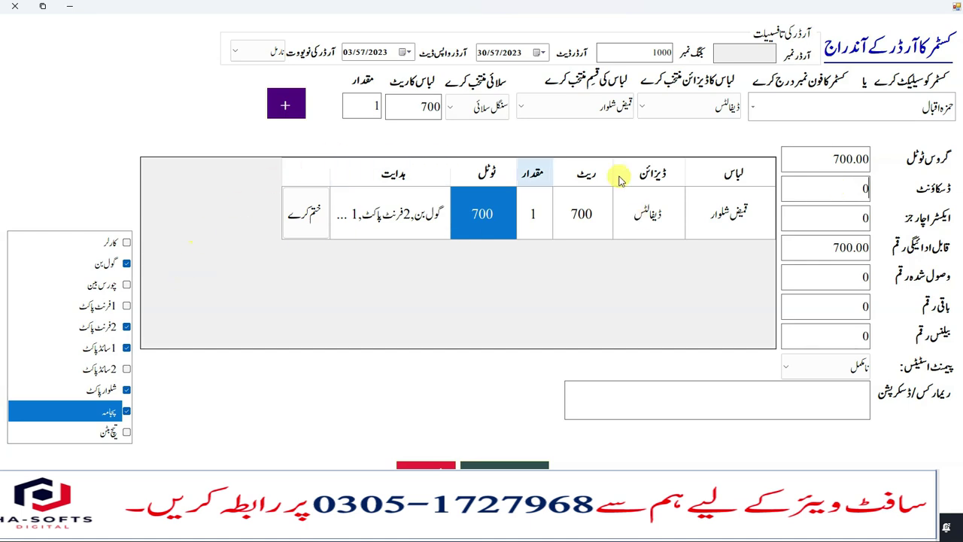
- Leave the payment status at نامکمل and enter the remark 'demo ka liya entry ki'
click(578, 107)
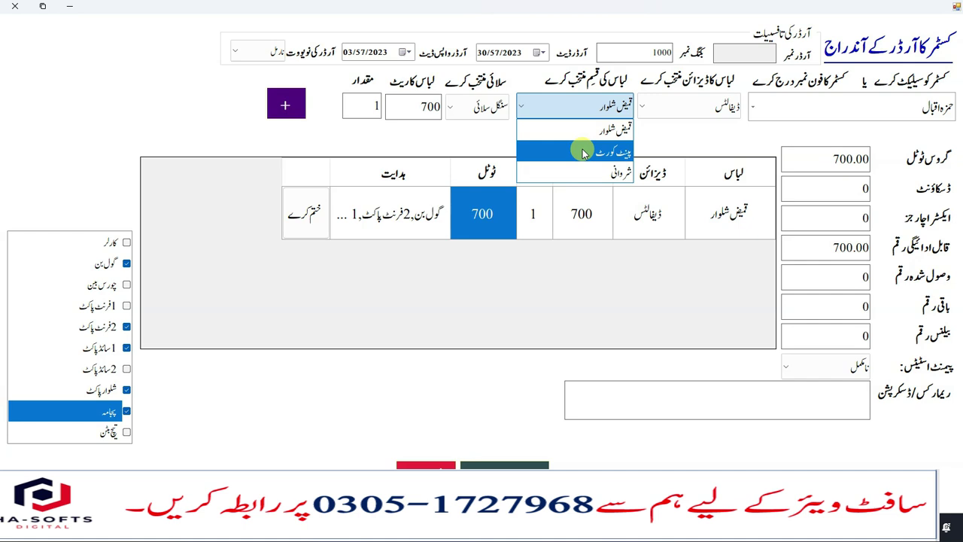
click(583, 153)
click(578, 105)
click(578, 129)
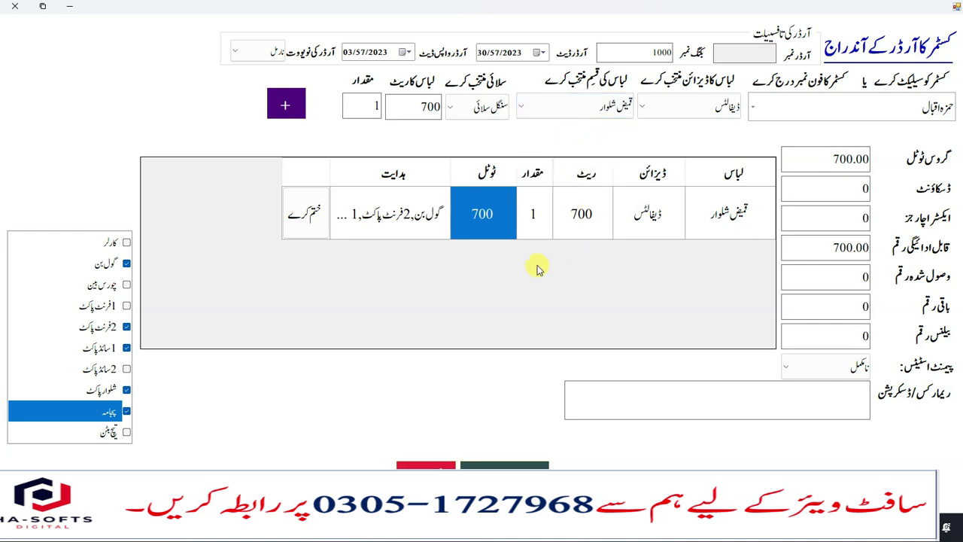
click(861, 183)
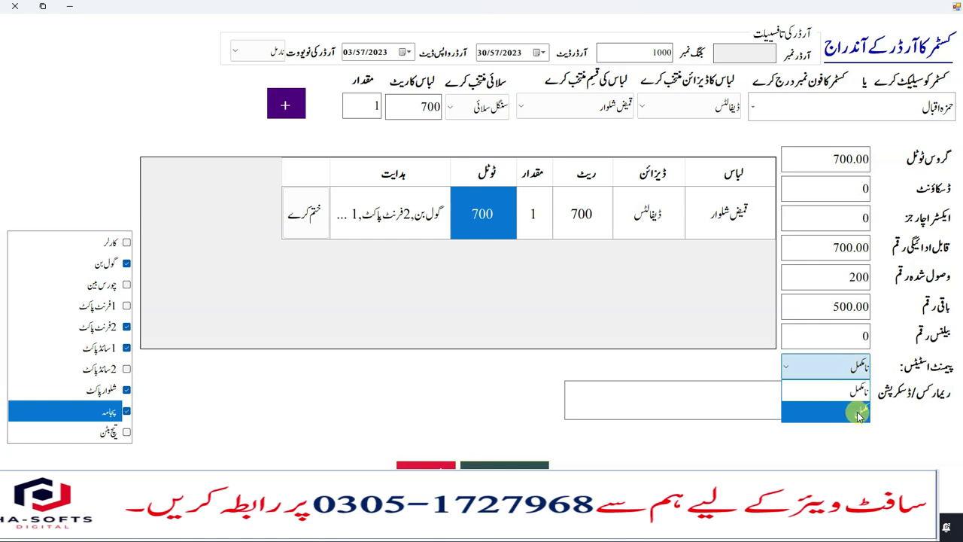
click(847, 384)
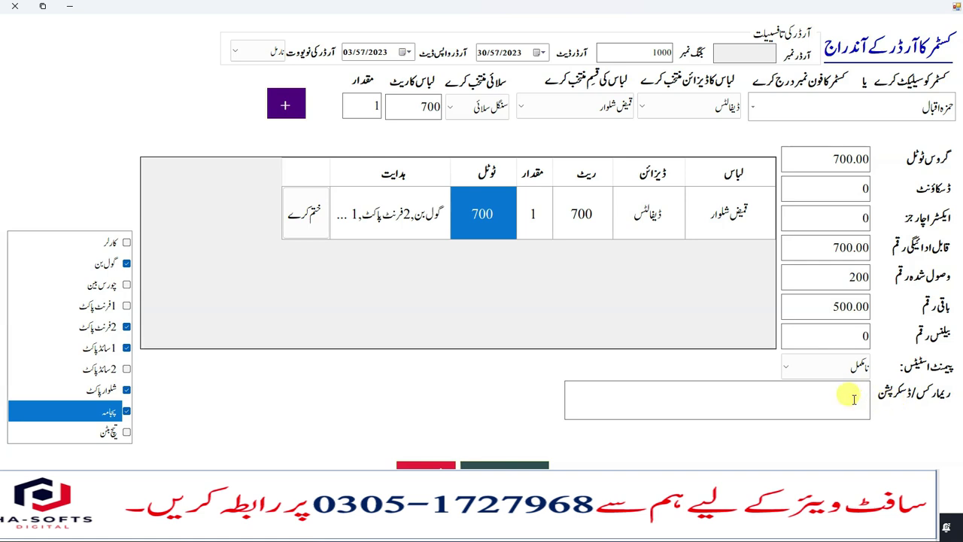
text(demo ka liya entry ki)
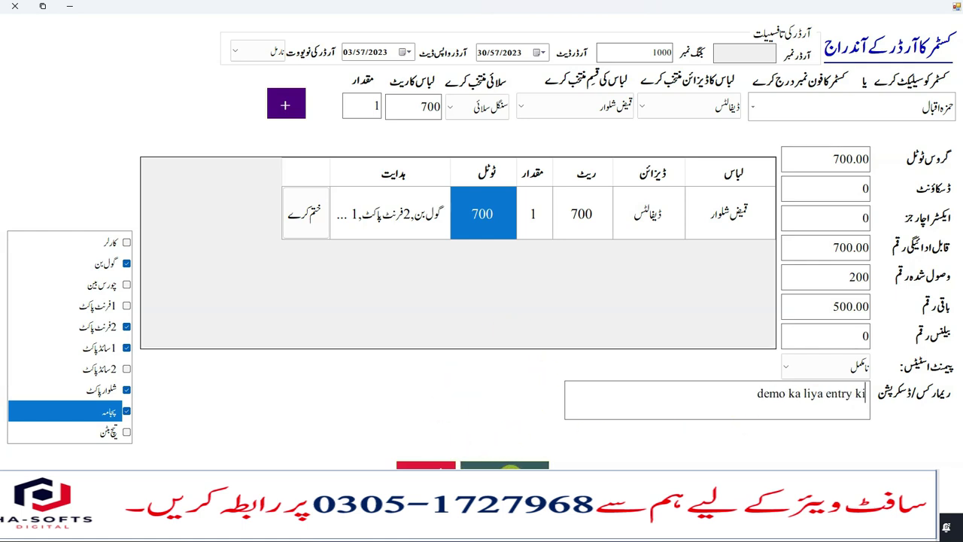
- Save order 4, acknowledge the confirmation, and choose the Tailor Master slip to preview
click(504, 478)
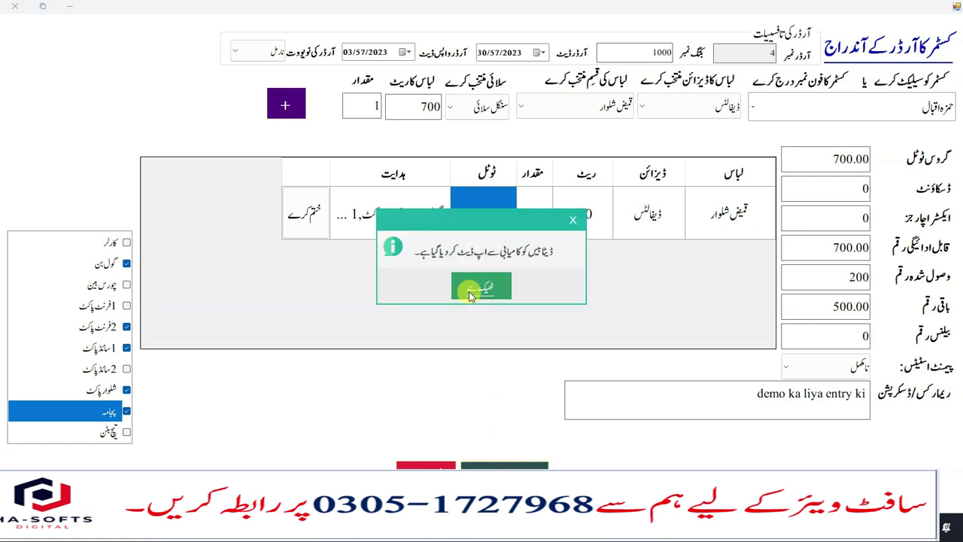
click(469, 292)
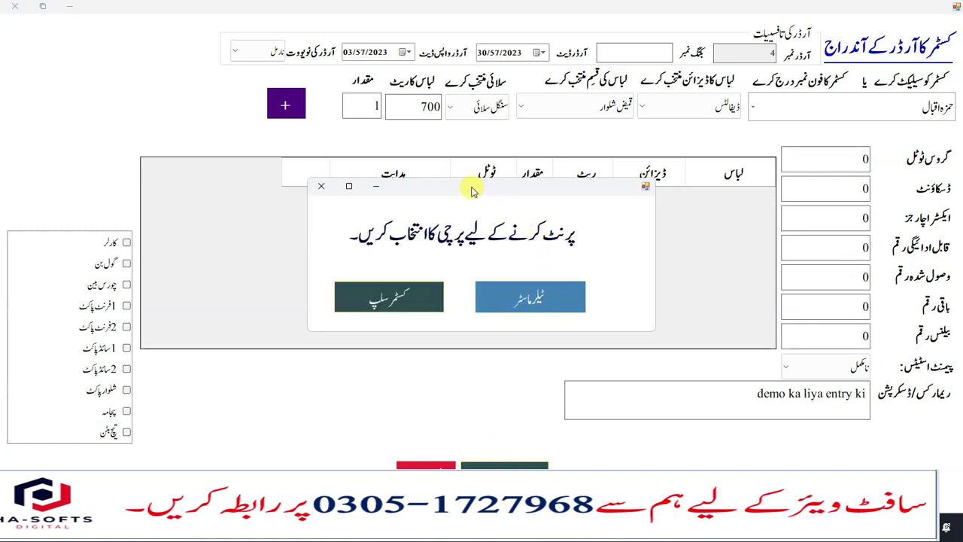
drag(471, 190, 505, 179)
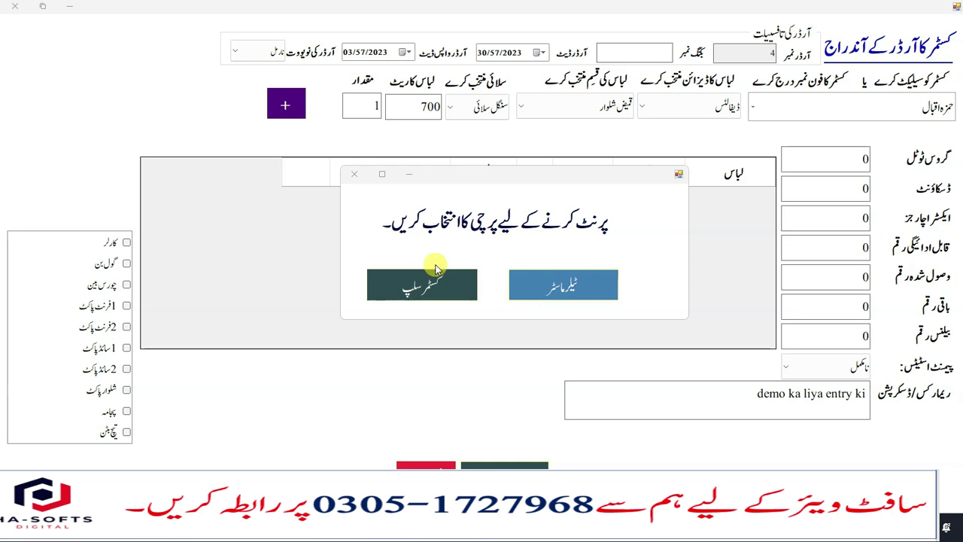
click(560, 290)
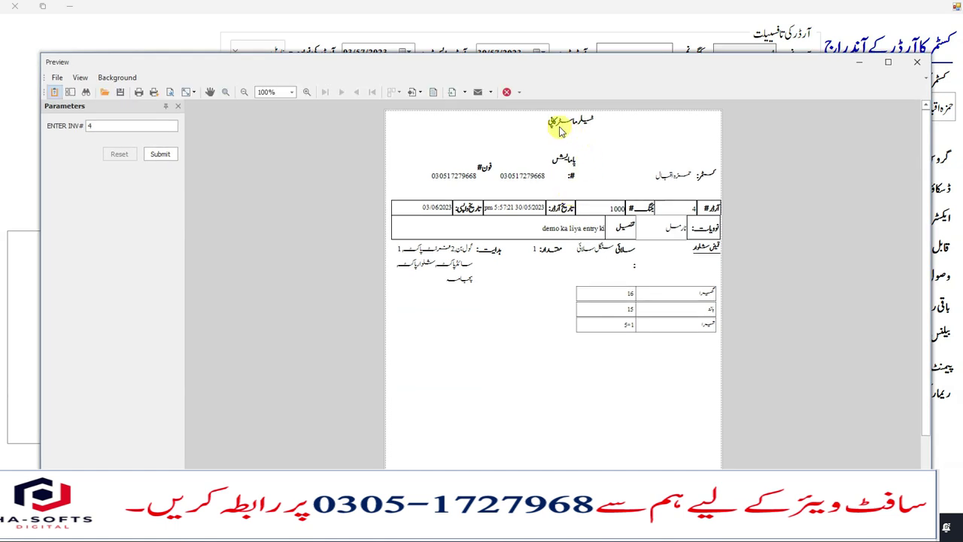
- Zoom the tailor master slip preview to 200% and scroll through it
click(292, 92)
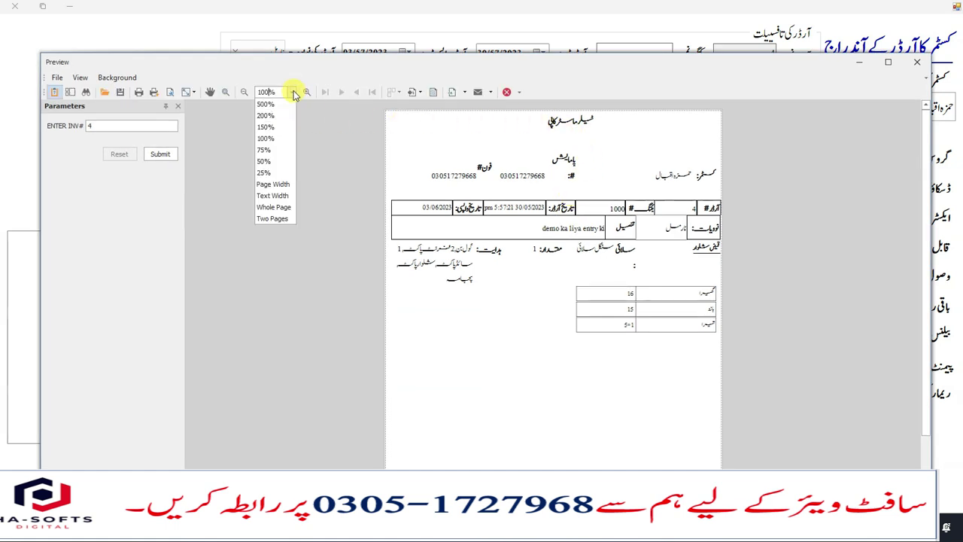
click(265, 115)
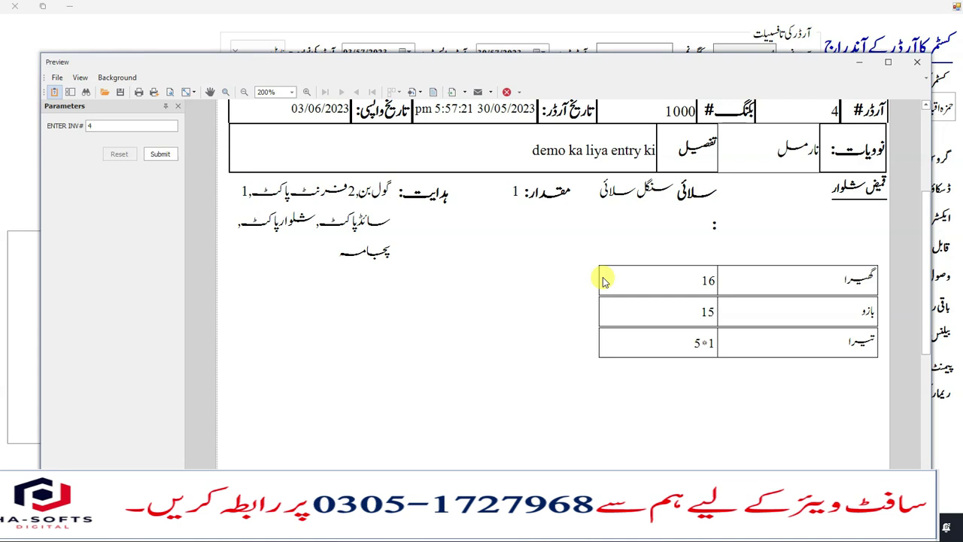
scroll(602, 280, up, 5)
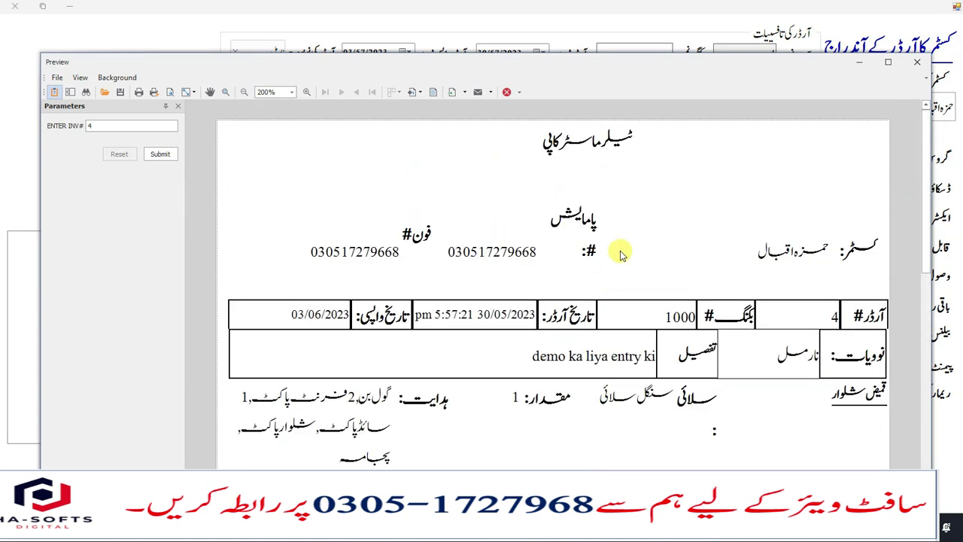
scroll(516, 225, down, 2)
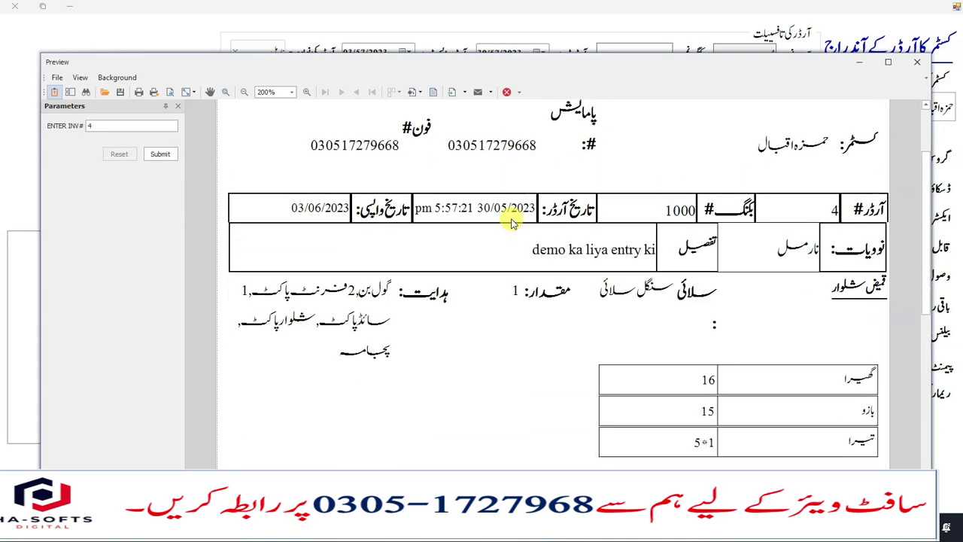
scroll(542, 220, down, 1)
scroll(585, 151, up, 1)
scroll(594, 181, down, 1)
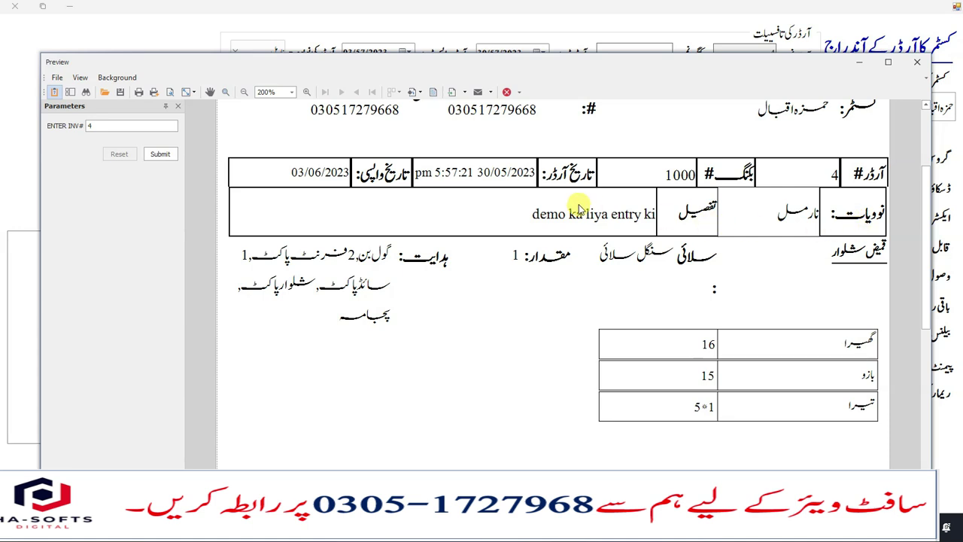
- Hide the Parameters pane, review the widened slip, and close the preview
click(176, 108)
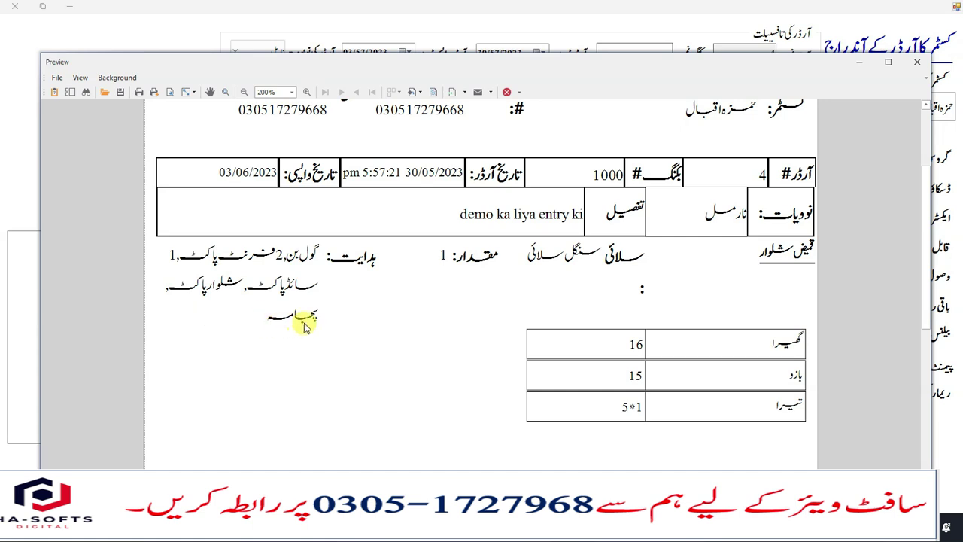
scroll(714, 345, down, 1)
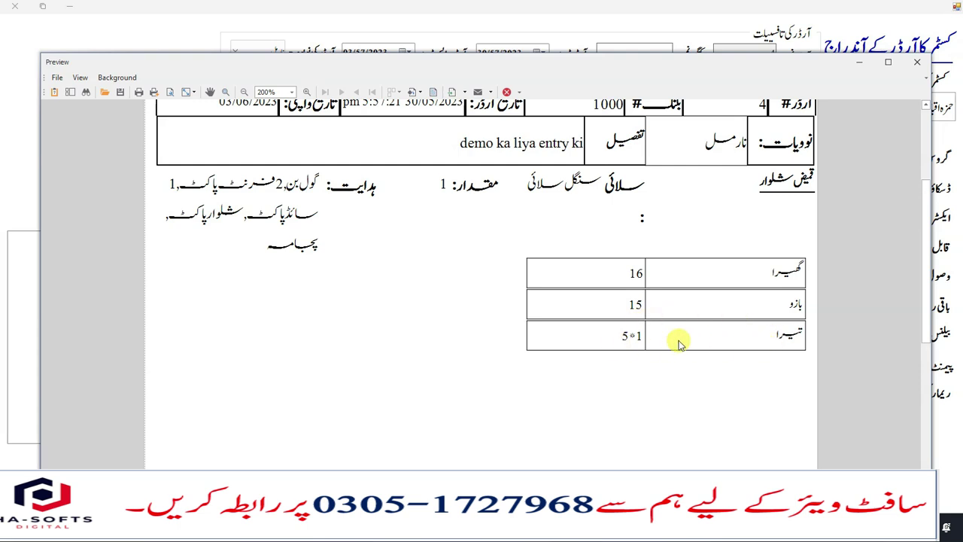
scroll(678, 343, up, 2)
scroll(676, 350, down, 2)
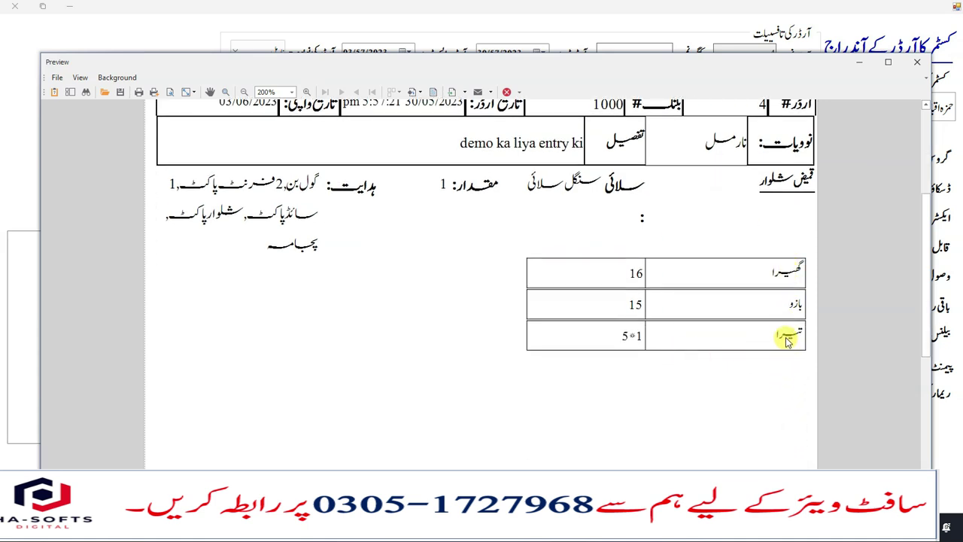
scroll(788, 341, down, 1)
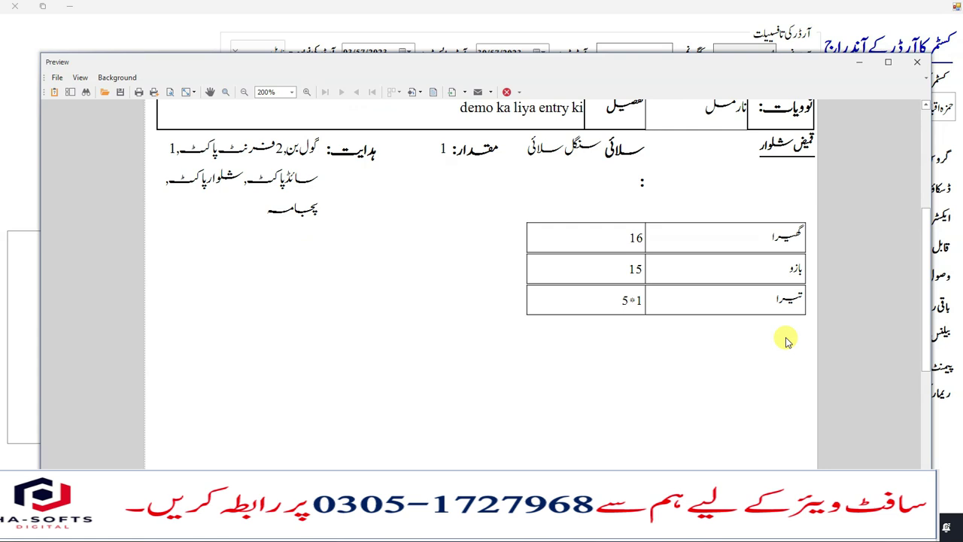
scroll(788, 341, down, 1)
scroll(789, 338, up, 3)
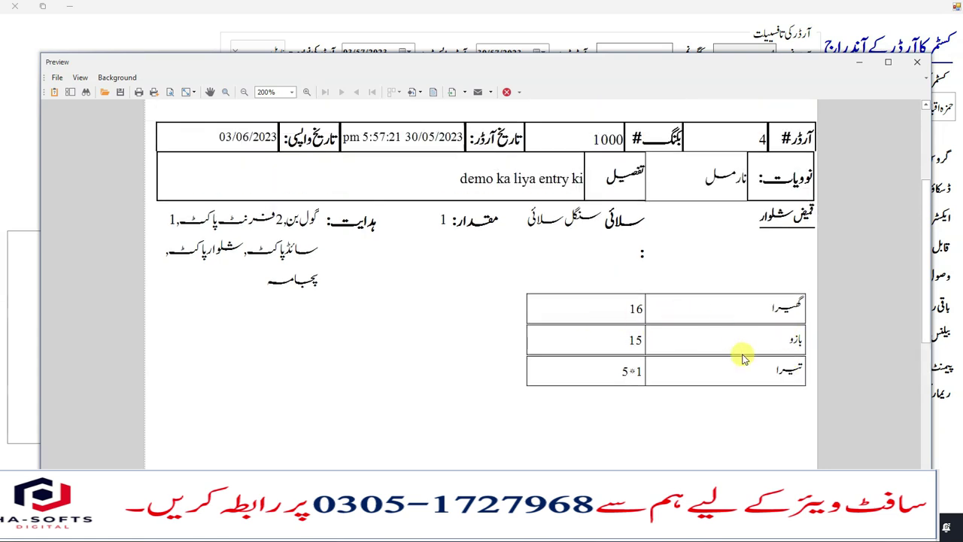
scroll(743, 359, up, 2)
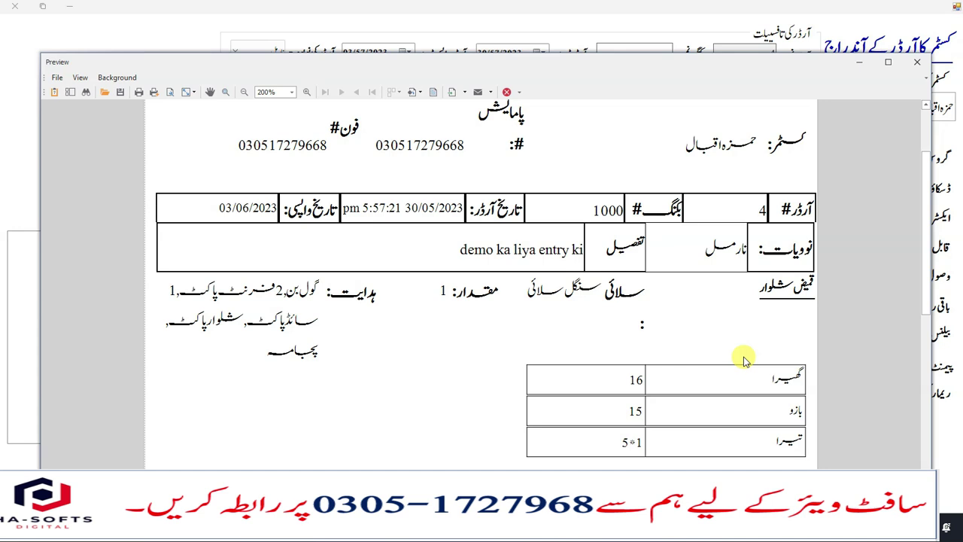
scroll(711, 342, up, 3)
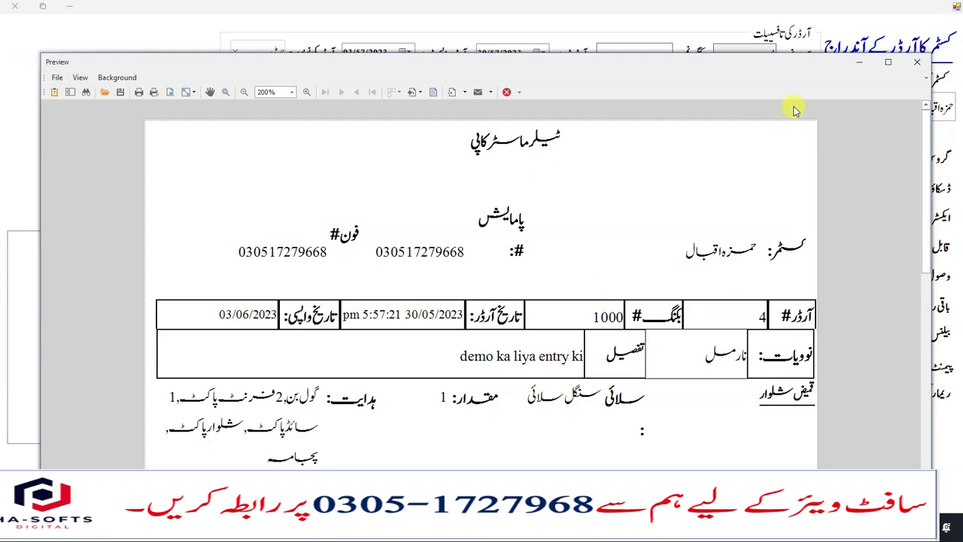
click(917, 62)
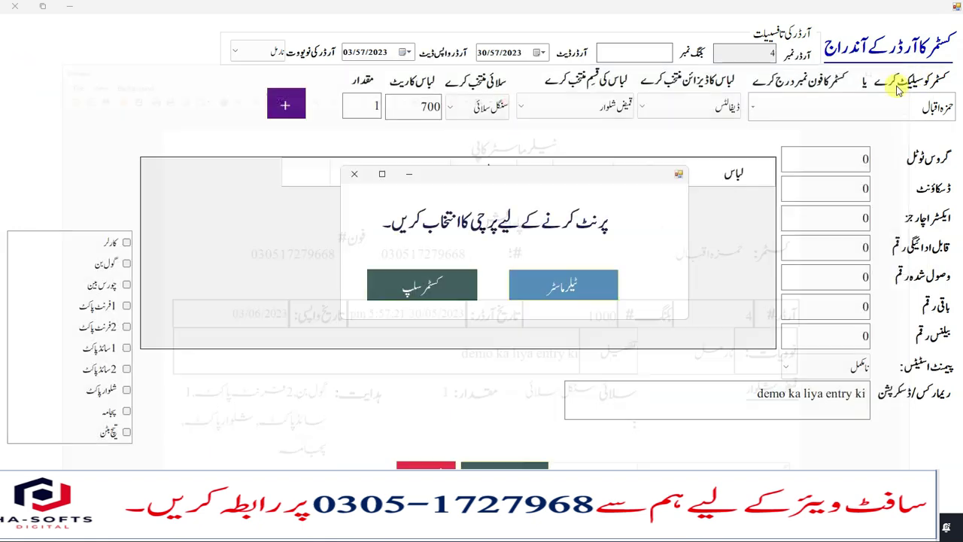
- Preview order 4's customer slip at 200%, scroll through it, then close it
click(438, 290)
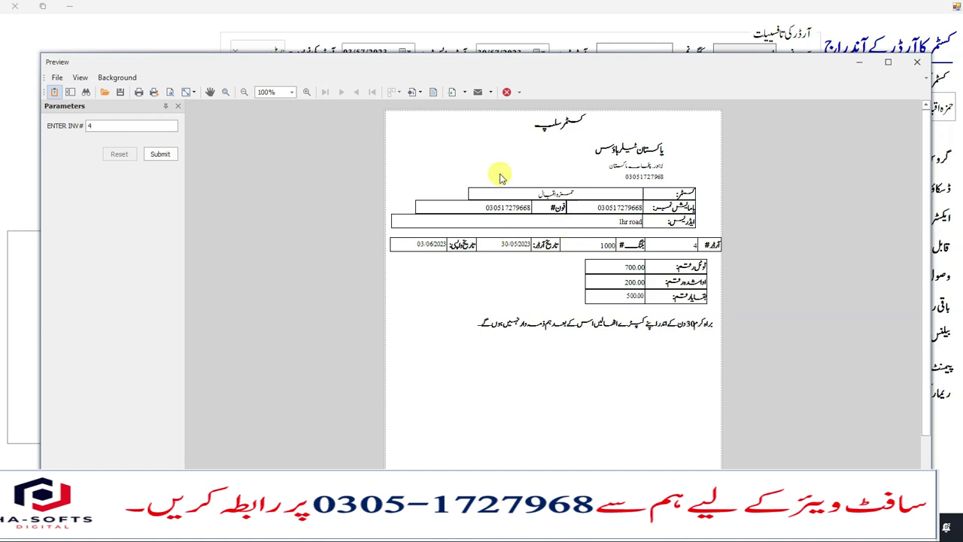
click(291, 91)
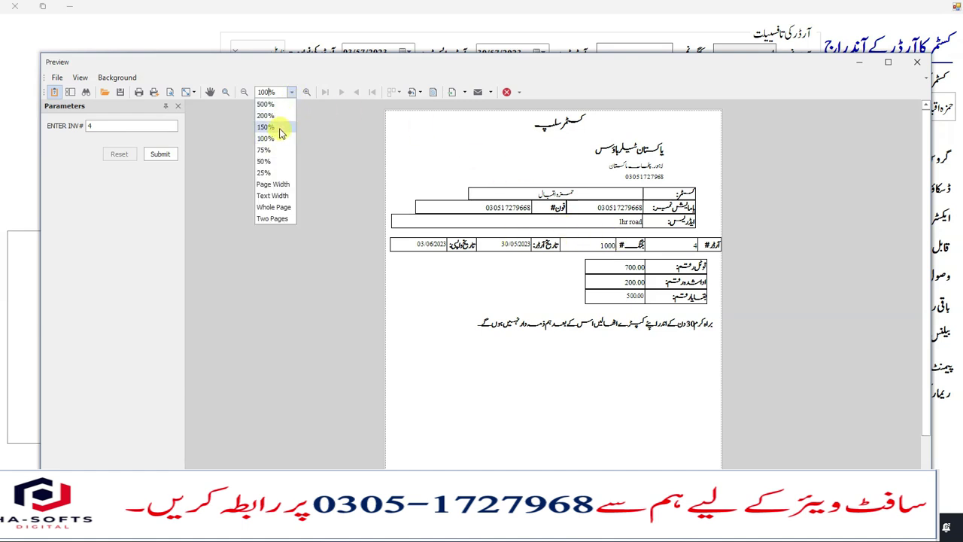
click(268, 115)
scroll(756, 214, up, 3)
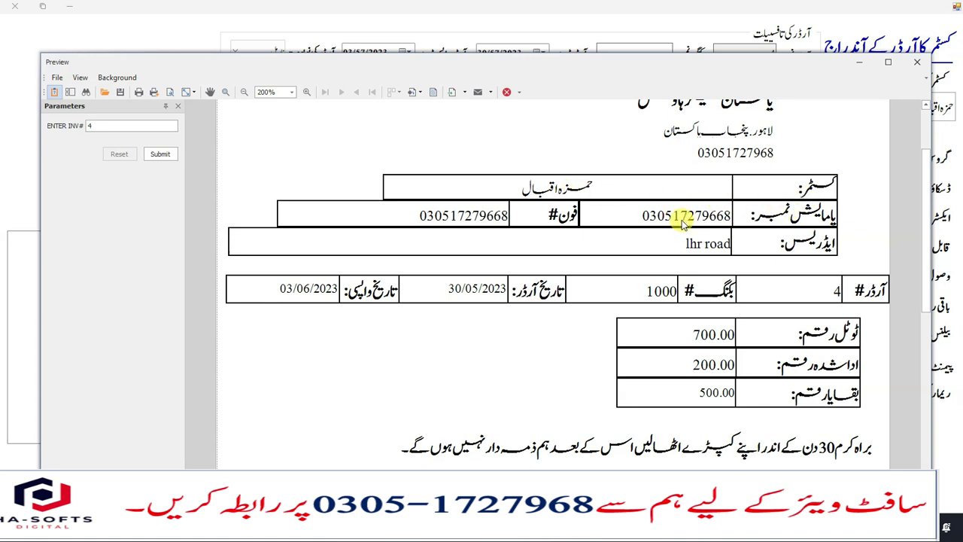
scroll(476, 230, down, 1)
scroll(757, 211, down, 1)
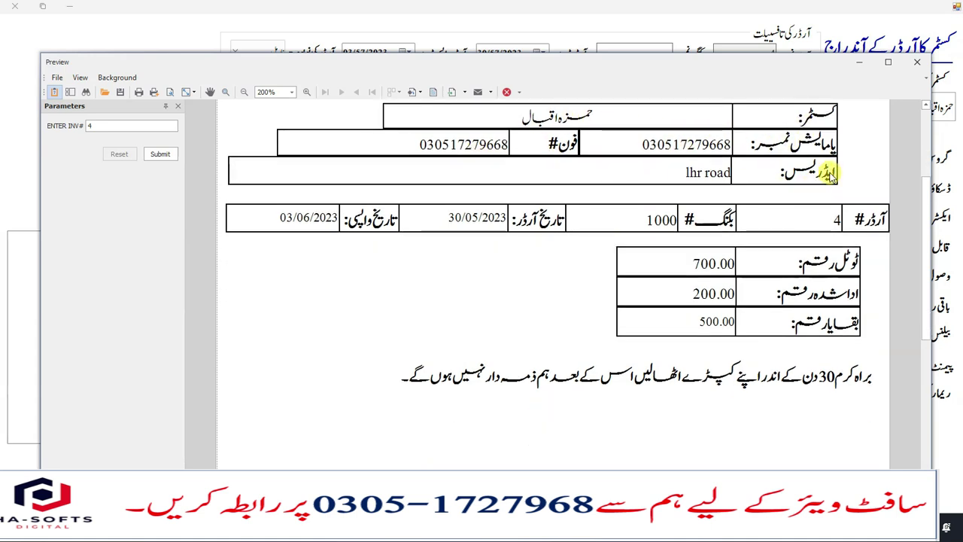
scroll(768, 175, down, 1)
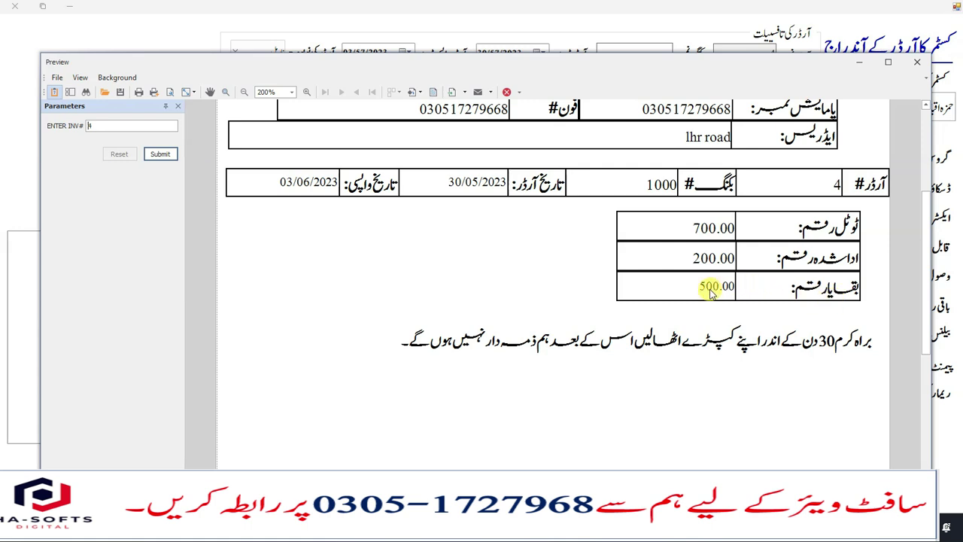
click(843, 348)
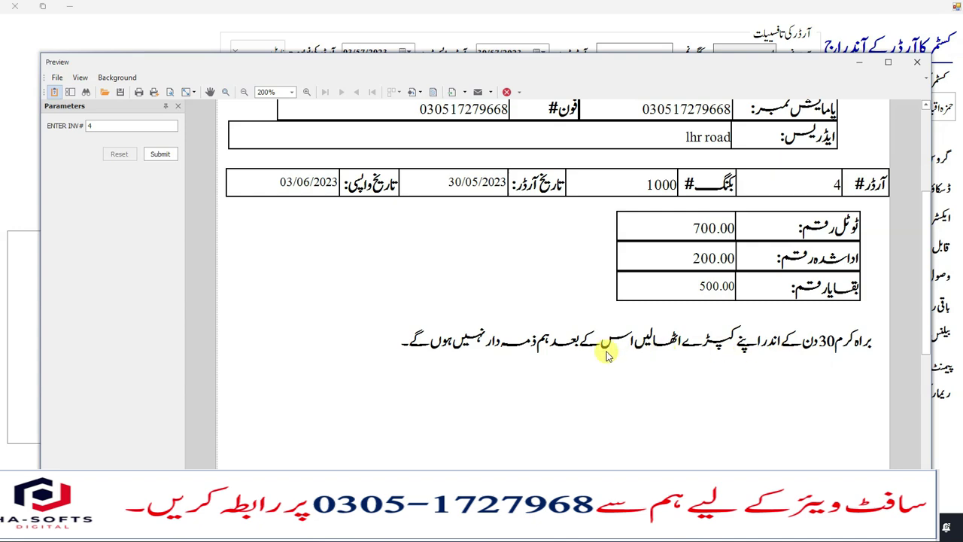
scroll(592, 355, up, 5)
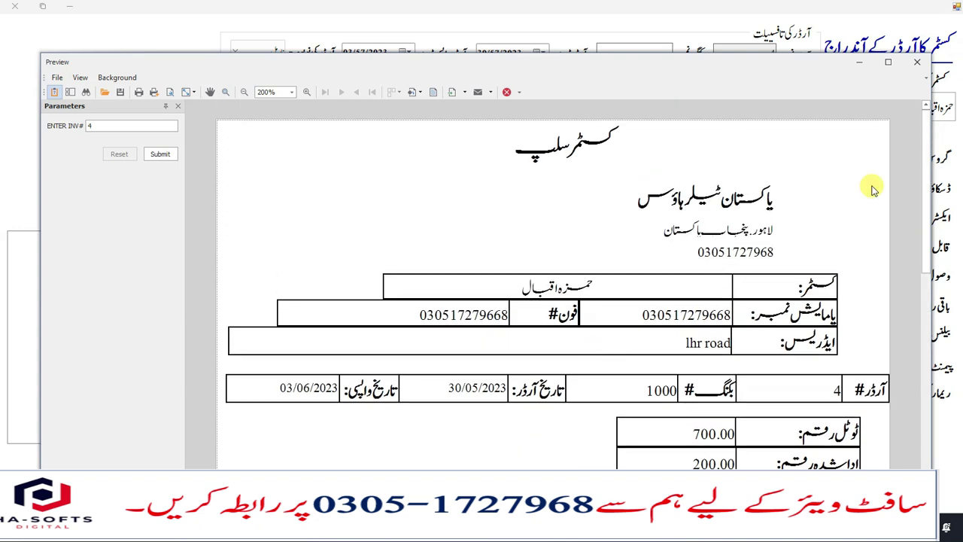
click(918, 62)
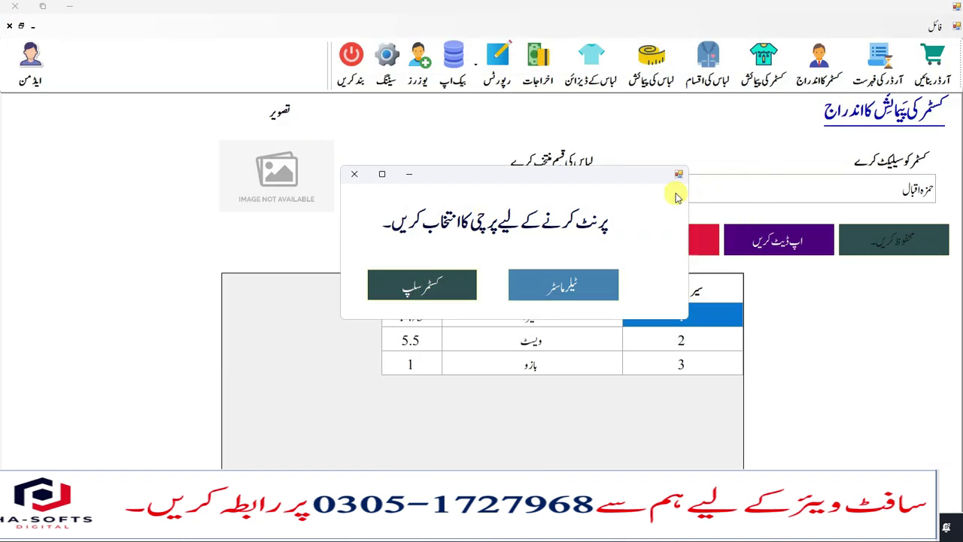
- Open the order history filtered to نامکمل آرڈرز and update the list
click(355, 174)
click(878, 62)
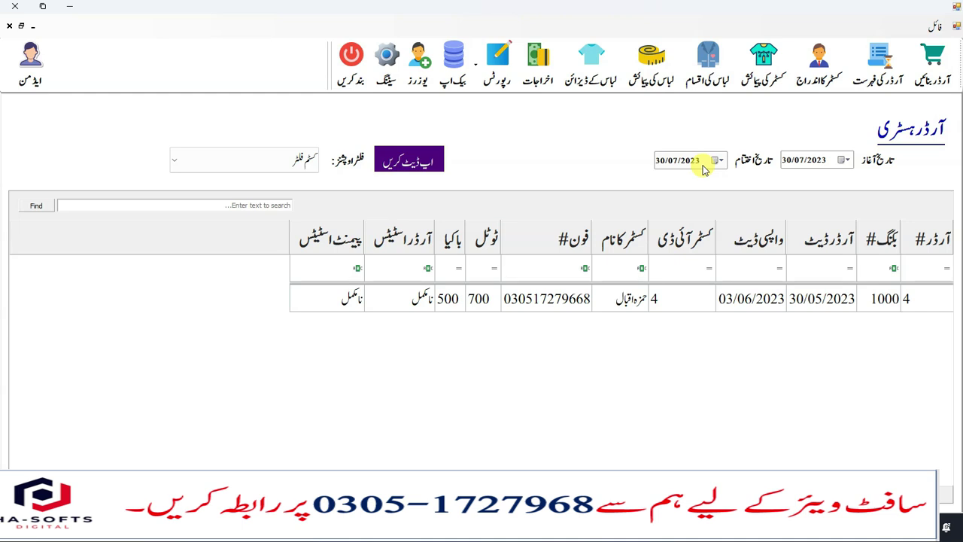
click(284, 170)
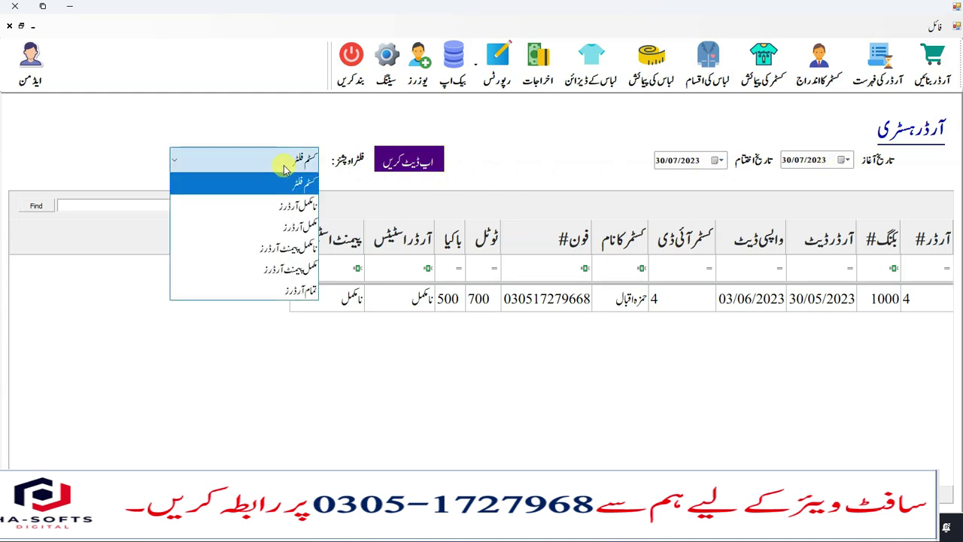
click(300, 205)
click(406, 160)
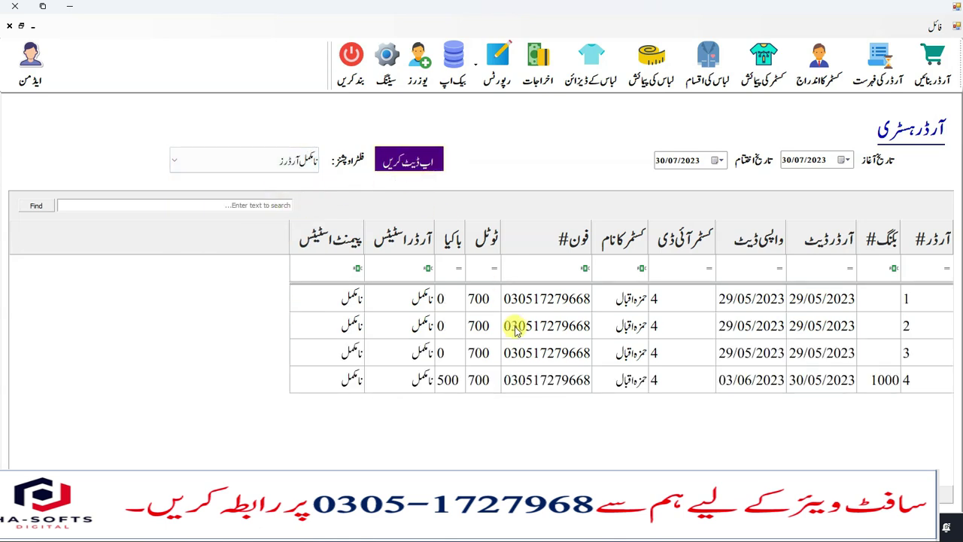
- Browse the listed incomplete orders 1 to 4, checking the rows for orders 4 and 2
click(767, 302)
click(745, 328)
click(738, 353)
click(731, 380)
click(568, 327)
click(564, 301)
click(563, 327)
click(564, 354)
click(563, 382)
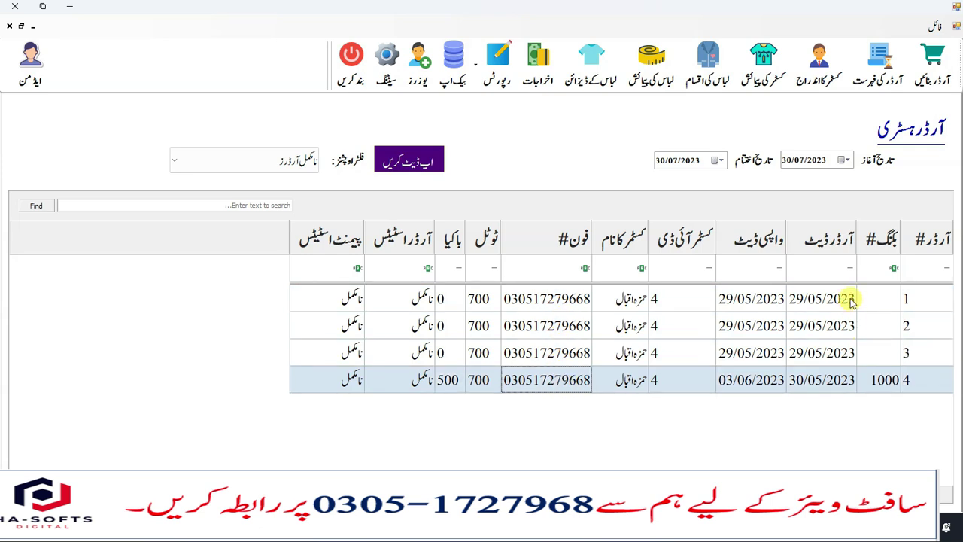
click(838, 322)
click(845, 382)
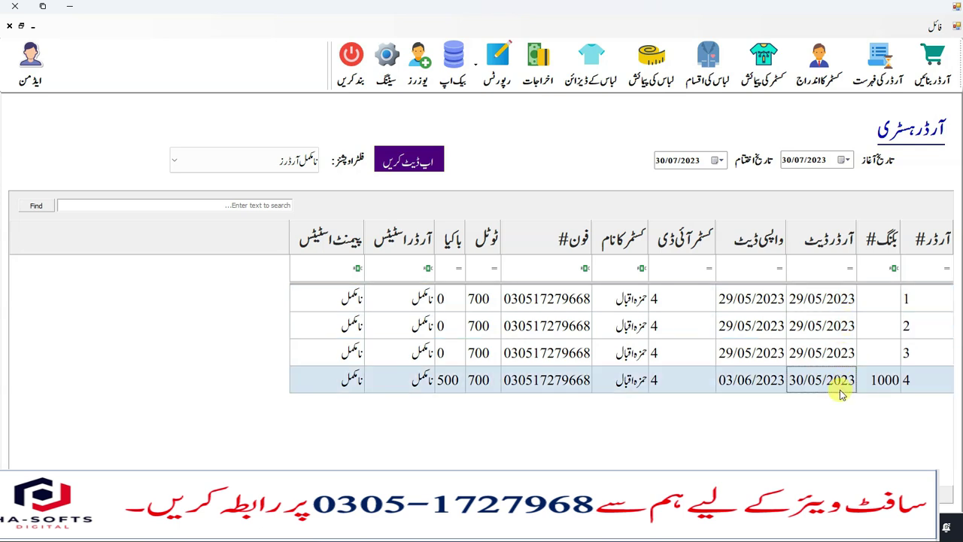
click(802, 331)
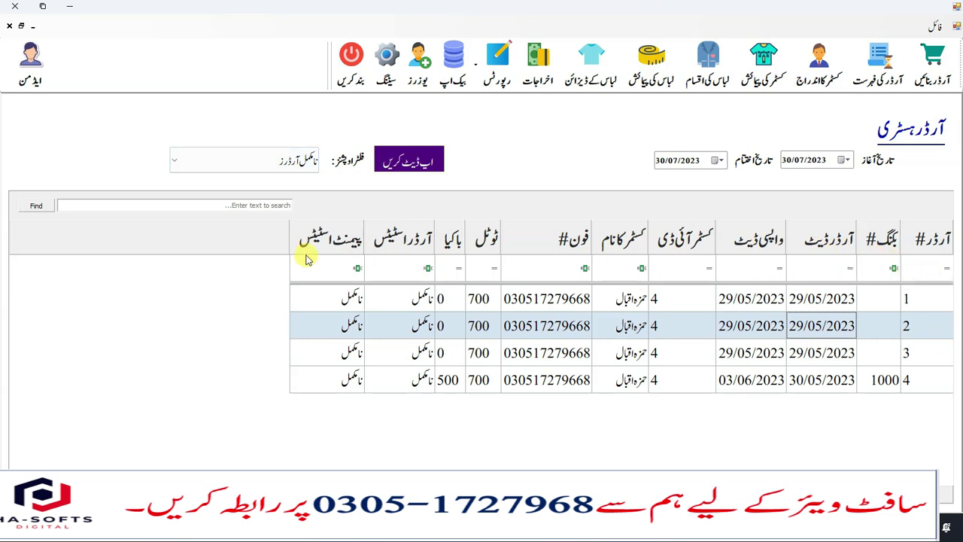
click(186, 206)
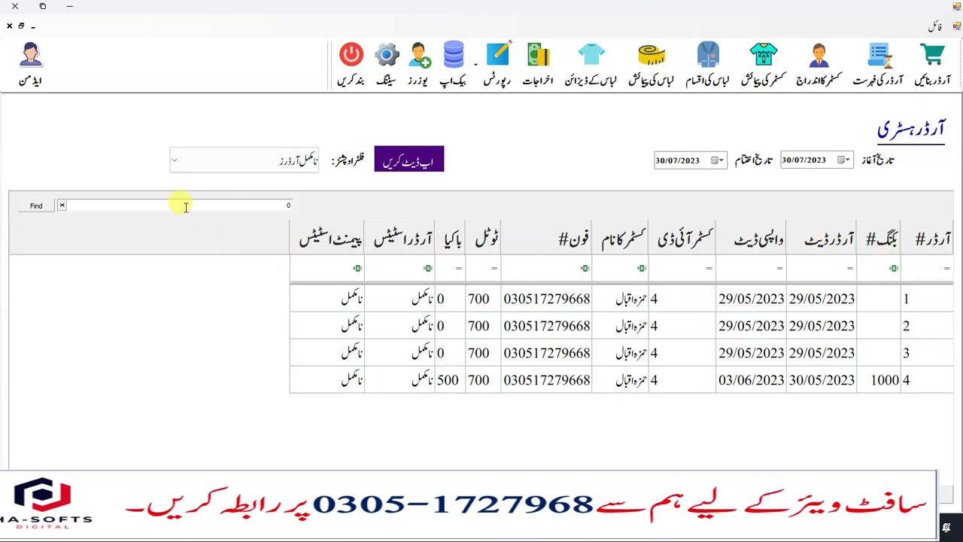
text(030517)
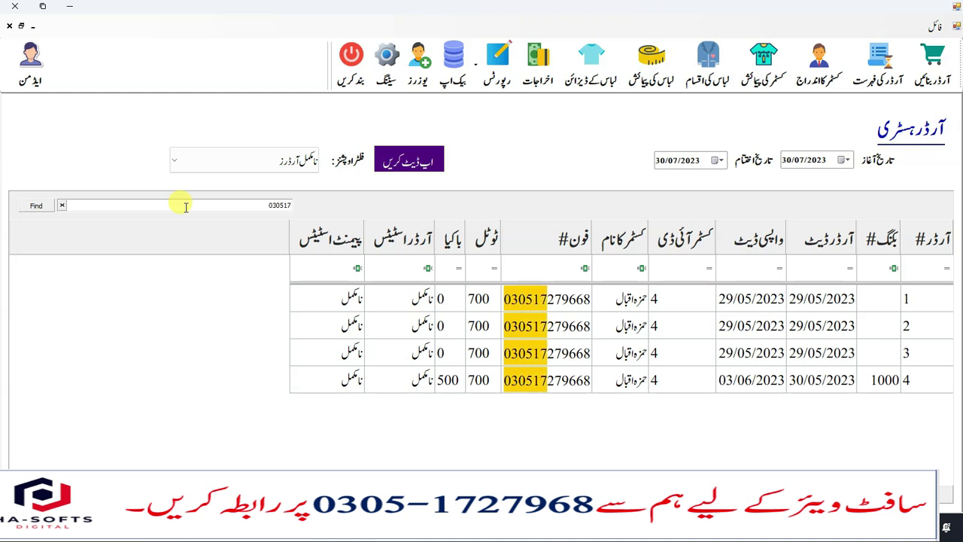
key(BackSpace)
key(BackSpace)
key(BackSpace)
key(BackSpace)
key(BackSpace)
key(BackSpace)
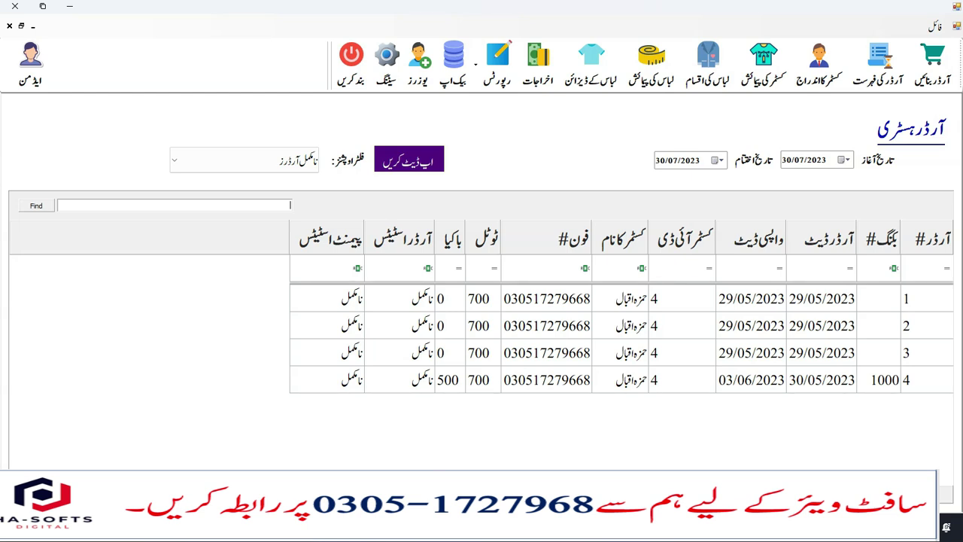
click(273, 161)
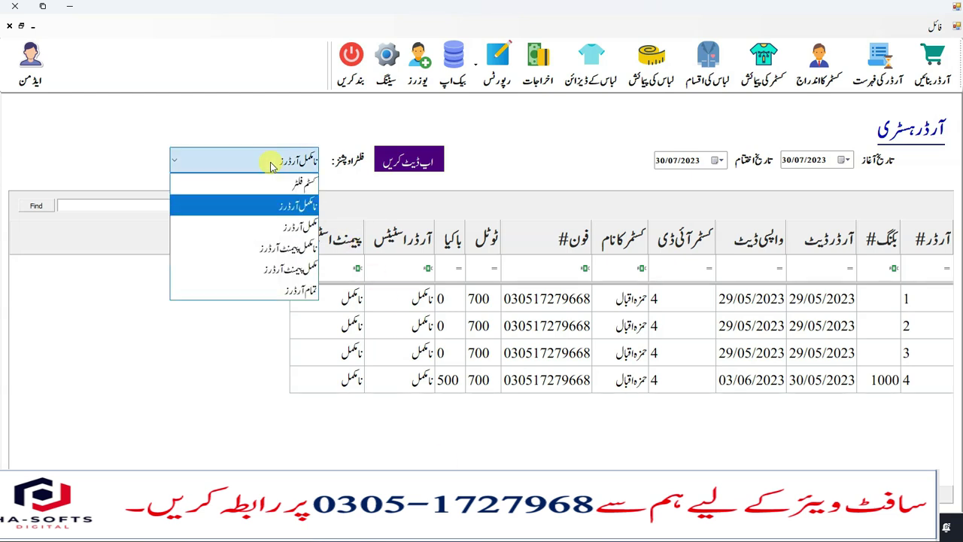
click(286, 235)
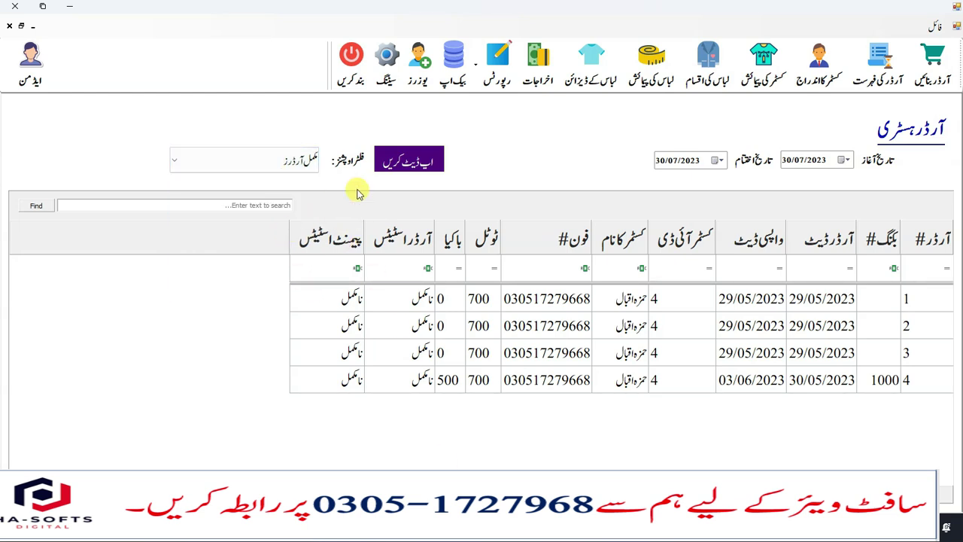
click(237, 170)
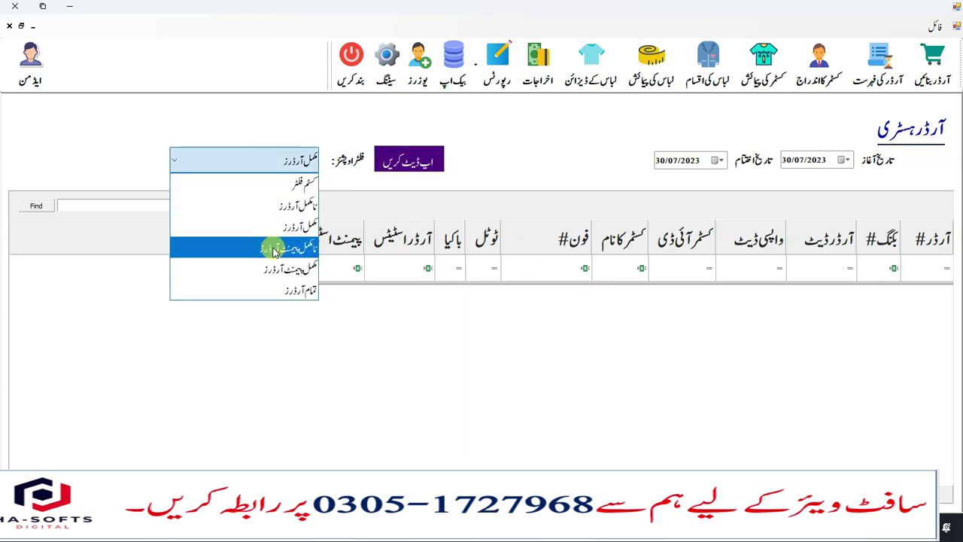
click(273, 248)
click(400, 161)
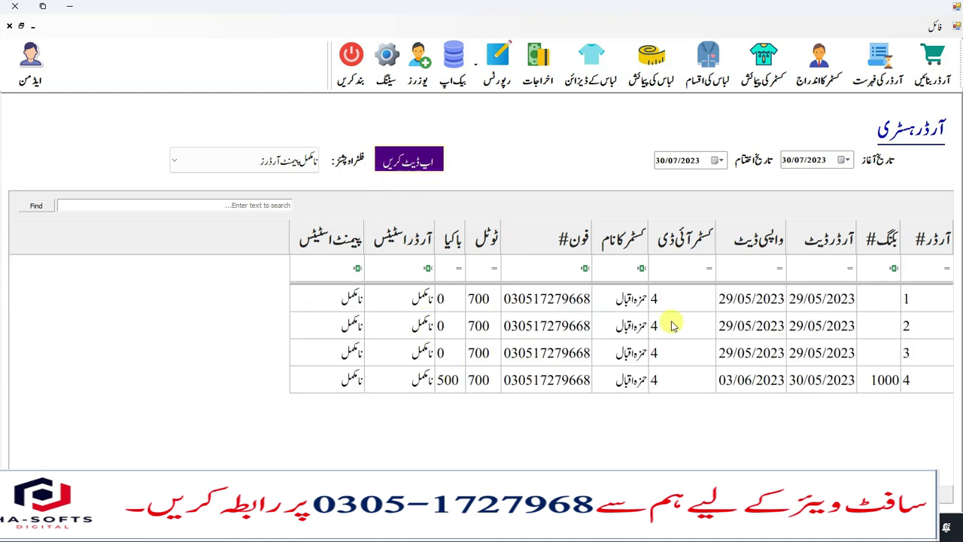
click(284, 161)
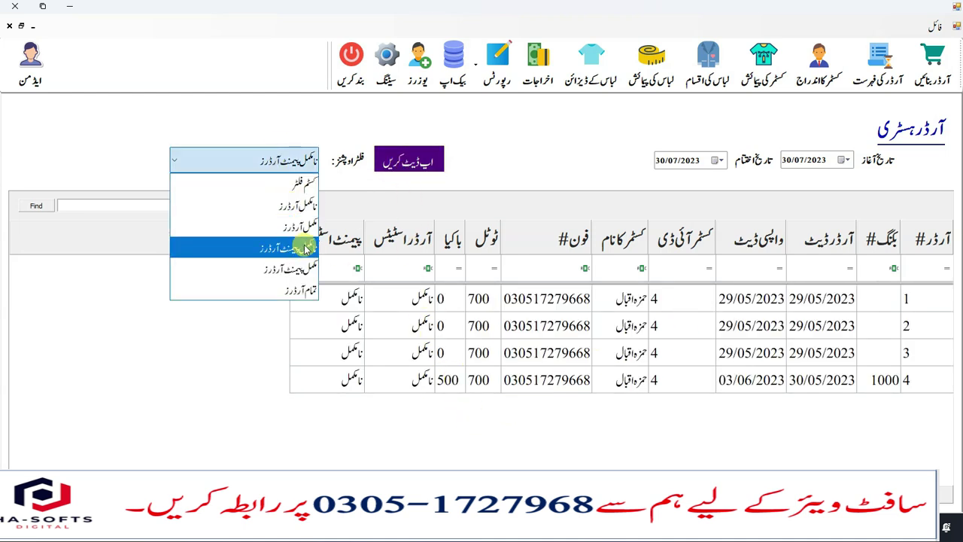
click(309, 296)
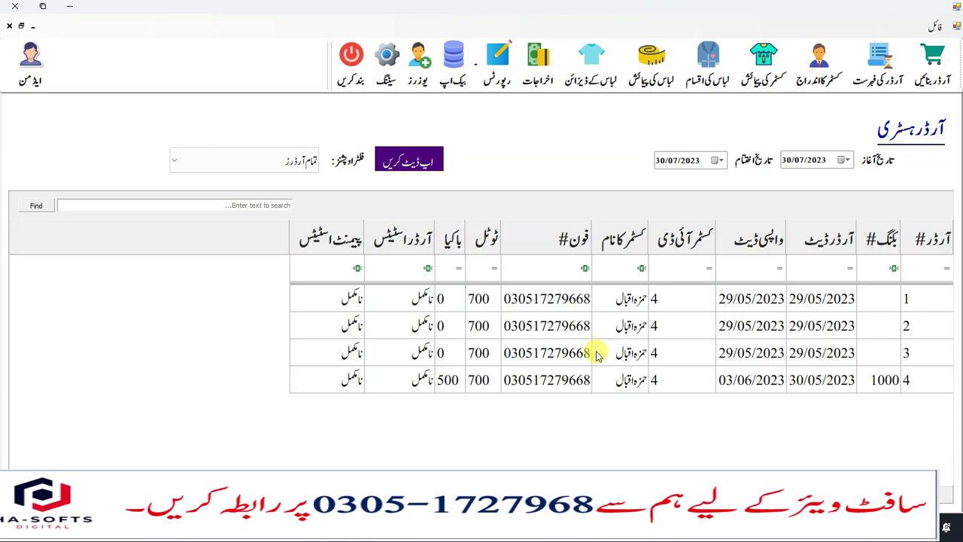
click(284, 172)
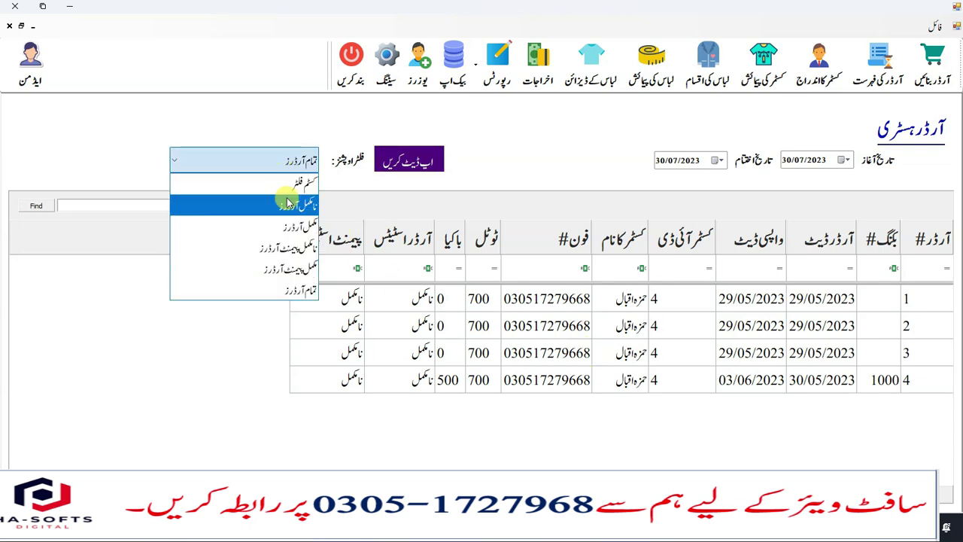
click(290, 247)
click(268, 164)
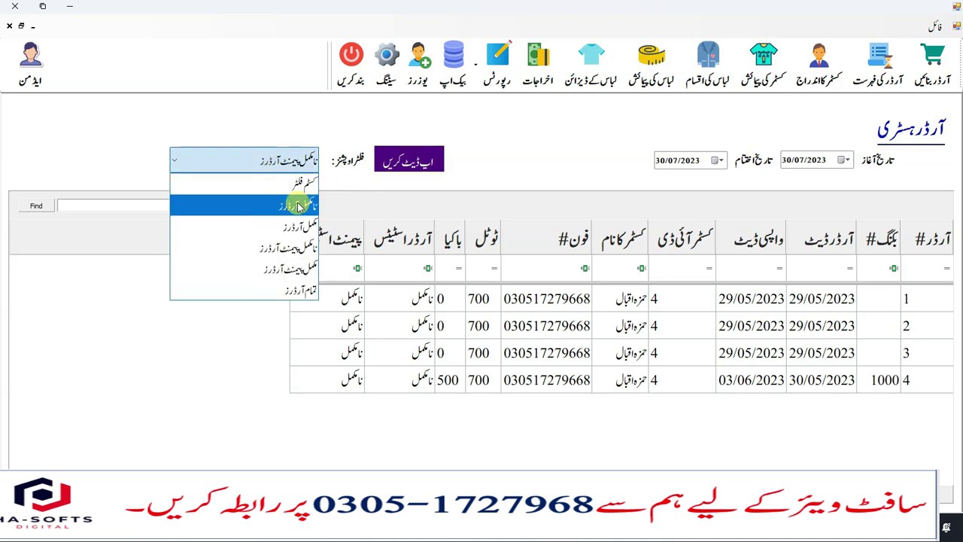
click(286, 205)
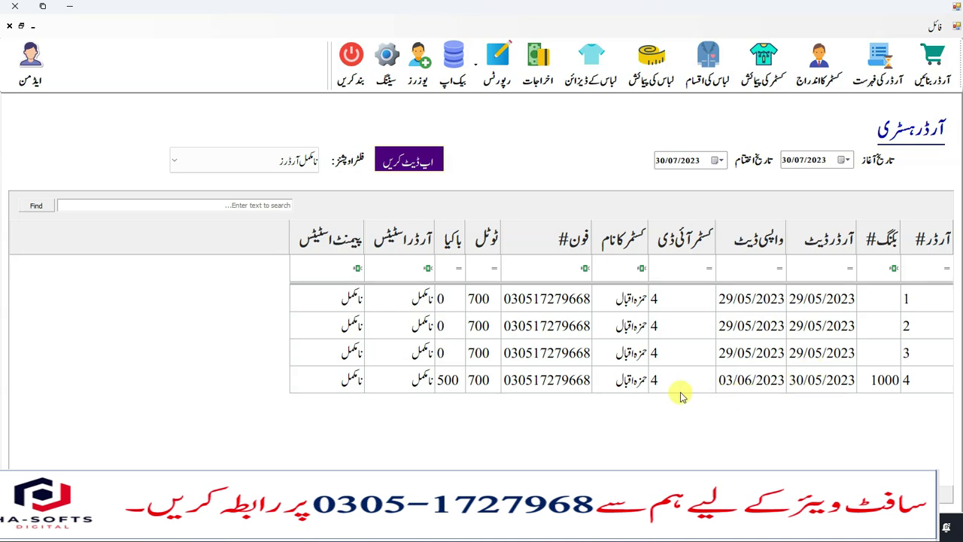
- Filter the Order# column to 4 and open order 4 in Customer Order Management
click(922, 268)
text(4)
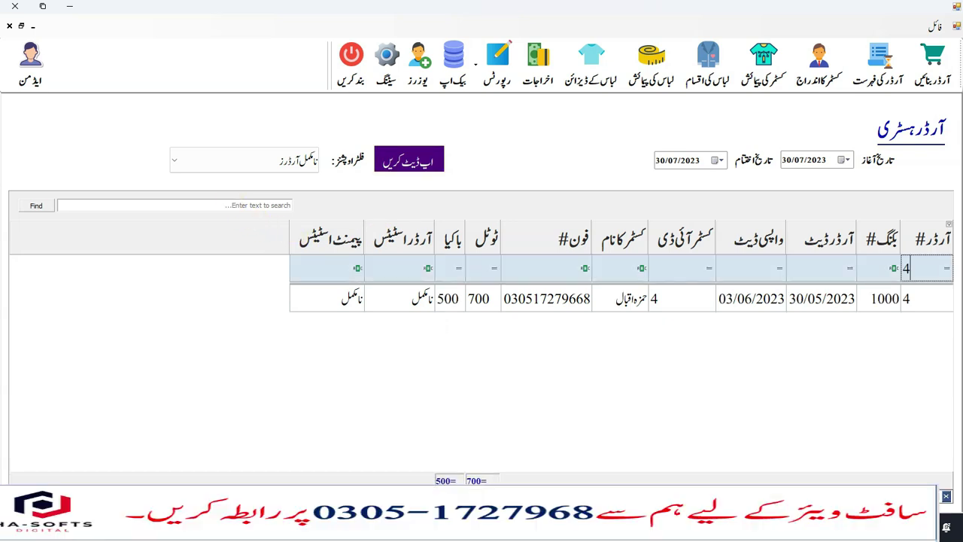
click(486, 299)
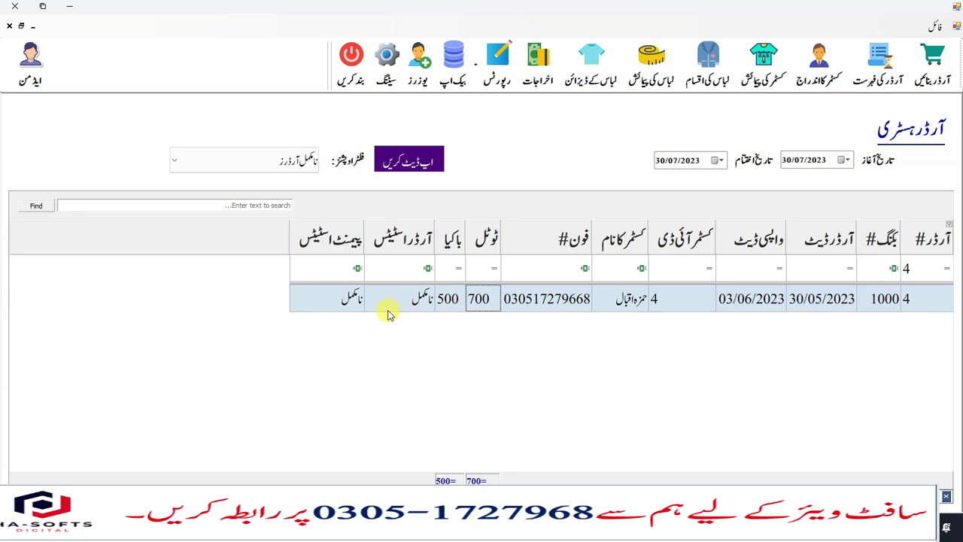
double_click(424, 305)
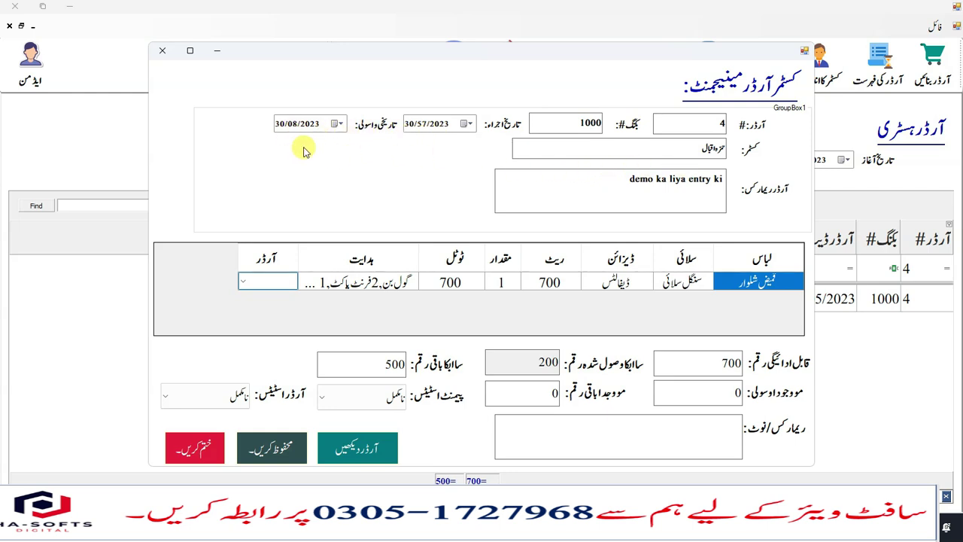
- Review order 4's return date 30/08/2023, remarks, 700 payable, 200 received and 500 balance
click(341, 124)
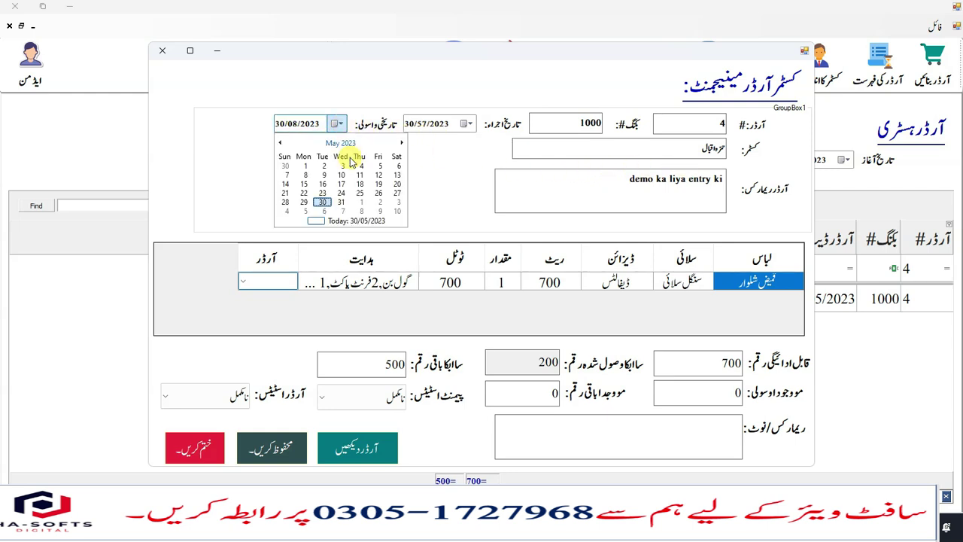
click(324, 202)
drag(722, 179, 691, 179)
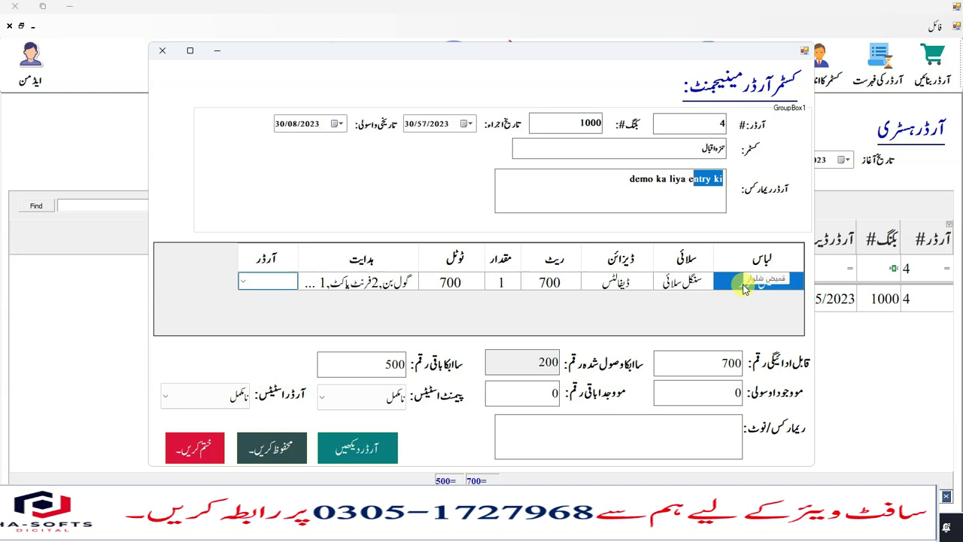
click(499, 283)
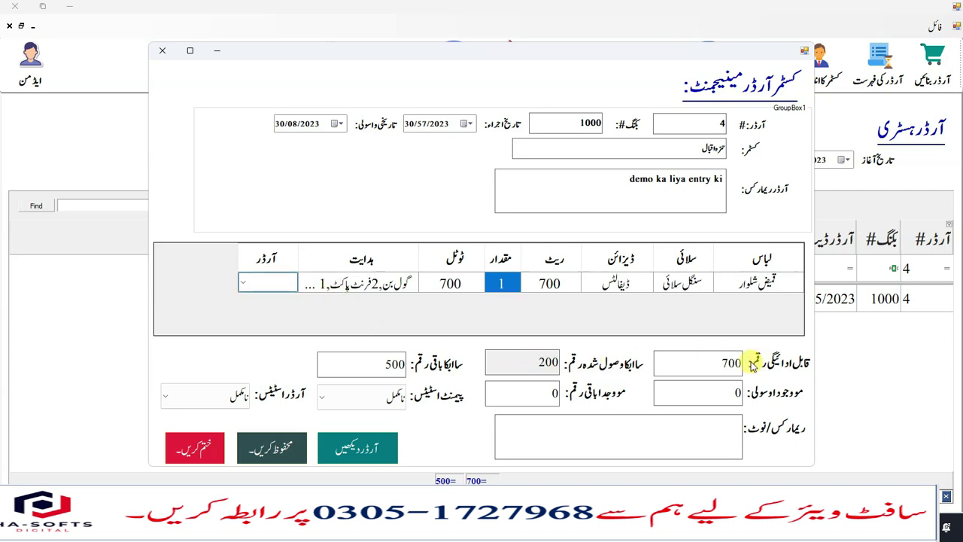
drag(735, 363, 743, 363)
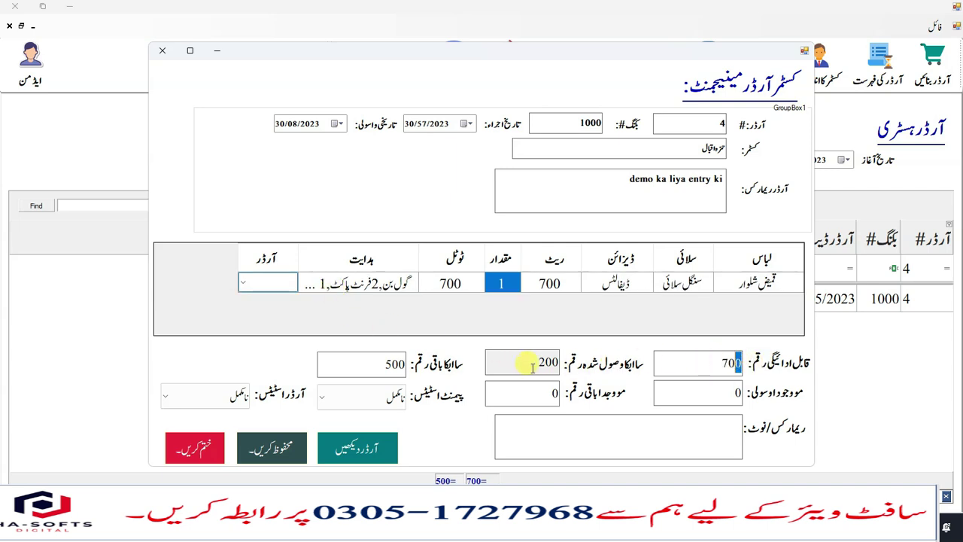
double_click(529, 367)
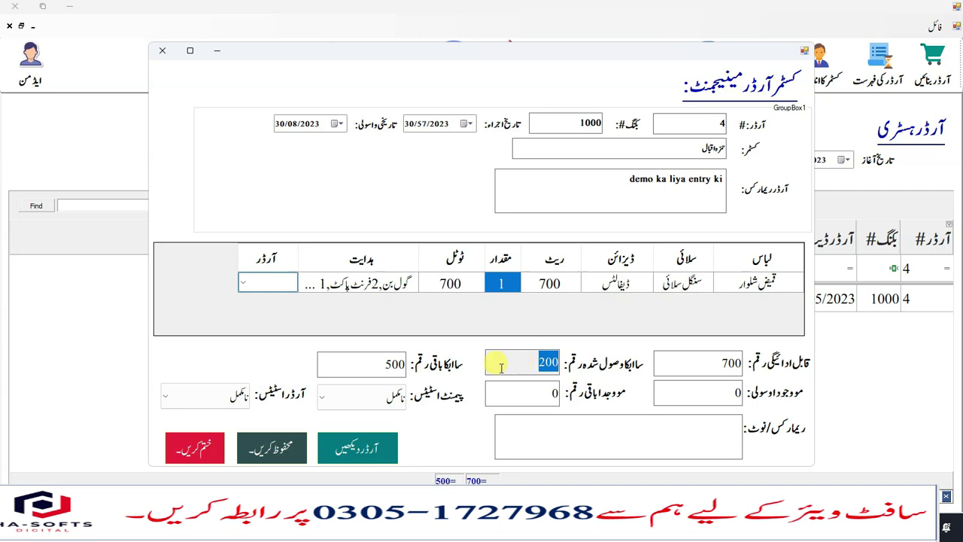
double_click(370, 364)
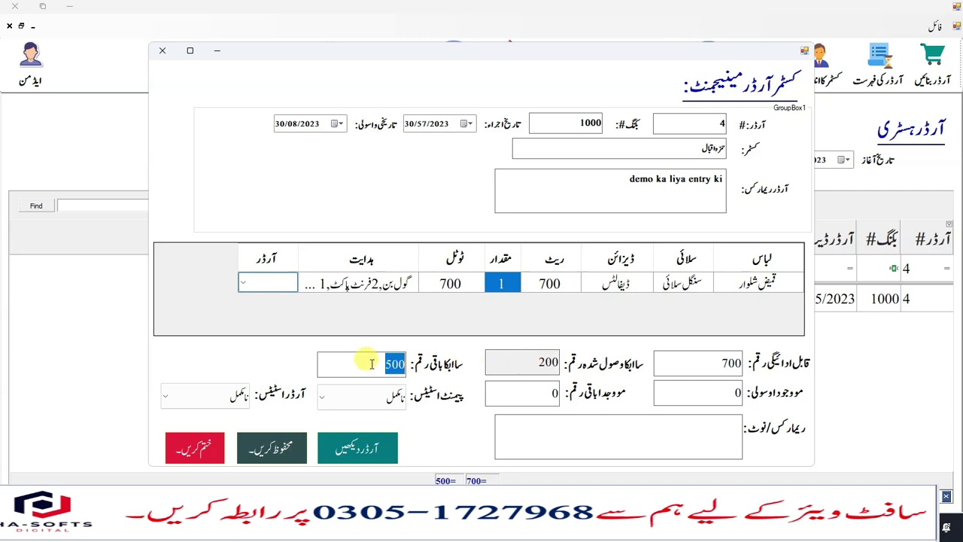
- Enter 500 received, set payment and order status to مکمل, and save the order
click(372, 364)
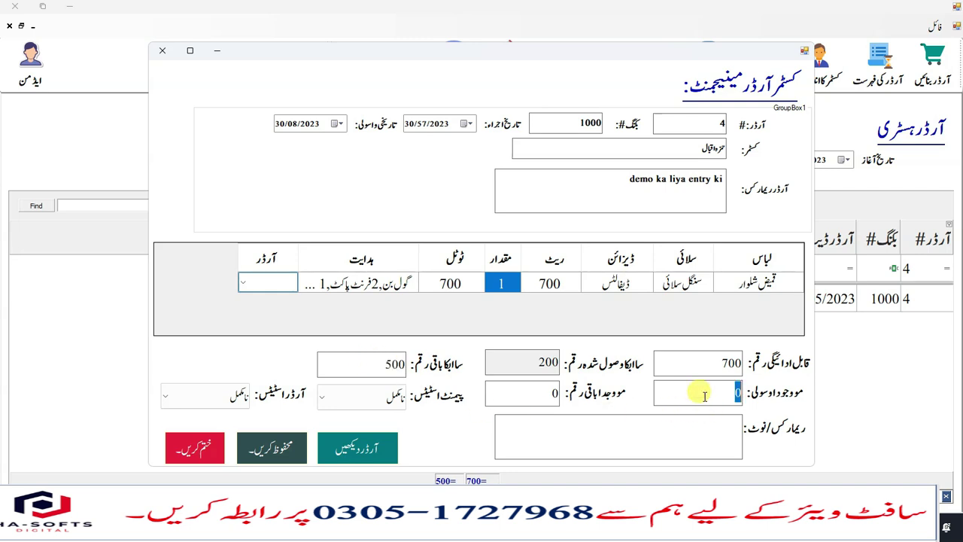
text(500)
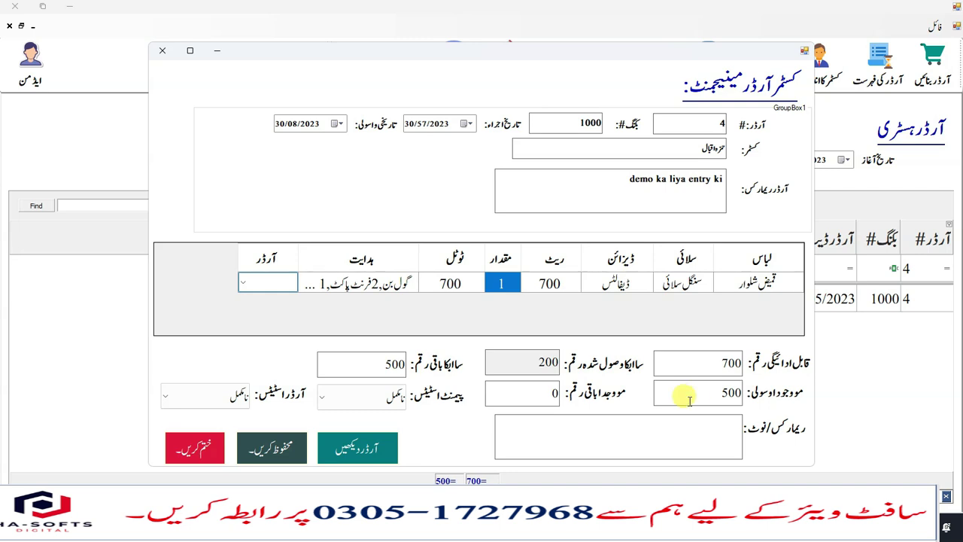
click(374, 404)
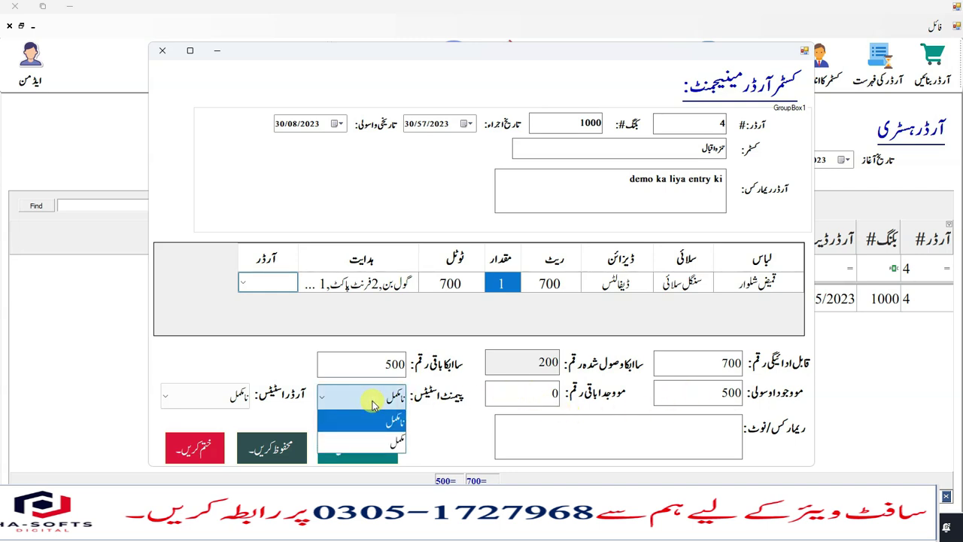
click(380, 441)
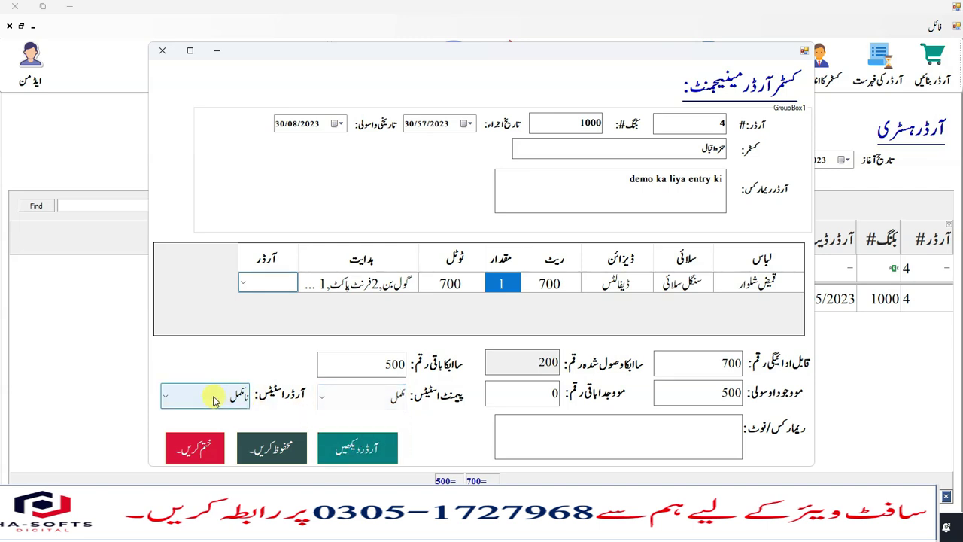
click(216, 444)
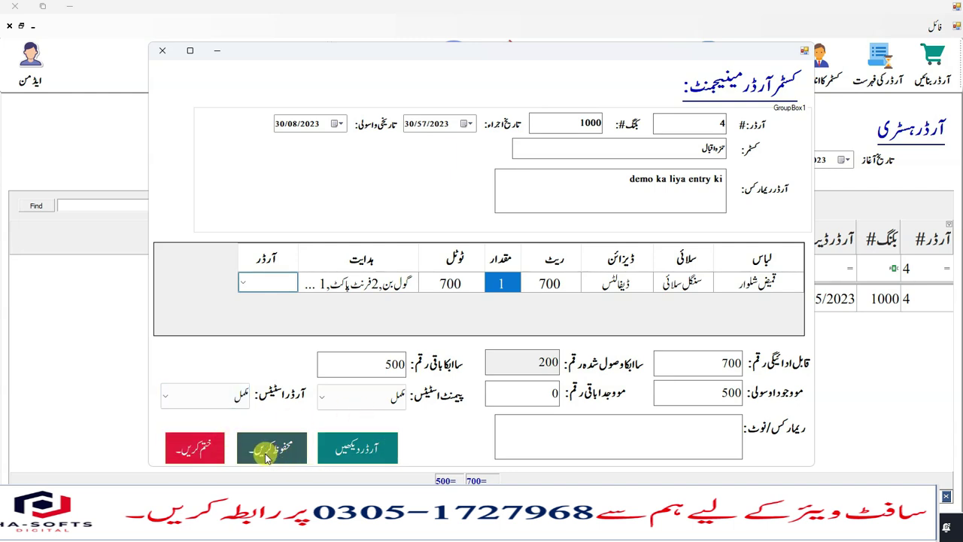
click(266, 456)
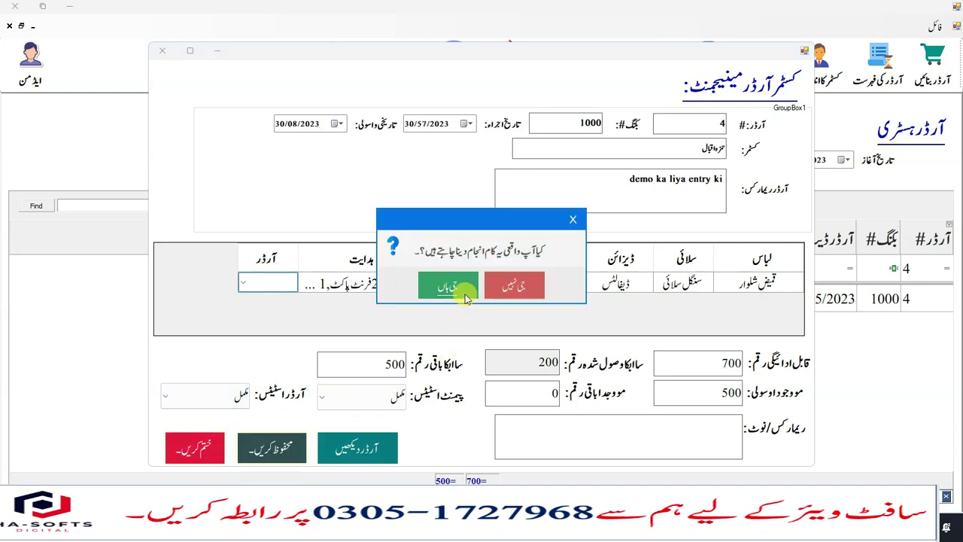
click(465, 297)
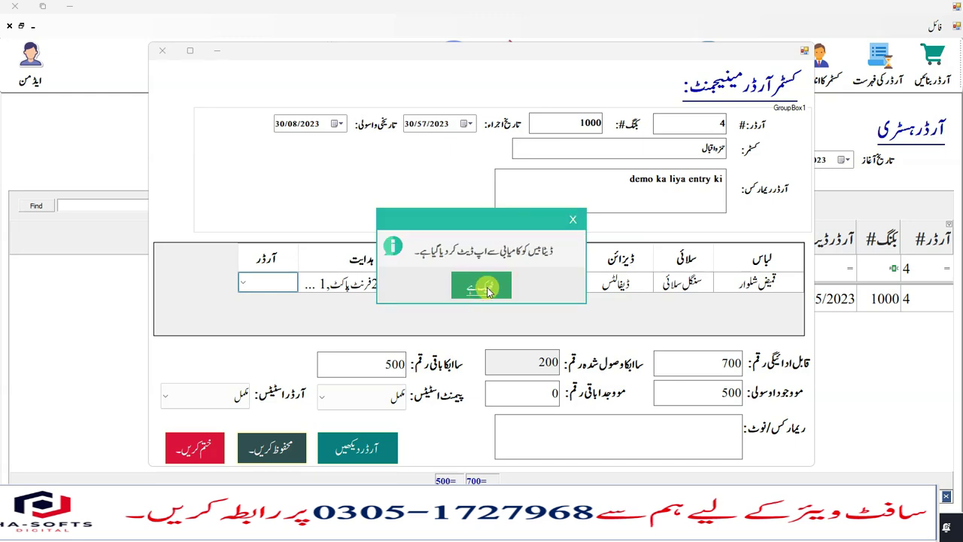
click(465, 292)
- Filter the order history to مکمل آرڈرز and view order 4's details
click(409, 160)
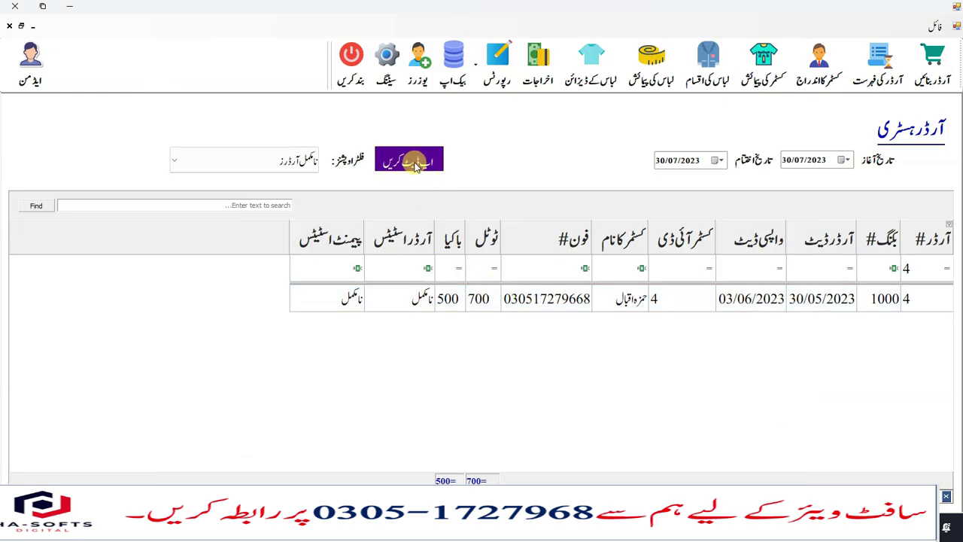
click(308, 161)
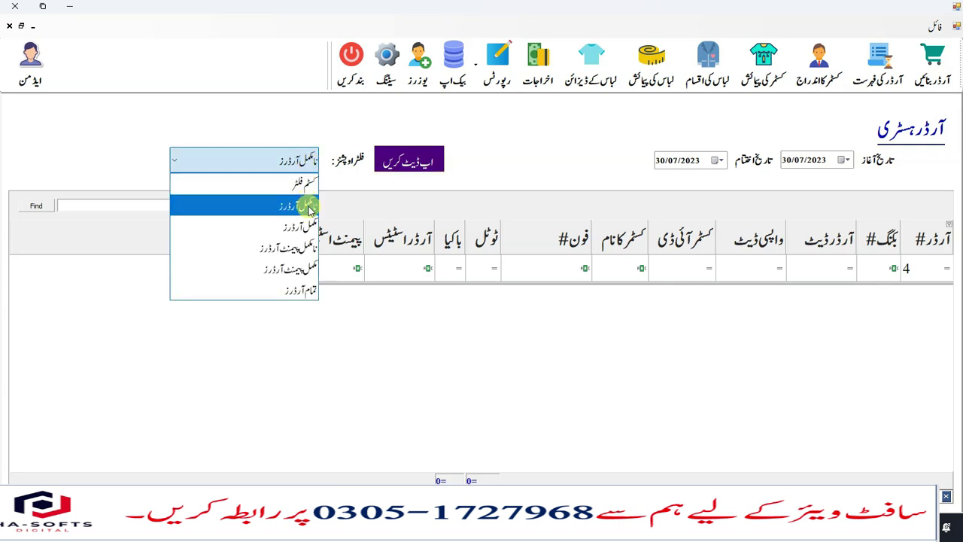
click(316, 228)
click(409, 160)
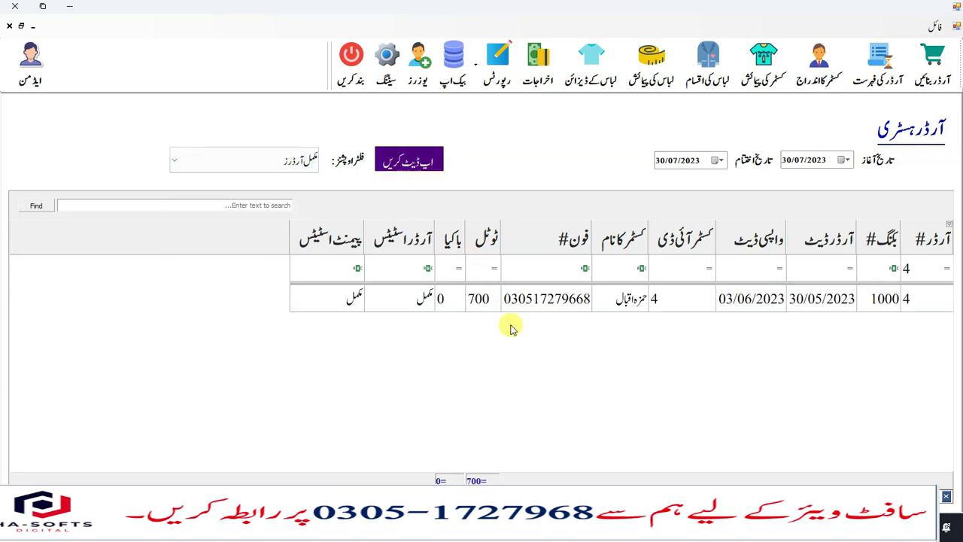
click(472, 303)
double_click(555, 301)
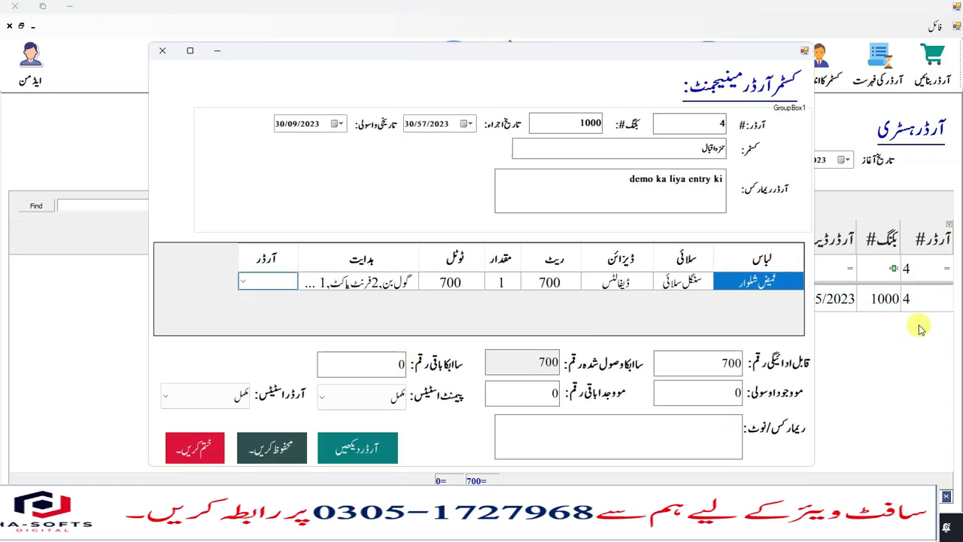
click(161, 51)
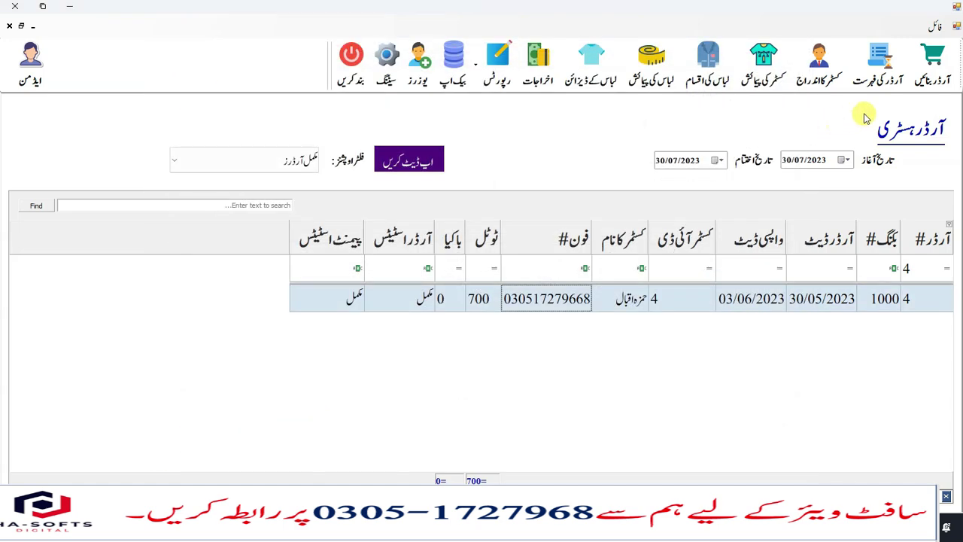
- Close the order history, customer measurement and dress types windows
click(9, 27)
click(9, 27)
click(10, 27)
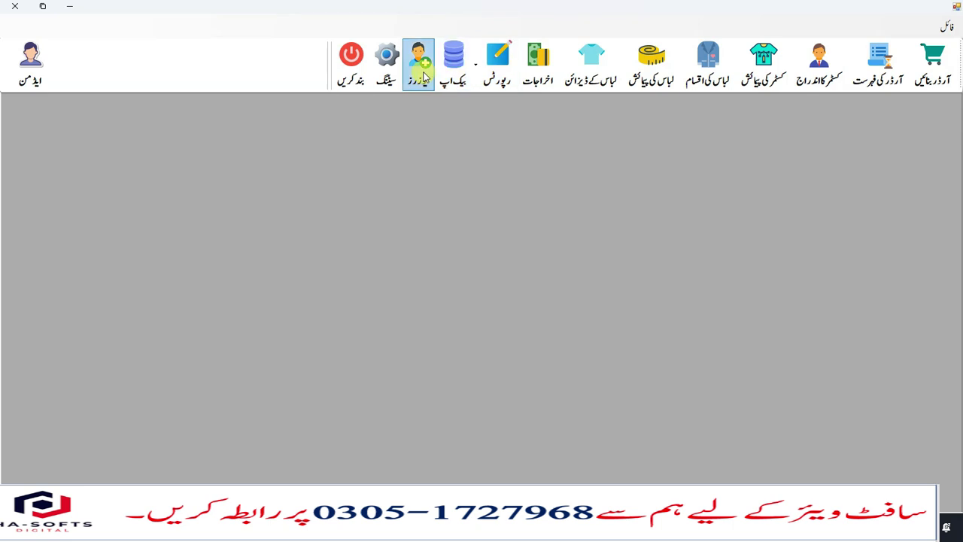
click(488, 72)
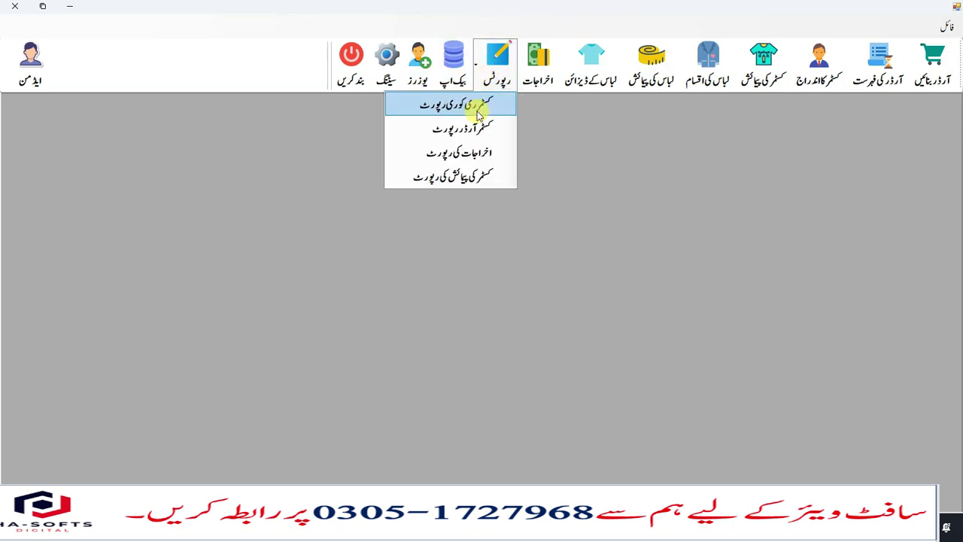
click(479, 111)
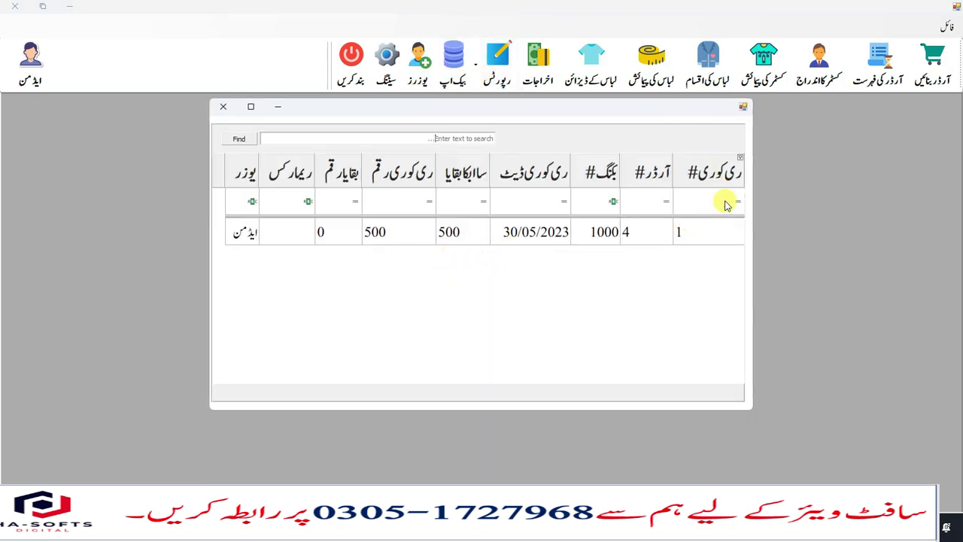
click(639, 241)
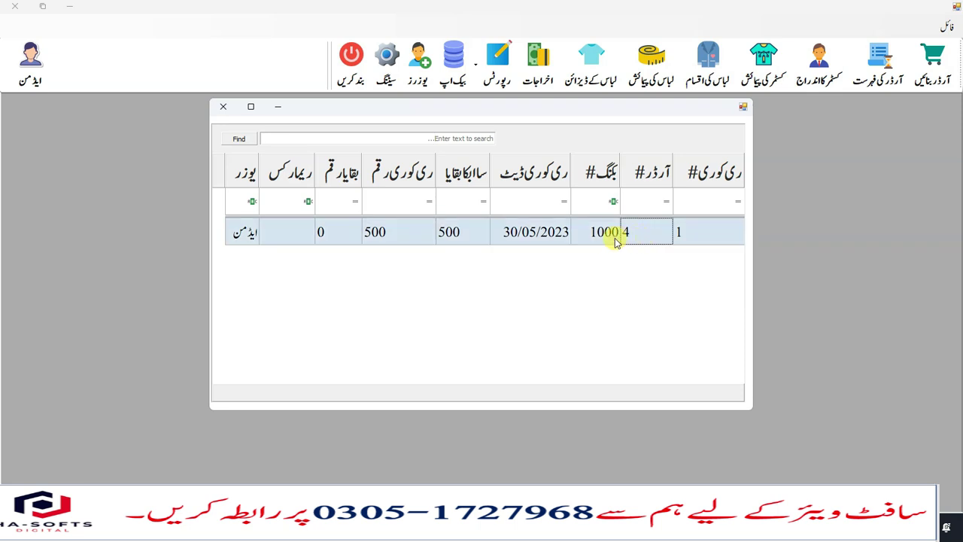
click(536, 239)
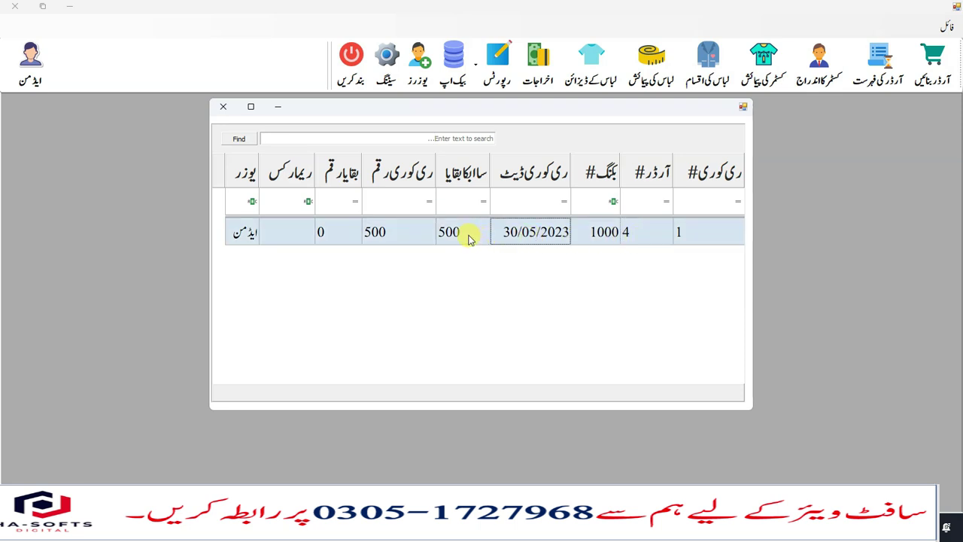
click(469, 239)
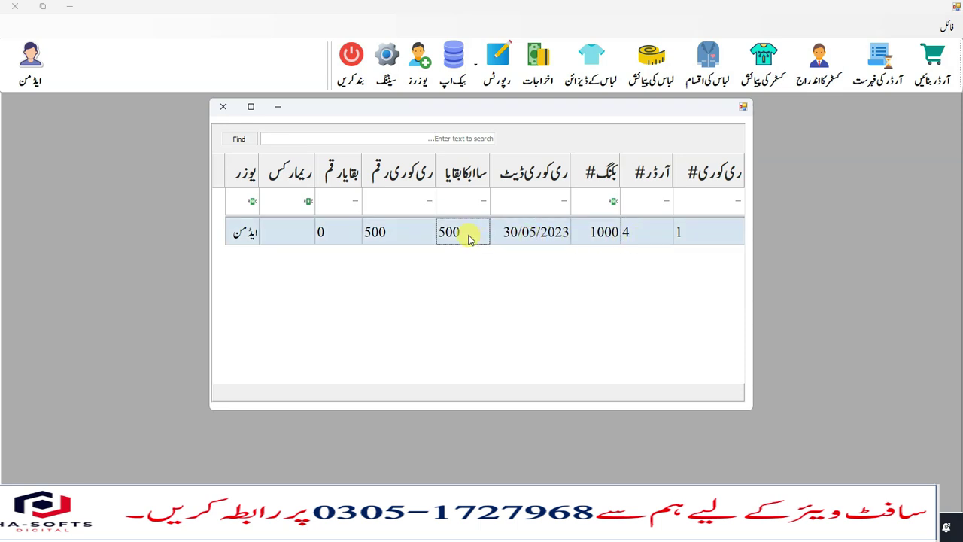
click(400, 240)
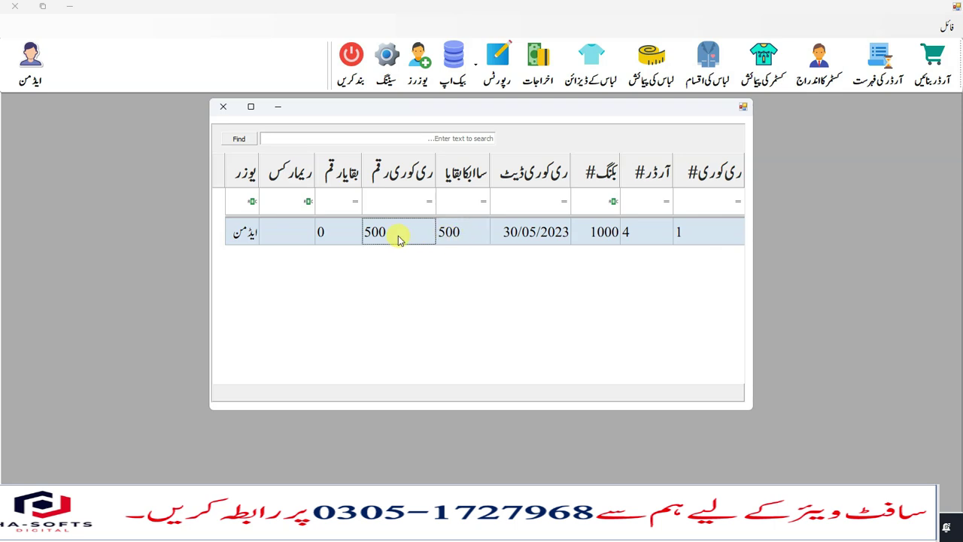
click(343, 241)
click(301, 239)
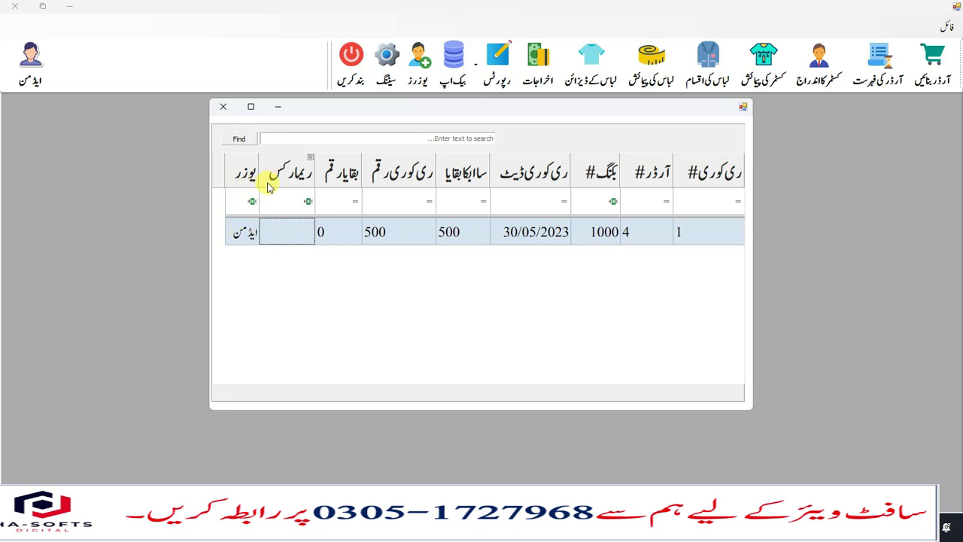
click(245, 241)
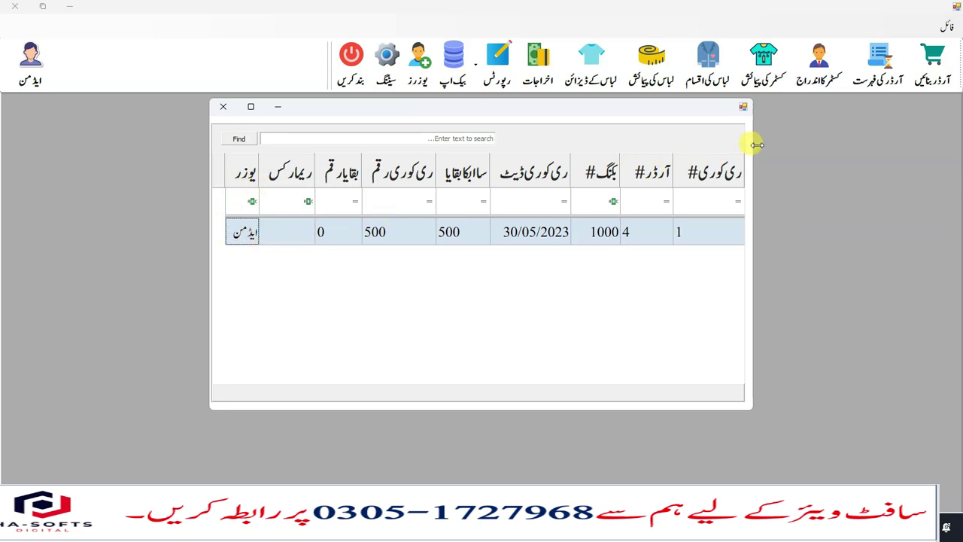
click(223, 106)
click(471, 78)
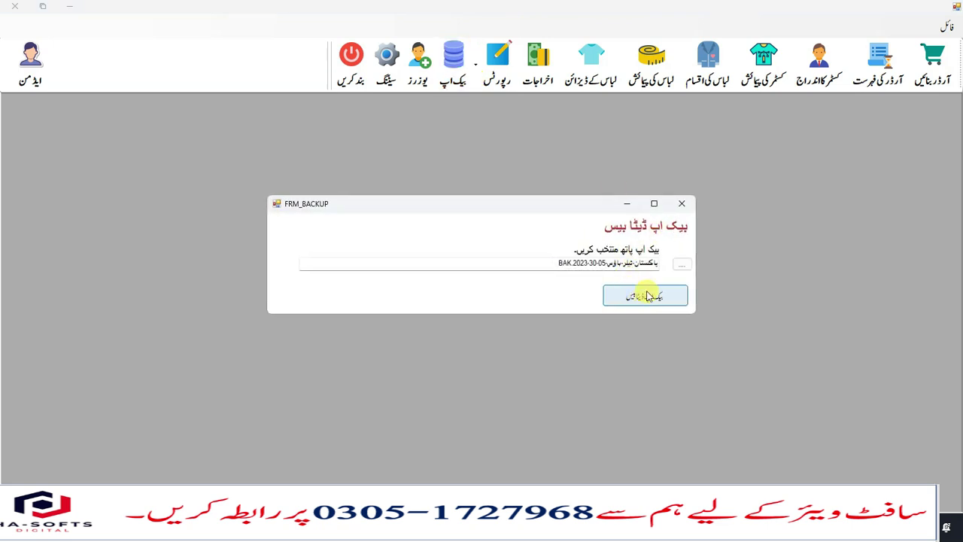
click(683, 205)
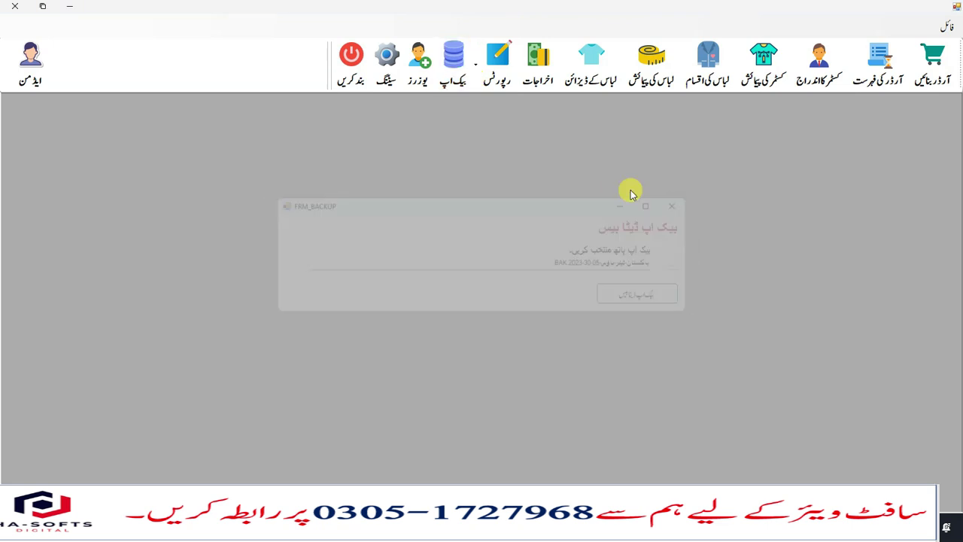
click(491, 80)
click(484, 143)
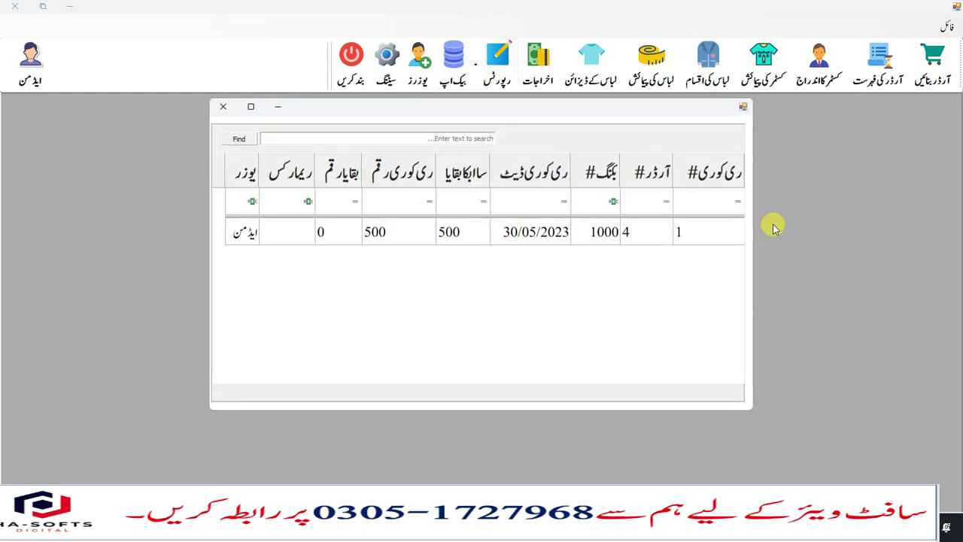
double_click(614, 110)
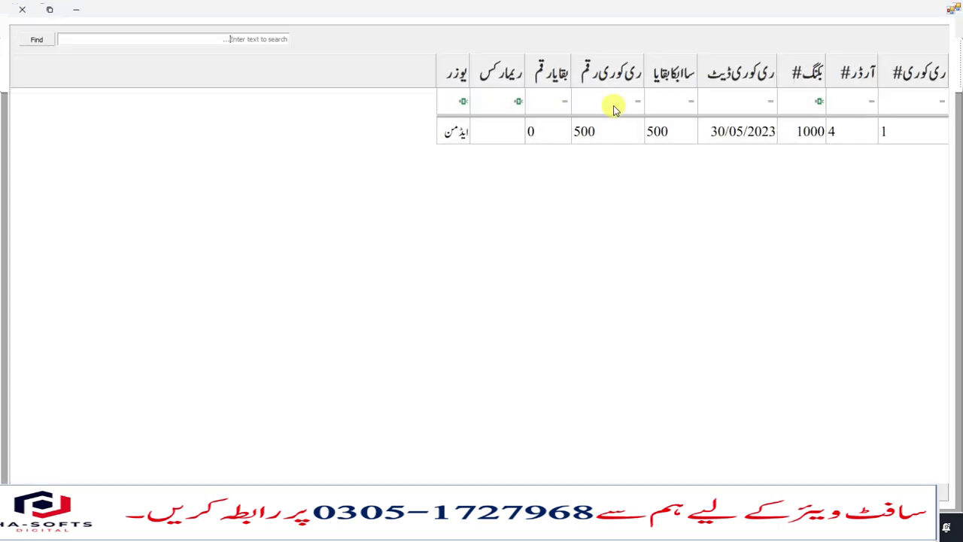
click(8, 10)
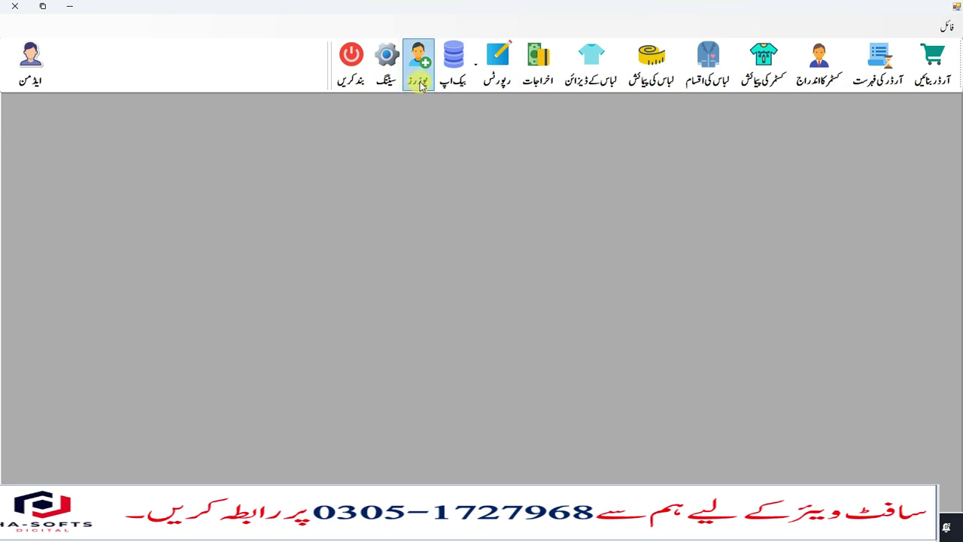
- Record a 500 expense 'bijli ka bil' in the اخراجات form, save it, and close the form
click(496, 67)
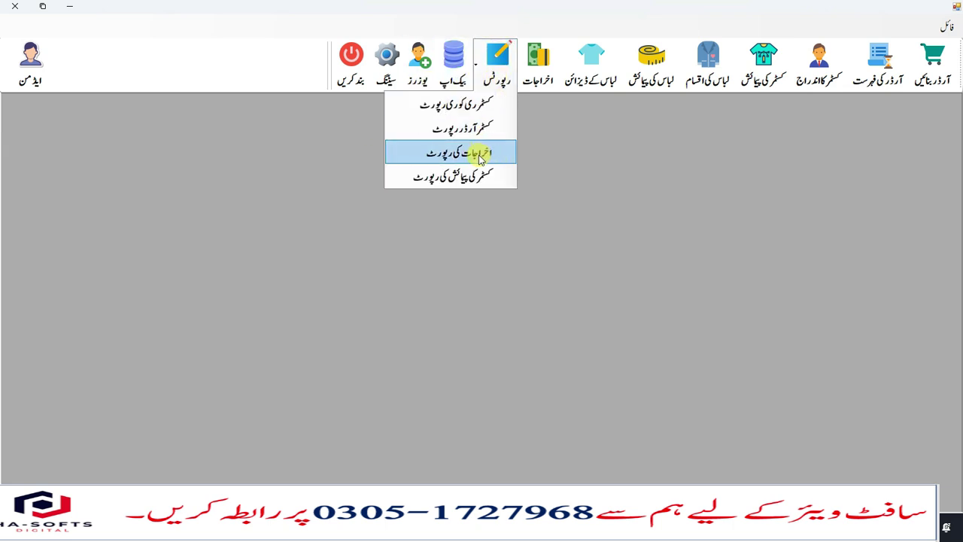
click(560, 136)
click(537, 64)
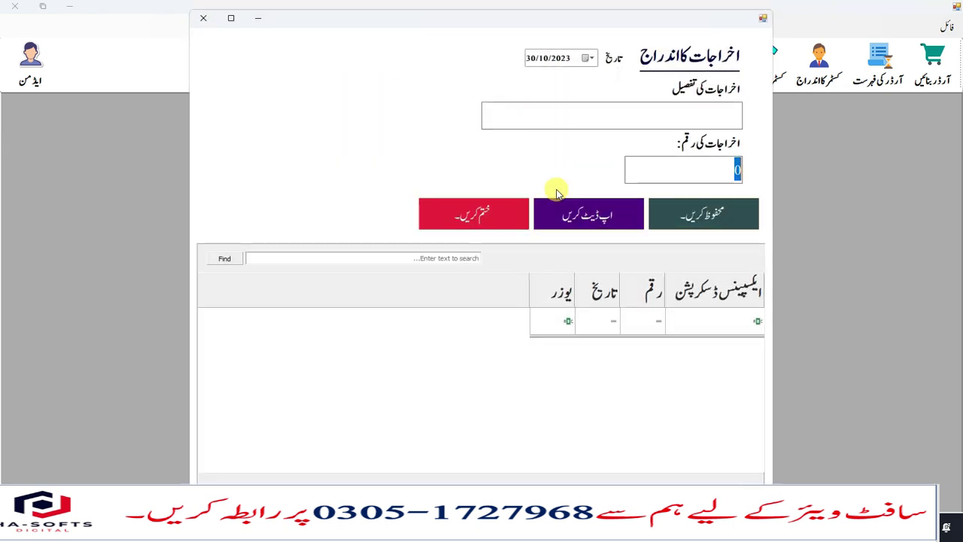
click(640, 114)
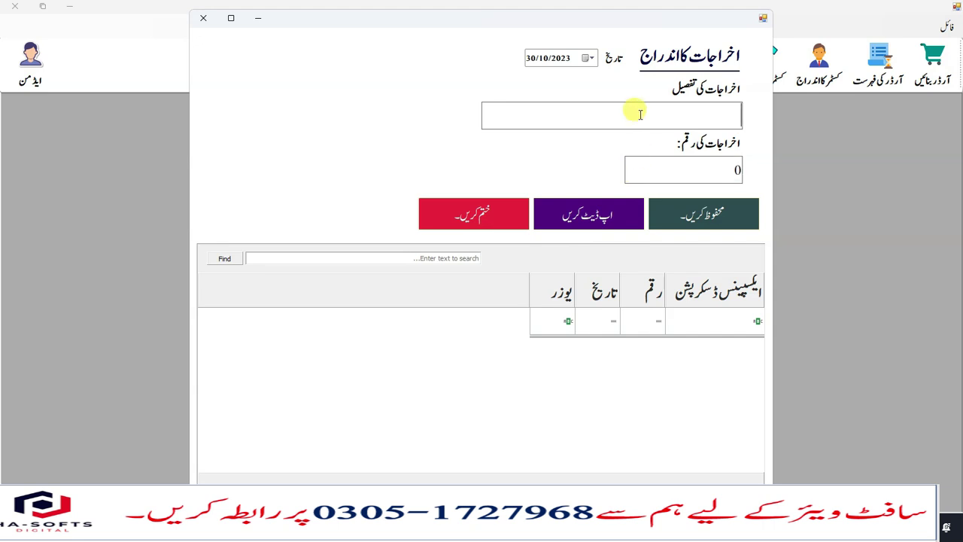
text(bi)
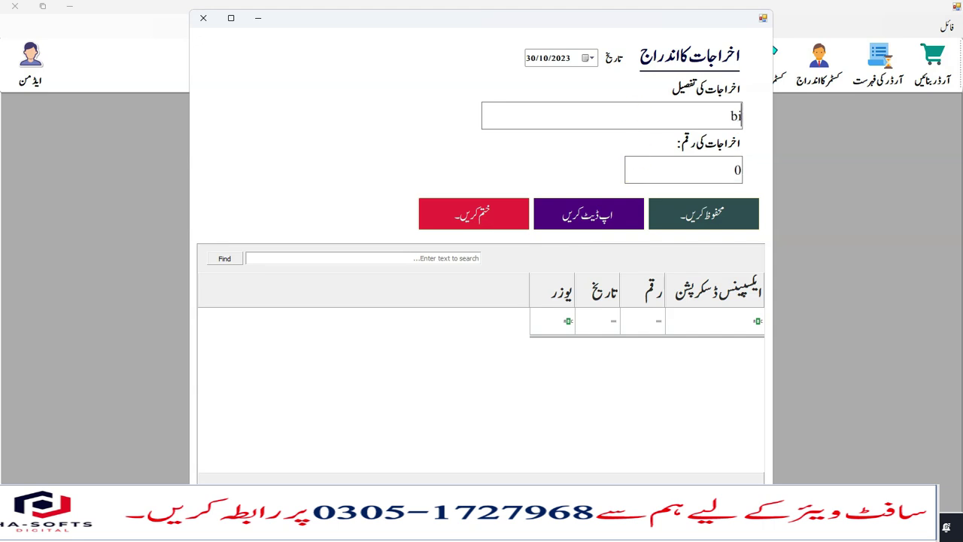
text(jli ka bil)
click(704, 160)
text(500)
click(728, 214)
click(462, 285)
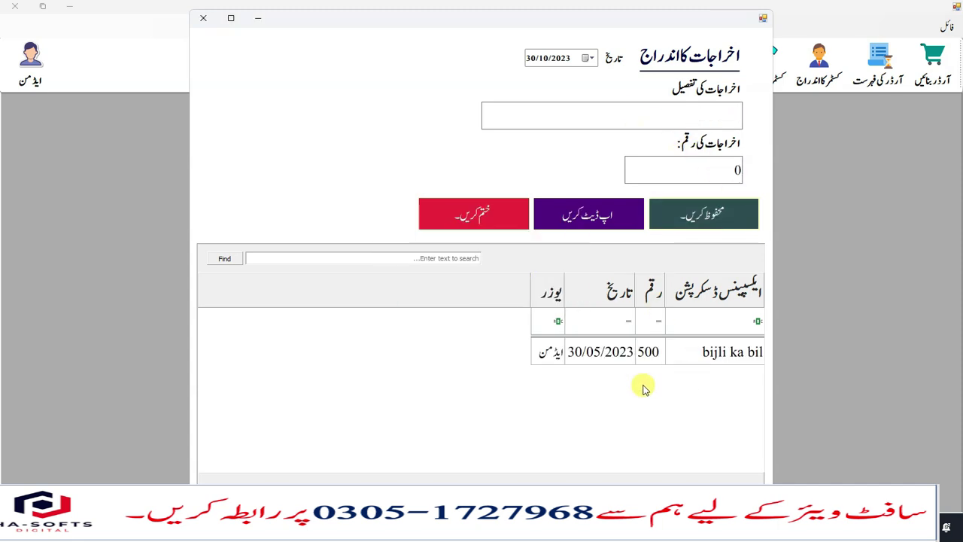
click(200, 23)
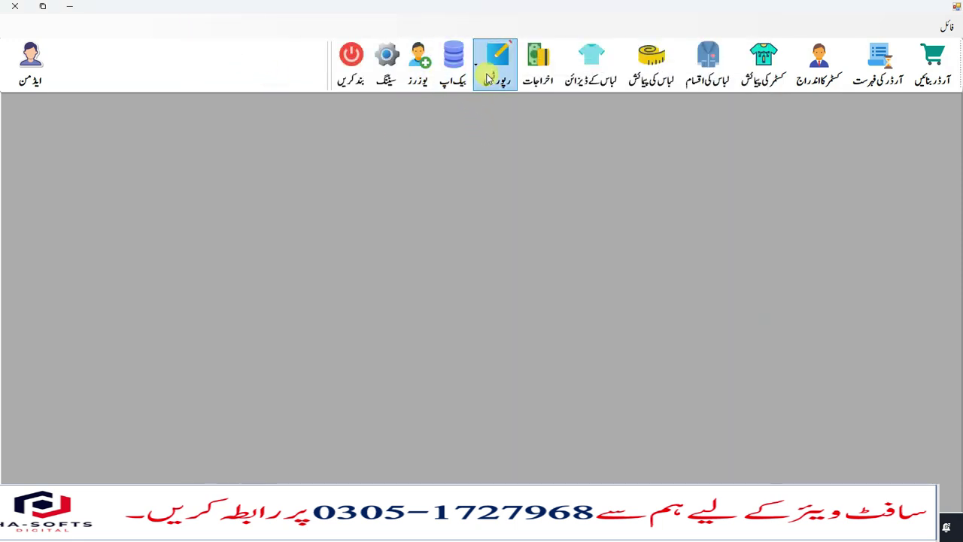
- Preview the customer order report from the Reports list, then close it
click(493, 75)
click(481, 129)
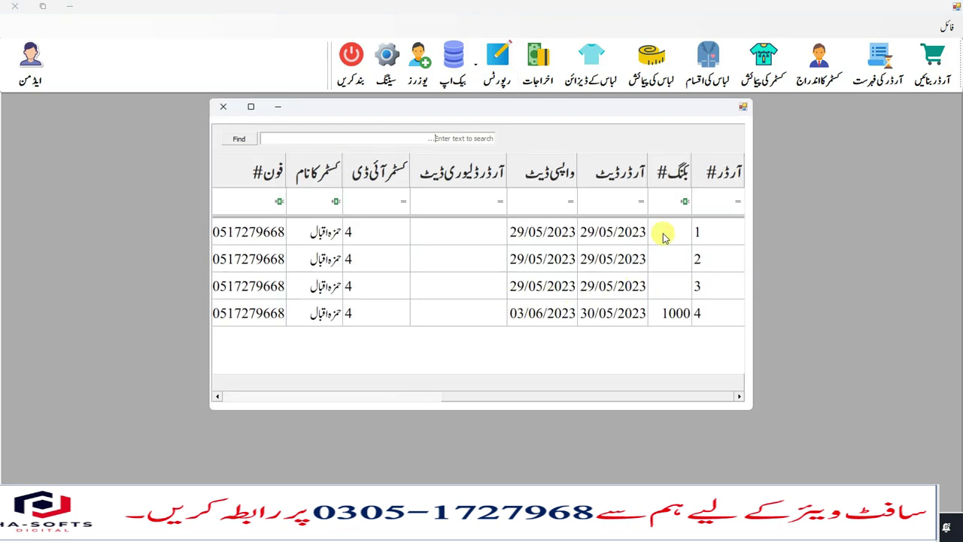
click(224, 107)
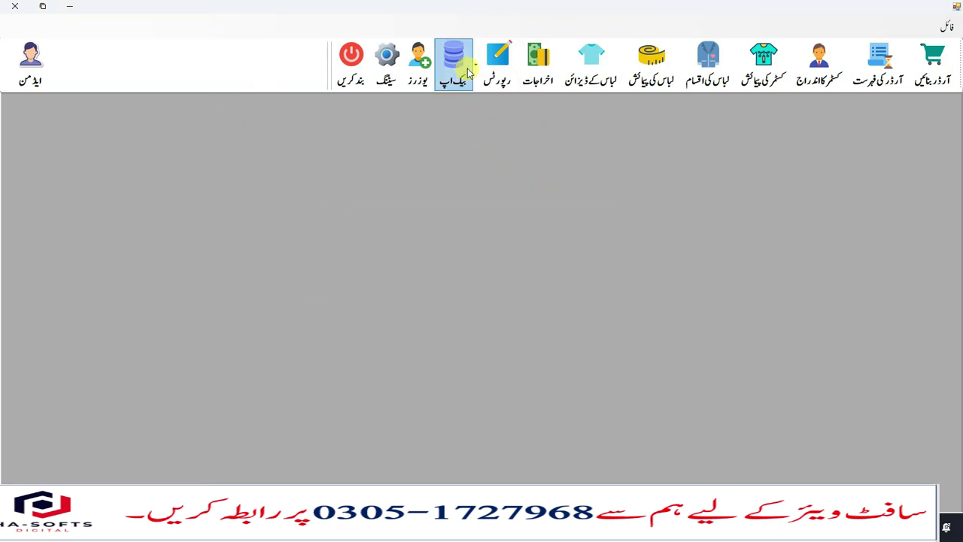
- Open and close the Backup dialog, then dismiss the Reports list without choosing a report
click(468, 69)
click(682, 203)
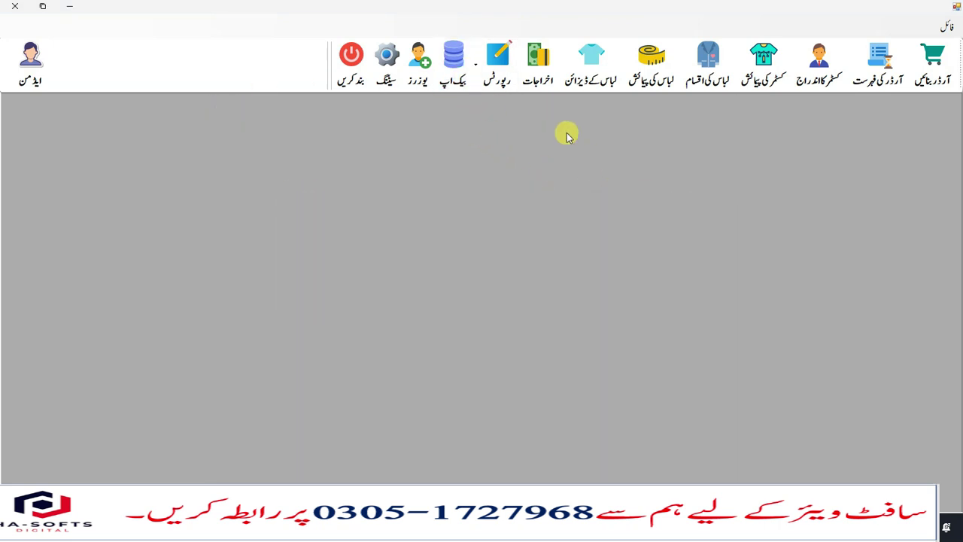
click(504, 75)
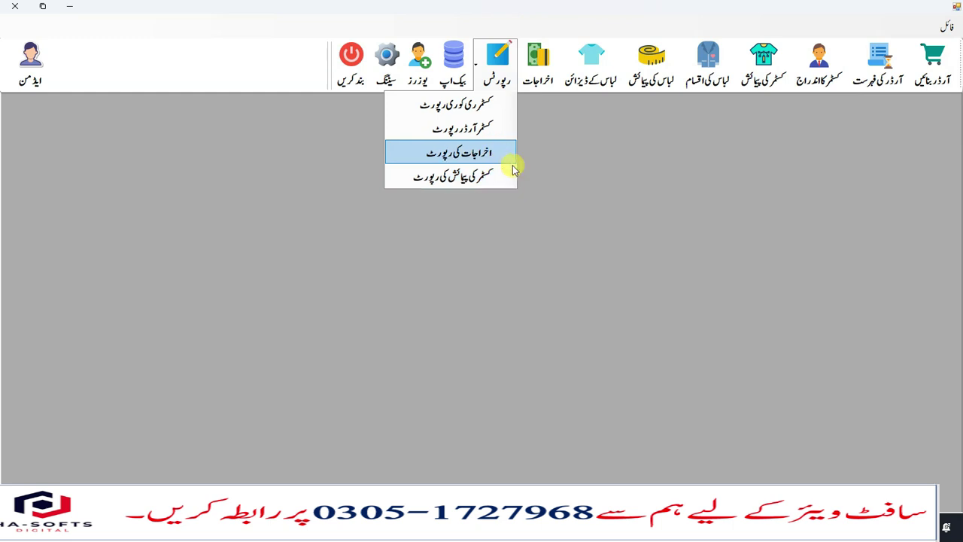
click(587, 211)
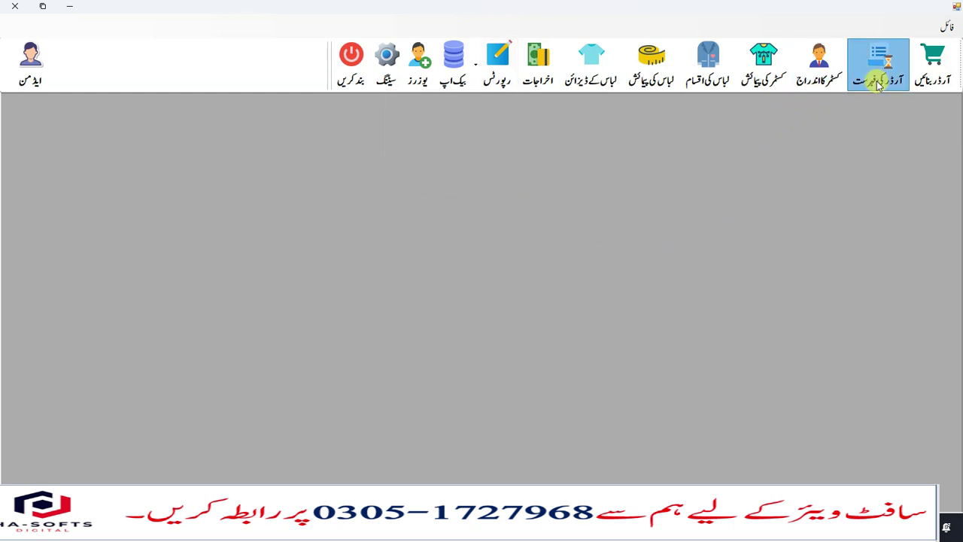
- Open order 4 from Order List, preview its Tailor Master slip, then close the preview and order window
click(870, 69)
double_click(570, 303)
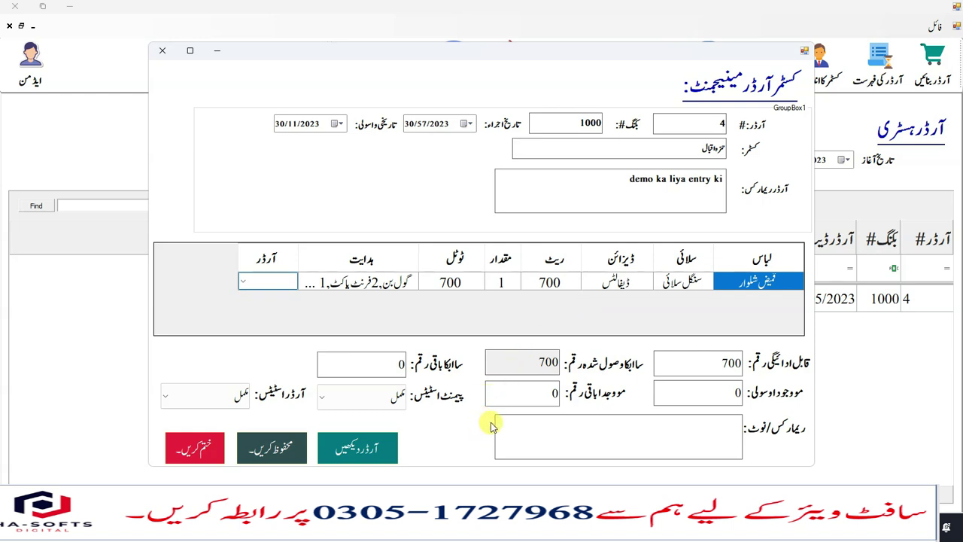
click(356, 448)
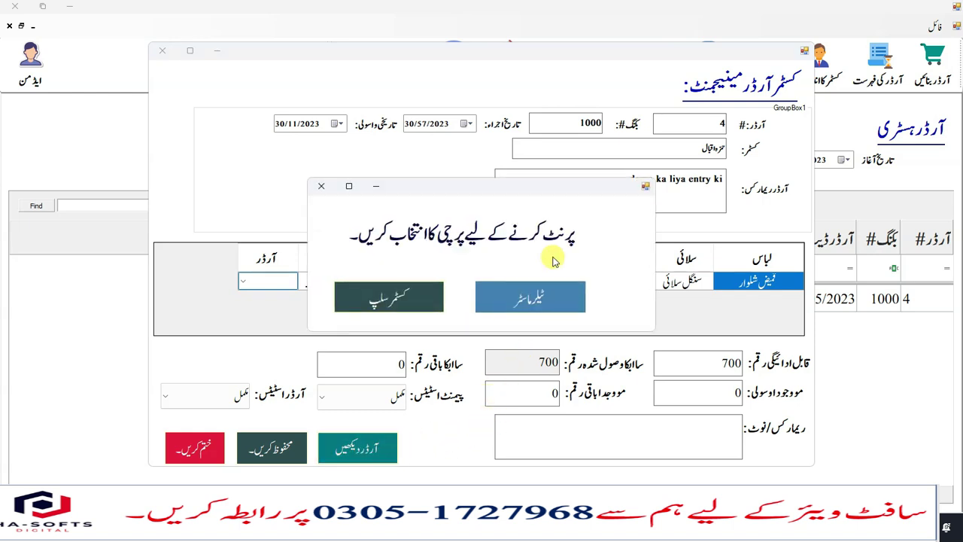
click(550, 305)
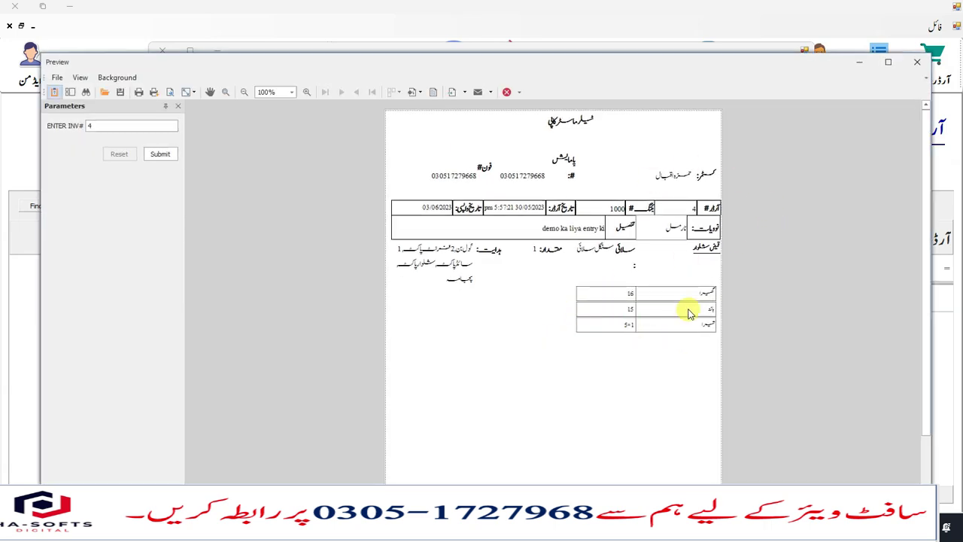
click(917, 61)
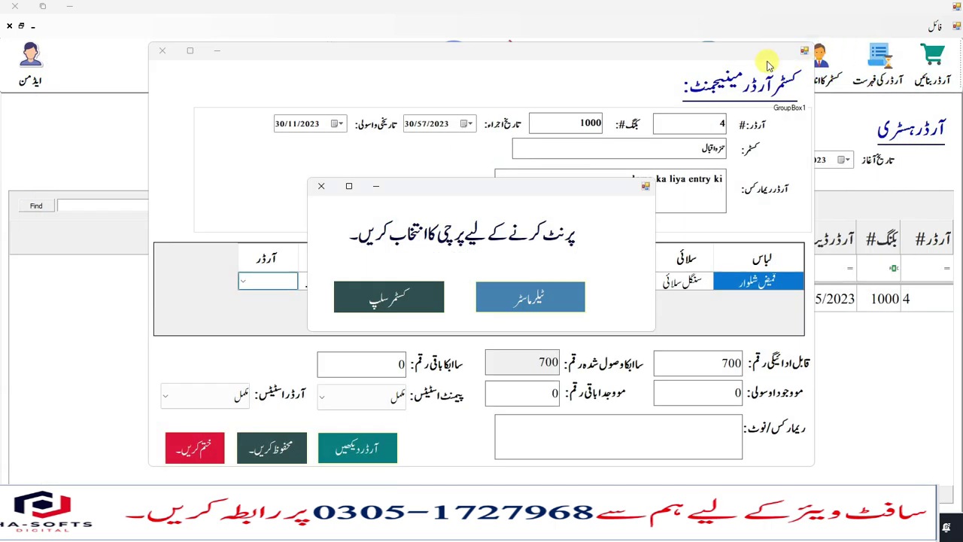
click(320, 186)
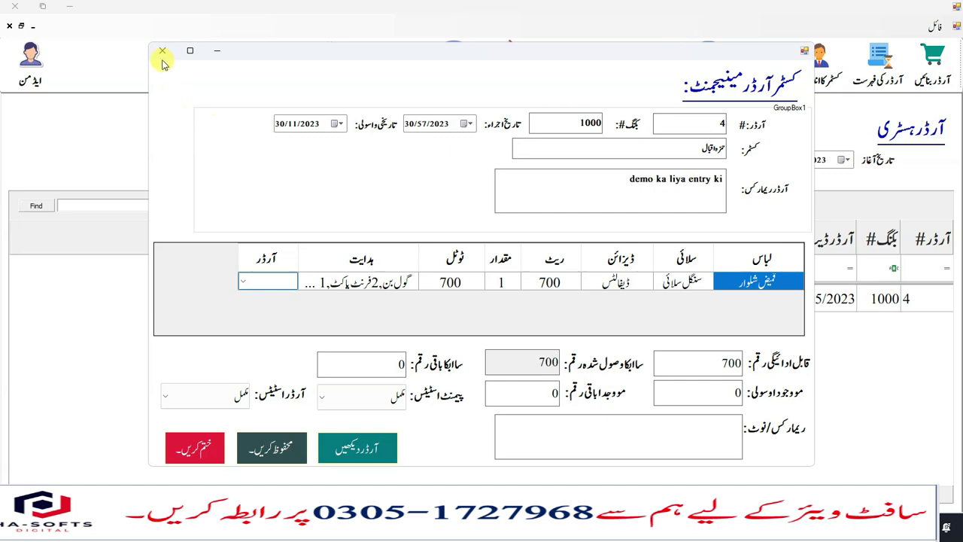
click(162, 51)
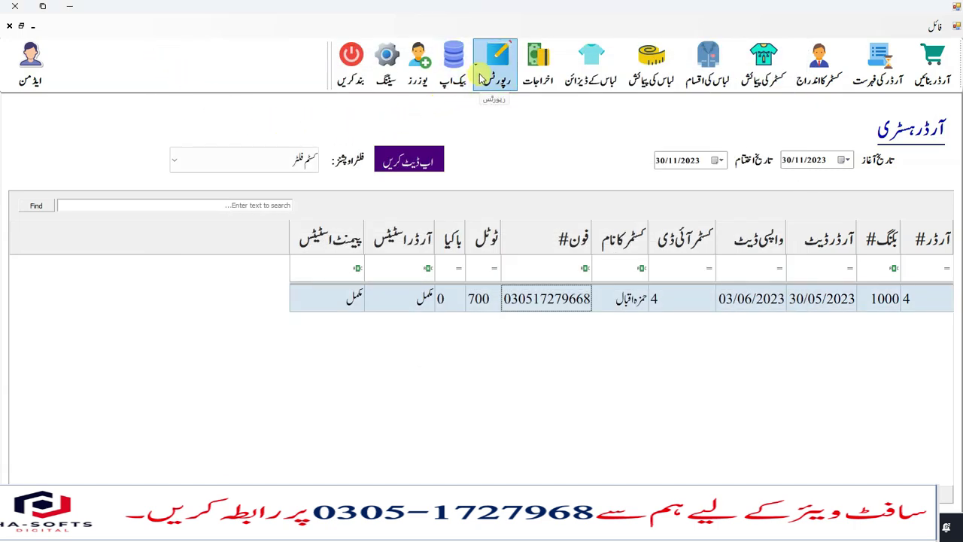
- Generate the customer measurement report for the chosen customer's پینٹ کوٹ measurements
click(482, 79)
click(490, 176)
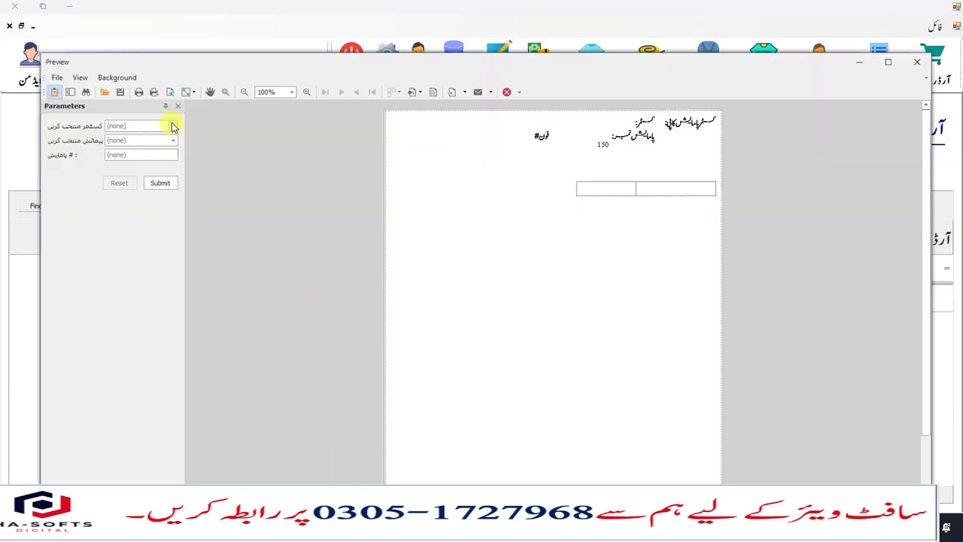
click(173, 126)
click(159, 161)
click(161, 142)
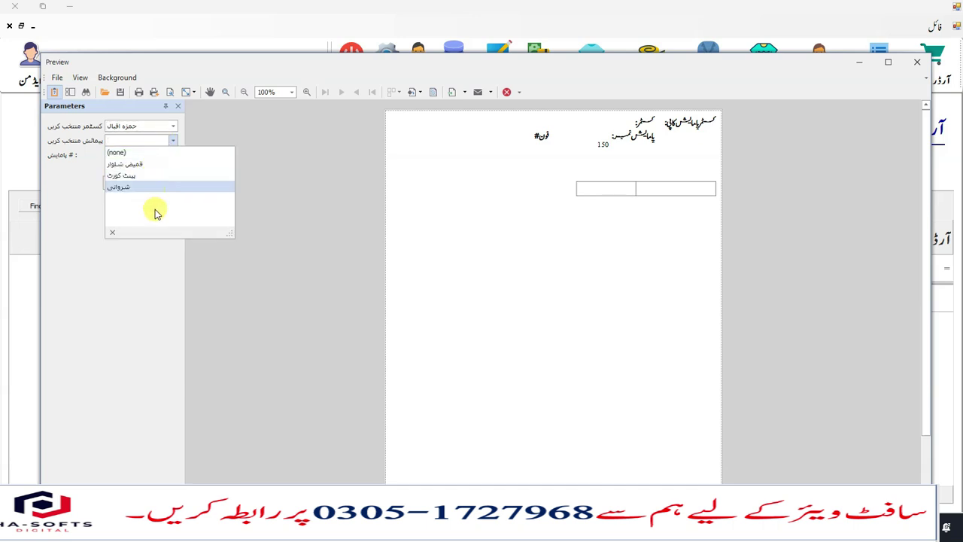
click(151, 176)
click(158, 183)
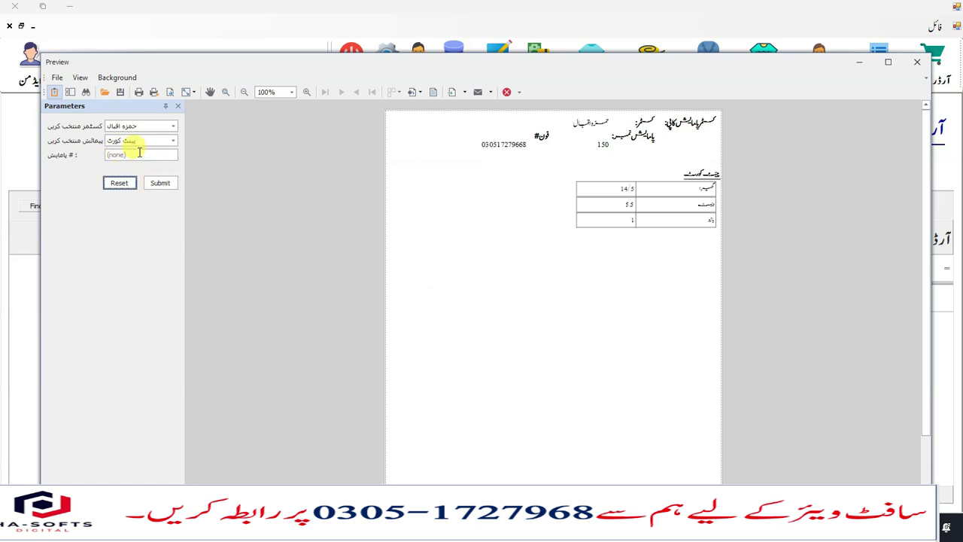
- View the measurement preview at 200% zoom, check the email and export formats, then close it
click(140, 154)
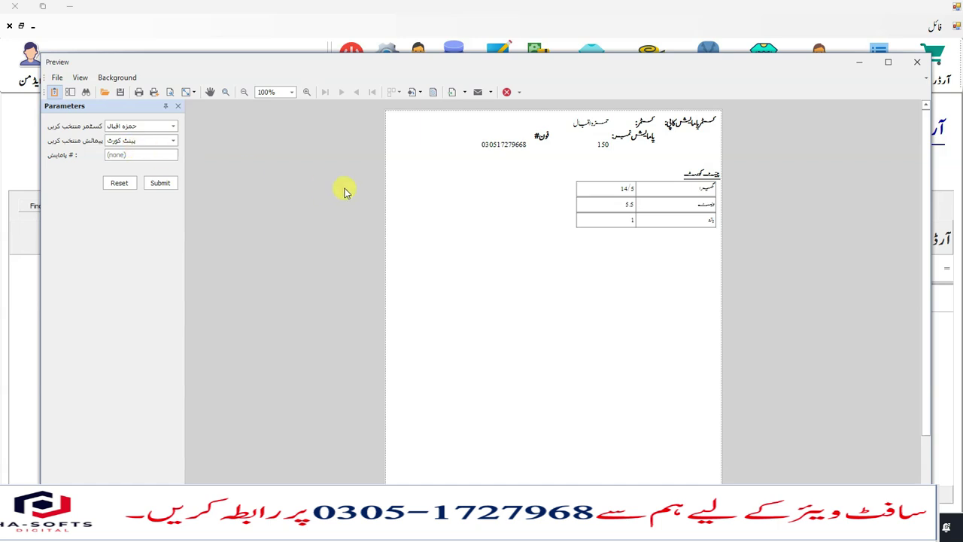
click(292, 92)
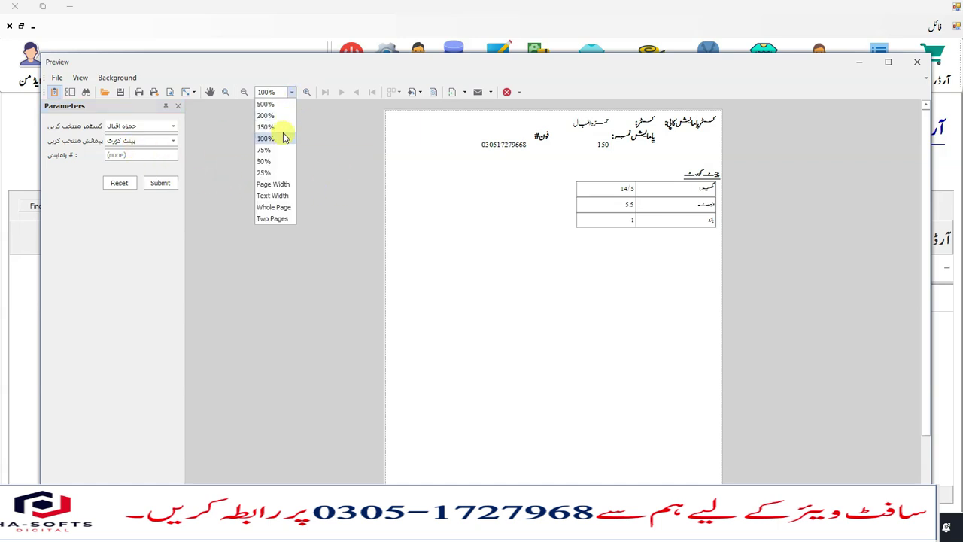
click(279, 113)
scroll(775, 306, up, 3)
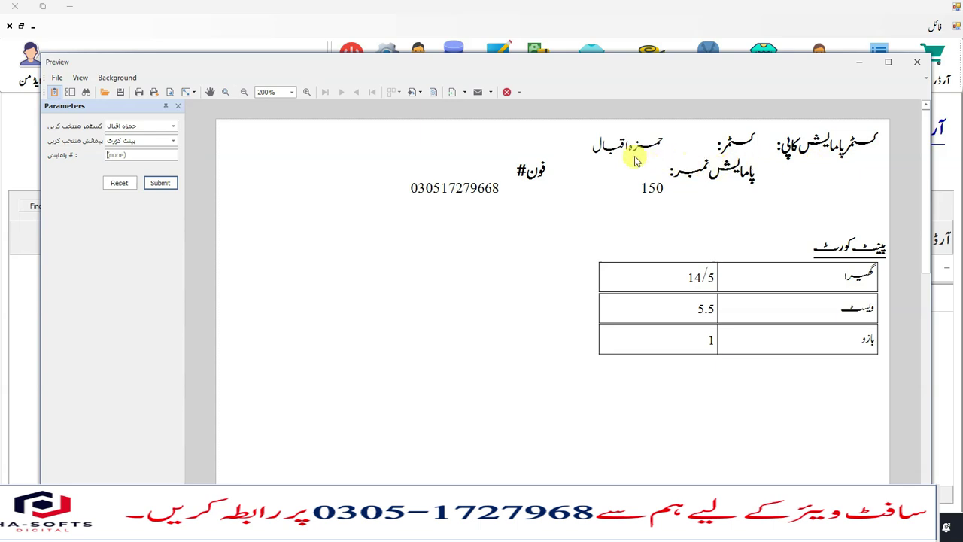
scroll(717, 231, down, 1)
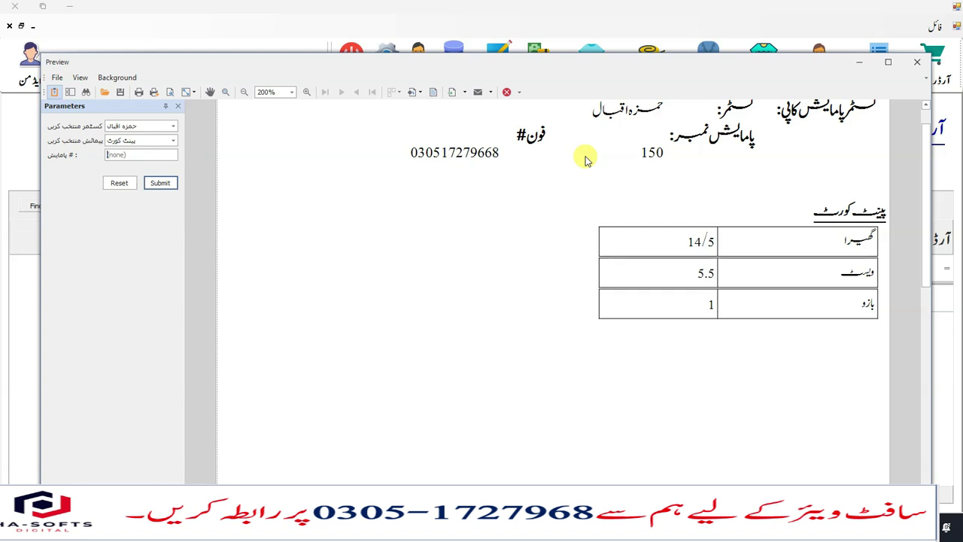
scroll(828, 218, down, 1)
scroll(811, 324, up, 2)
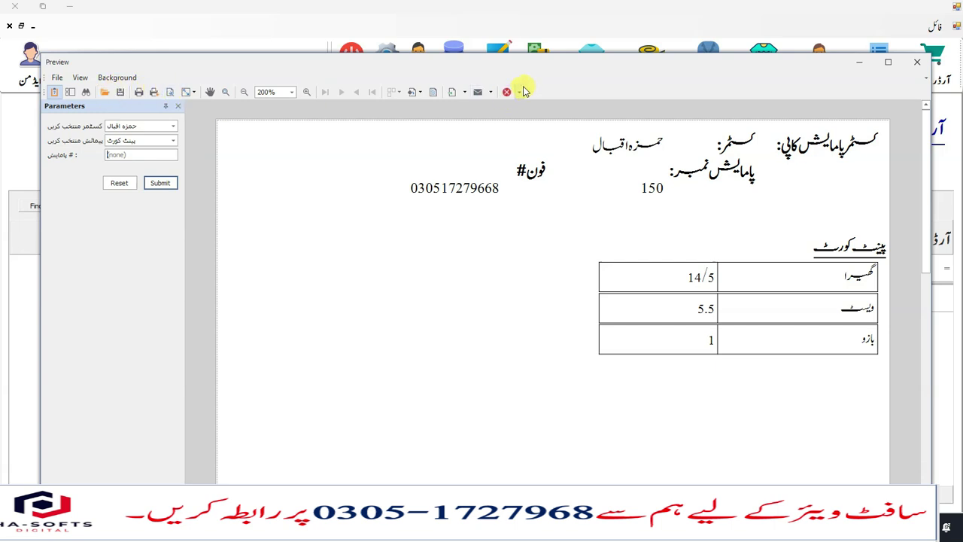
click(489, 92)
click(461, 91)
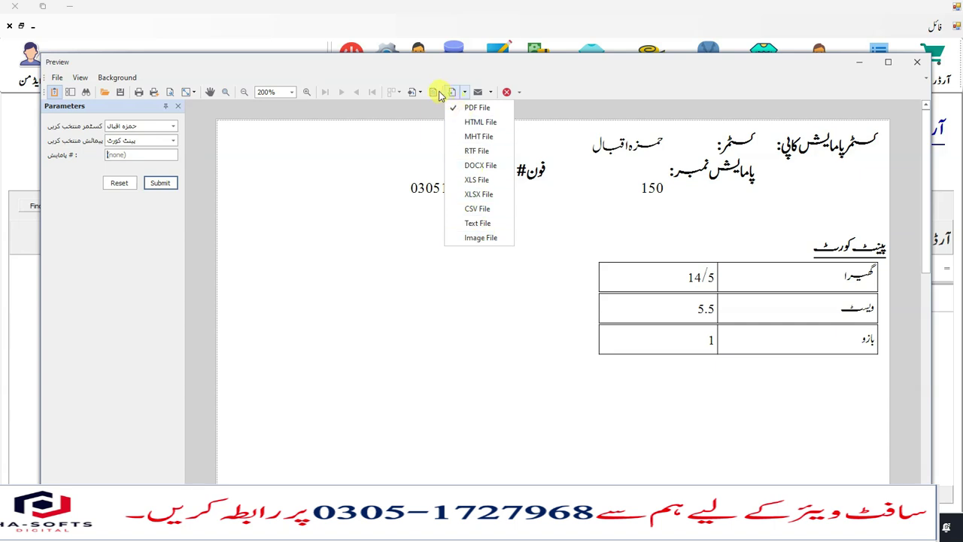
click(913, 71)
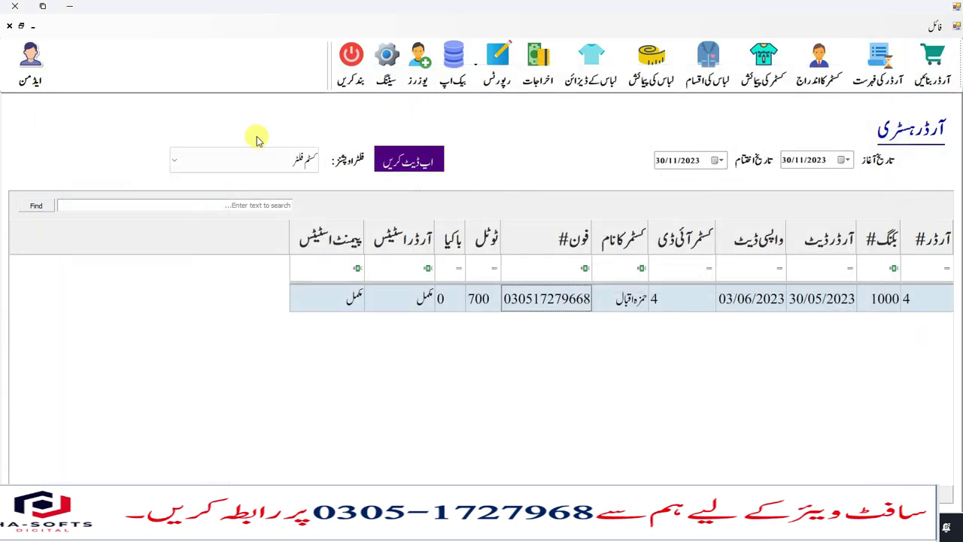
- Close Order History, then open and close Users and the new order entry form without saving
click(9, 27)
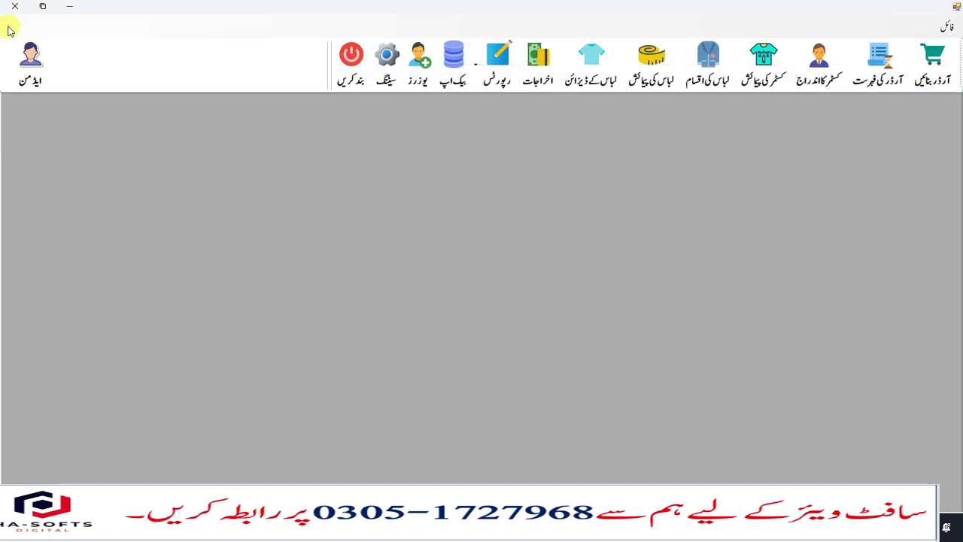
click(413, 84)
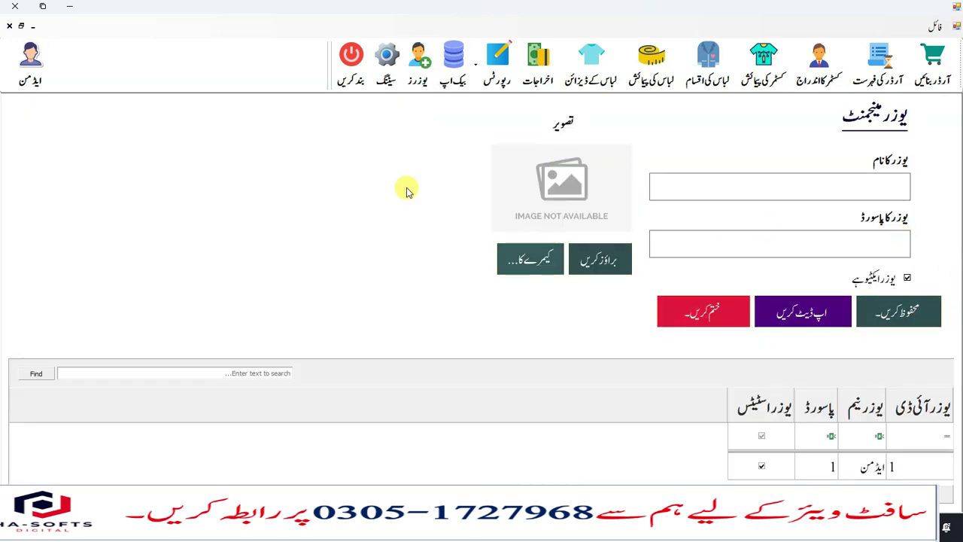
click(11, 26)
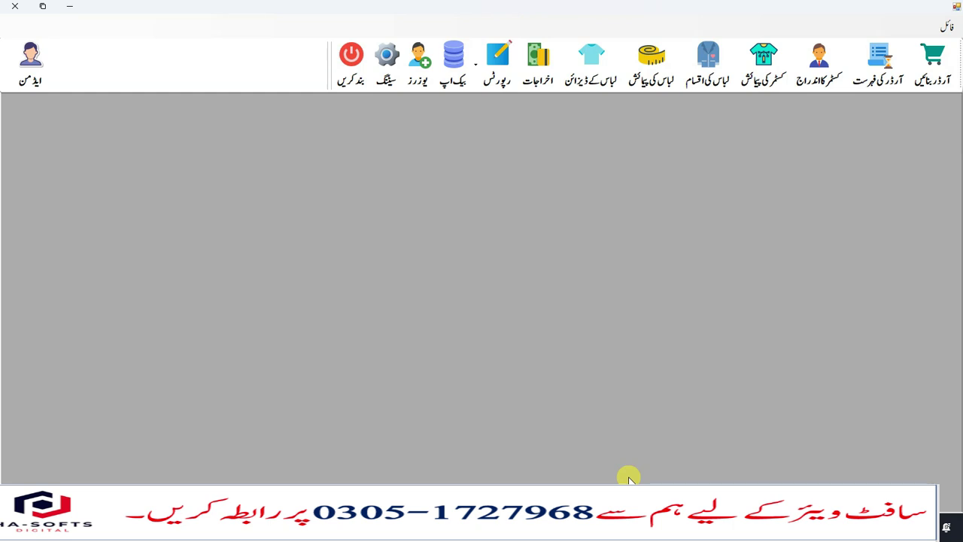
click(925, 80)
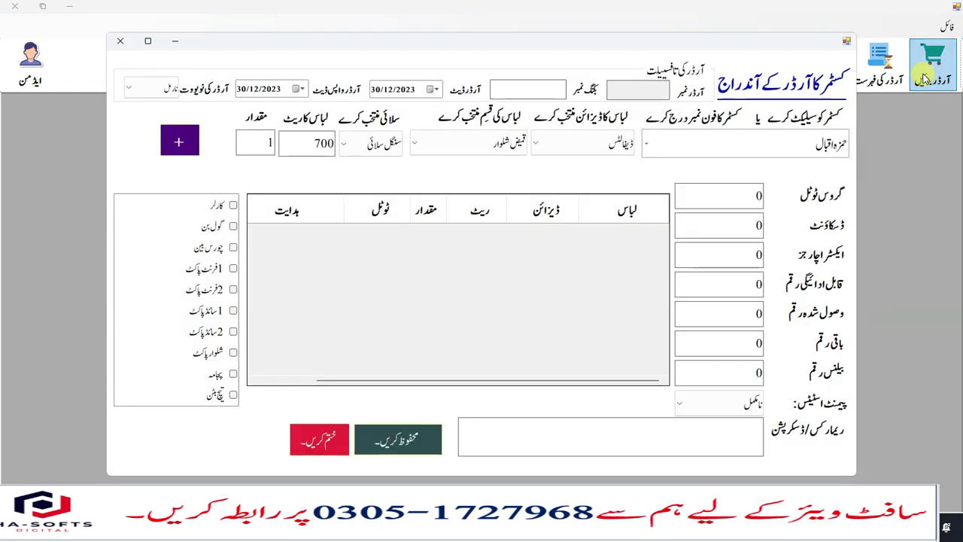
click(121, 41)
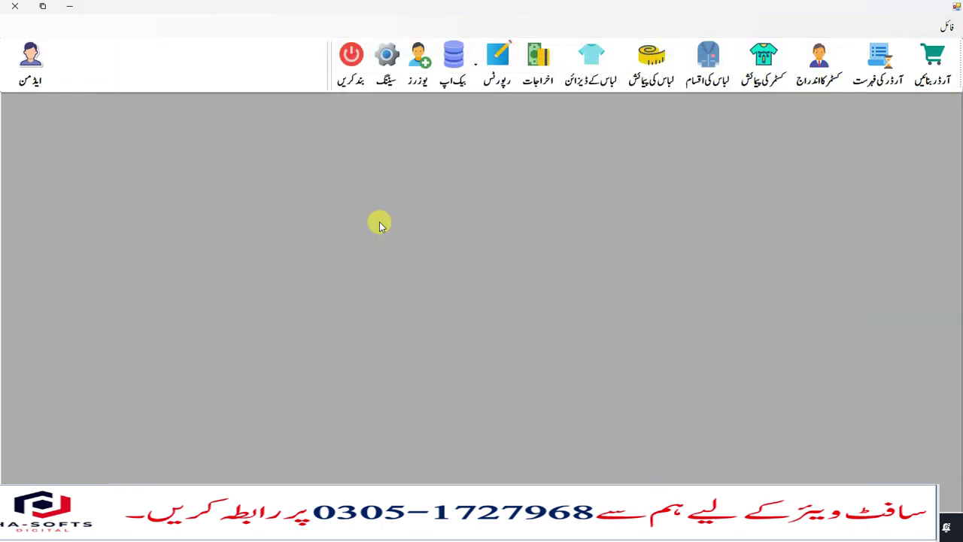